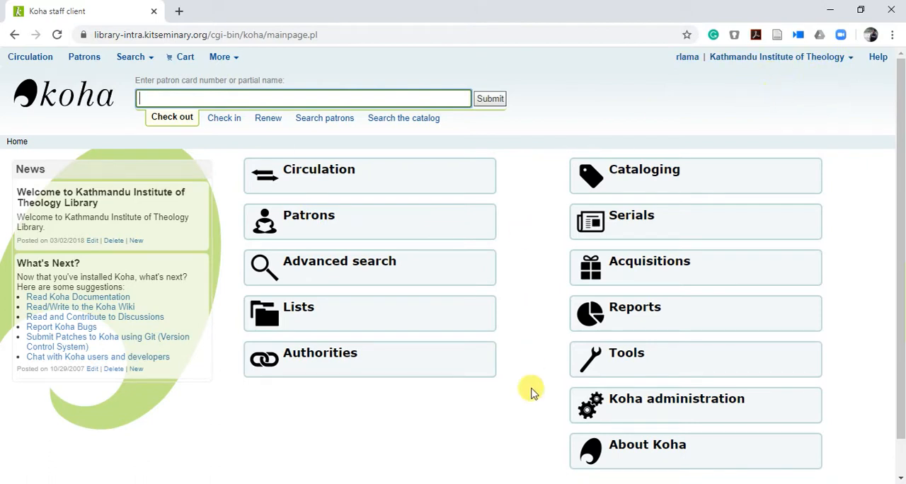
Step: Open Koha administration and search the global system preferences for EasyAnalyticalRecords
{"action": "scroll", "coordinate": [532, 393], "scroll_direction": "down", "scroll_amount": 1}
{"action": "scroll", "coordinate": [533, 392], "scroll_direction": "up", "scroll_amount": 1}
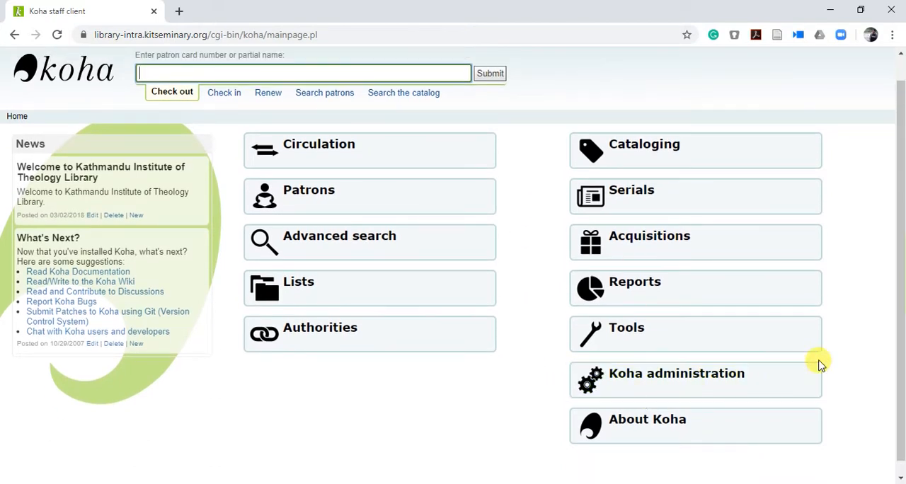
{"action": "left_click", "coordinate": [658, 376]}
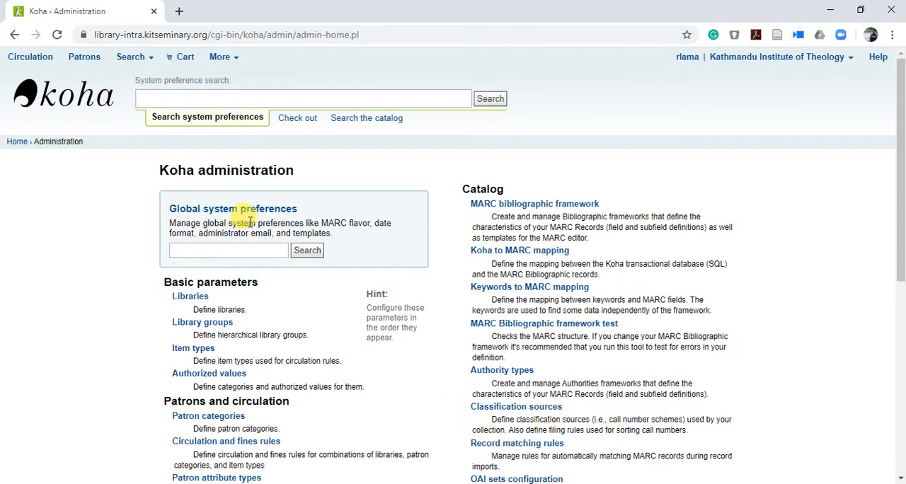
{"action": "left_click", "coordinate": [219, 249]}
{"action": "type", "text": "e"}
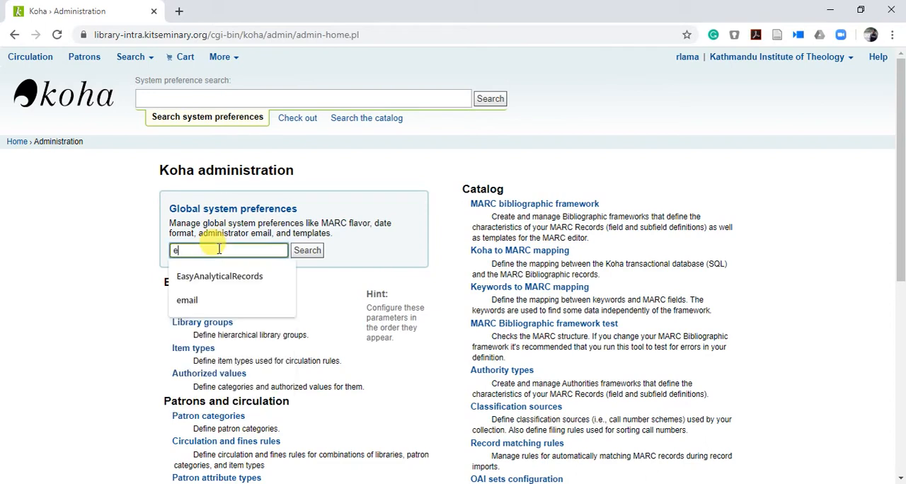
{"action": "type", "text": "asyAnalyticalRecords"}
{"action": "left_click", "coordinate": [221, 277]}
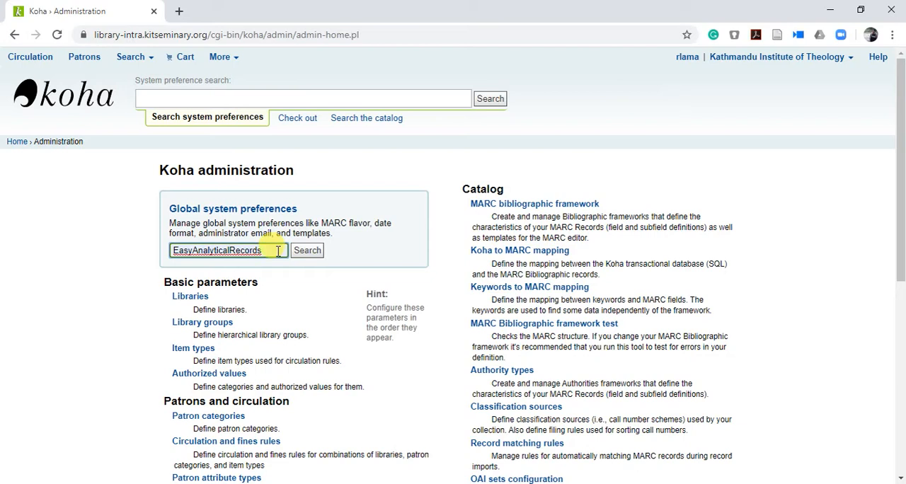
{"action": "left_click", "coordinate": [308, 252]}
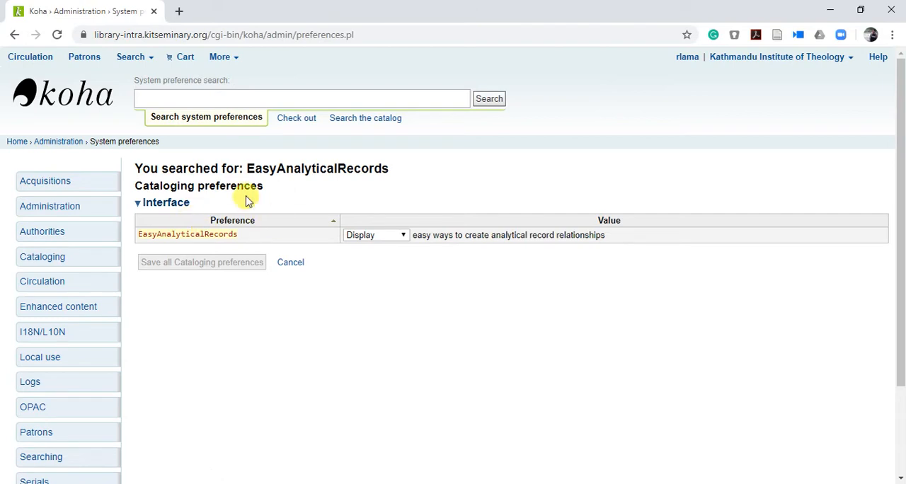
Step: Set the EasyAnalyticalRecords preference to Display and save all Cataloging preferences
{"action": "left_click", "coordinate": [401, 237]}
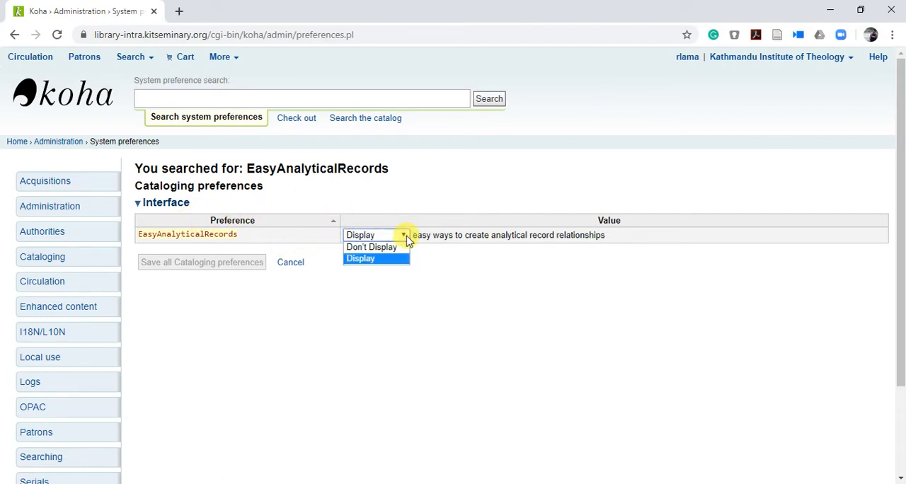
{"action": "left_click", "coordinate": [371, 247]}
{"action": "left_click", "coordinate": [405, 238]}
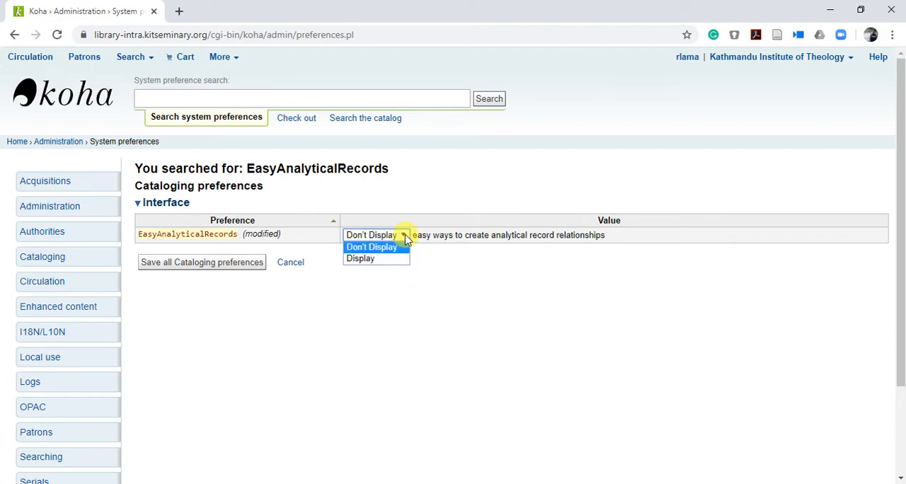
{"action": "left_click", "coordinate": [371, 256]}
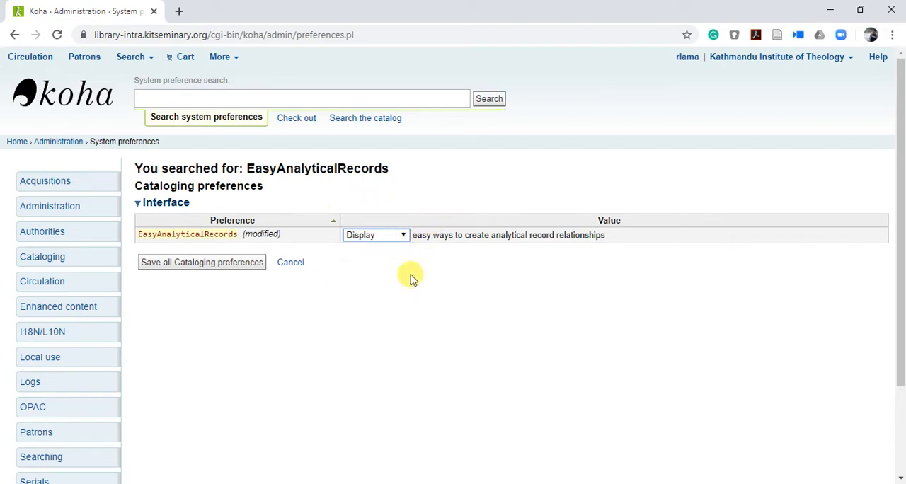
{"action": "left_click", "coordinate": [191, 265]}
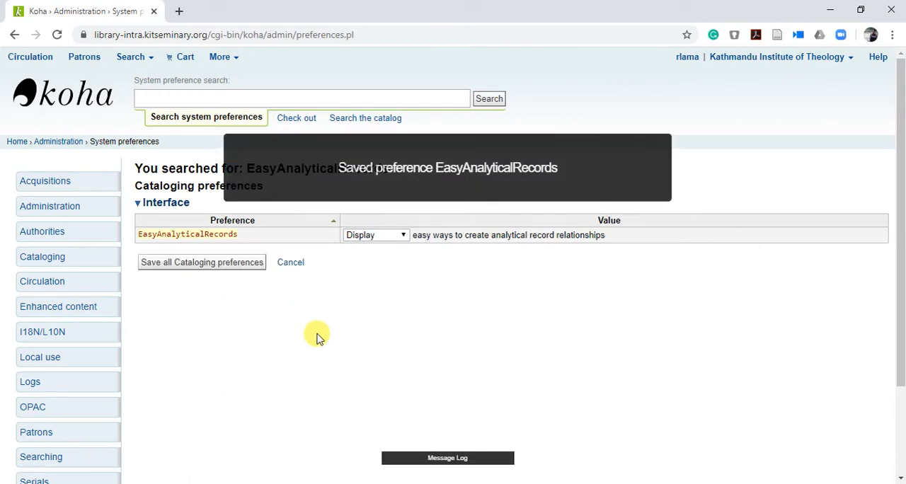
{"action": "left_click", "coordinate": [10, 142]}
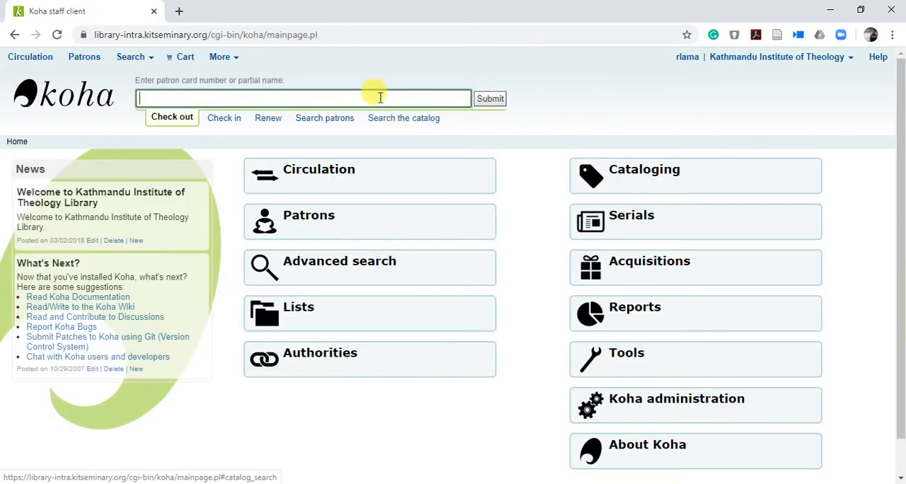
{"action": "left_click", "coordinate": [411, 120]}
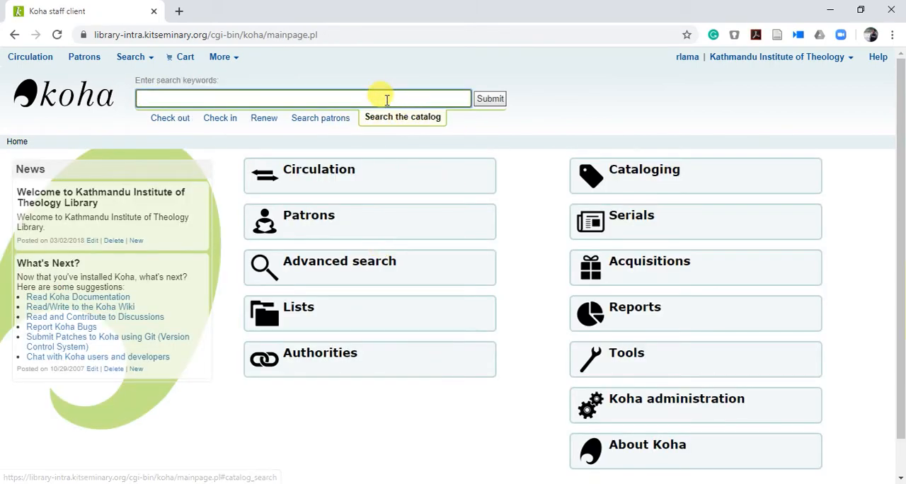
{"action": "left_click", "coordinate": [386, 99]}
{"action": "type", "text": "bible"}
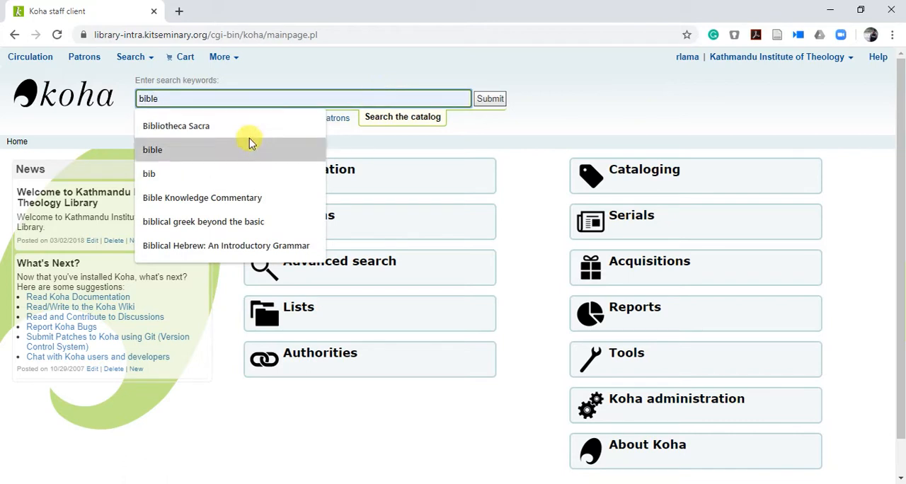
{"action": "left_click", "coordinate": [237, 126]}
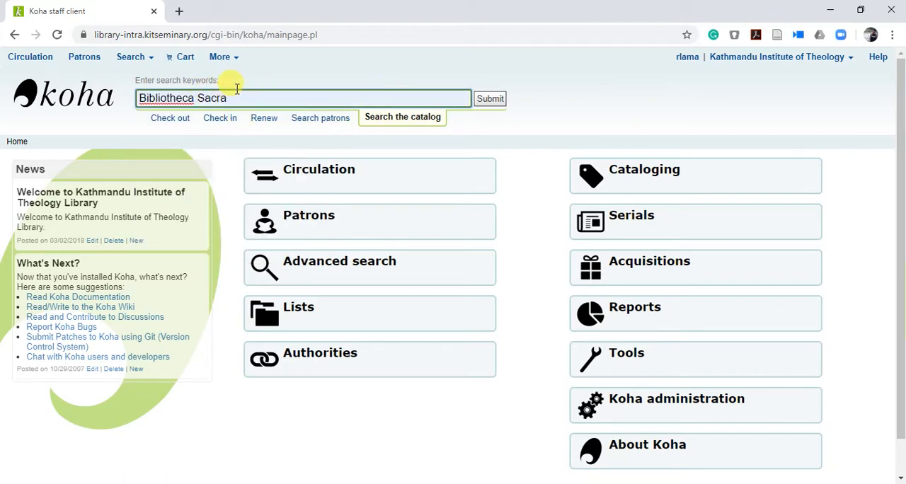
{"action": "left_click", "coordinate": [497, 101]}
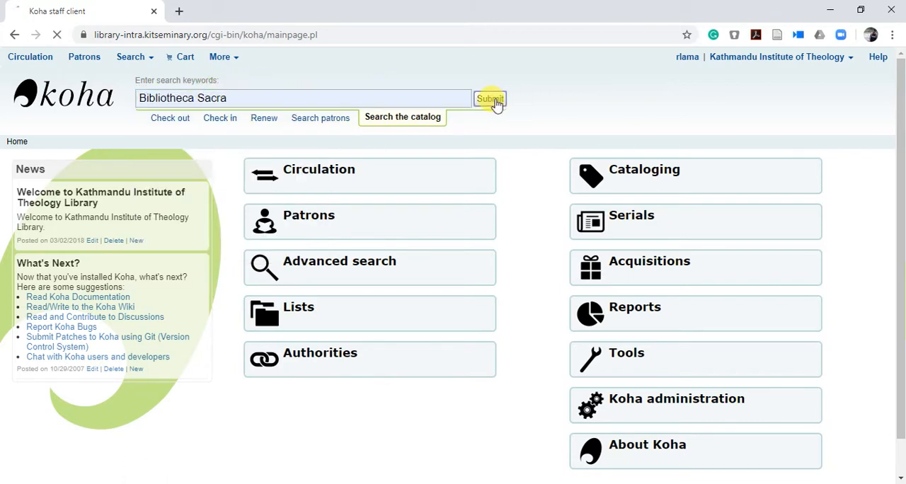
{"action": "left_click", "coordinate": [492, 182]}
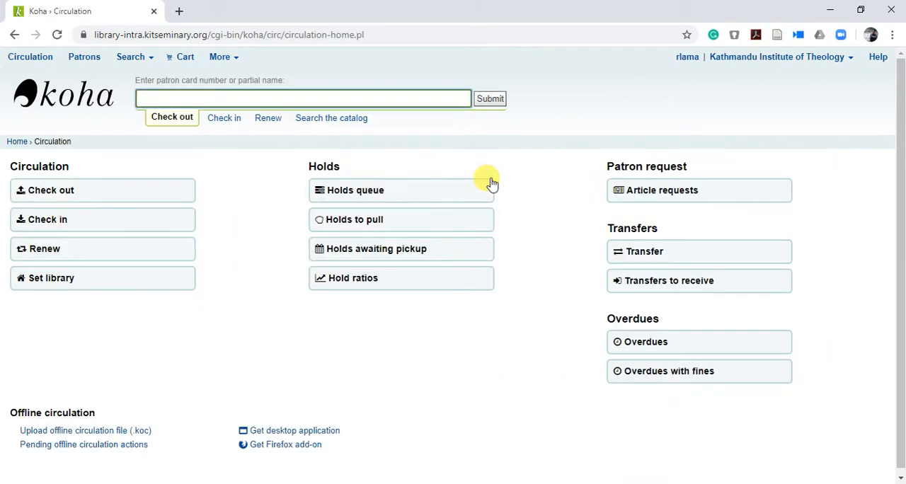
Step: Search the catalog for Bibliotheca Sacra and open the Bibliotheca Sacra journal record from the results
{"action": "left_click", "coordinate": [330, 117]}
{"action": "left_click", "coordinate": [347, 97]}
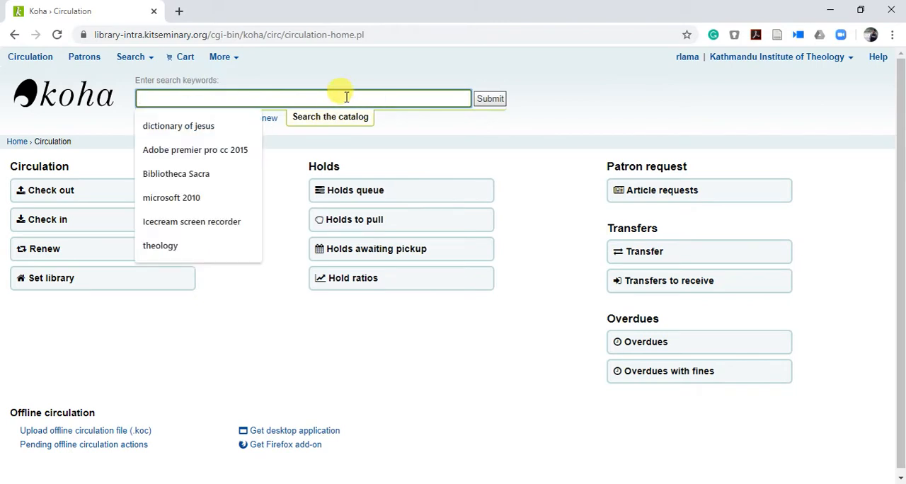
{"action": "type", "text": "bib"}
{"action": "left_click", "coordinate": [208, 126]}
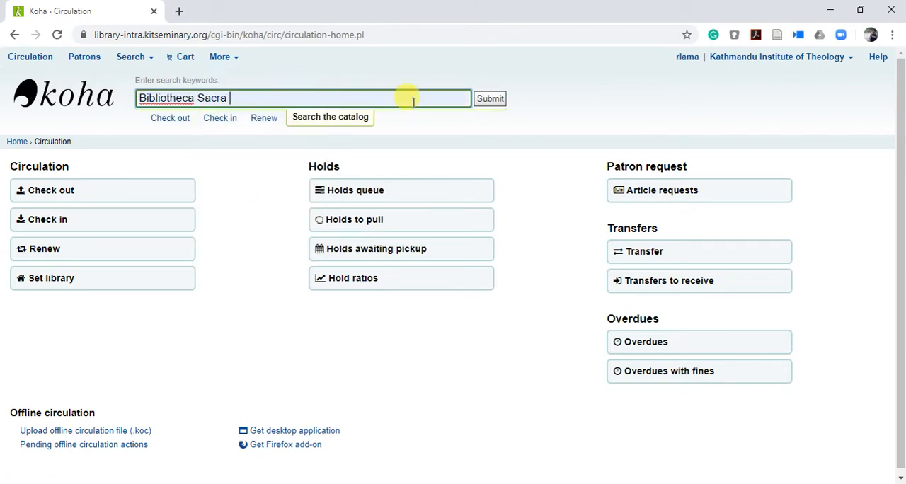
{"action": "left_click", "coordinate": [483, 103]}
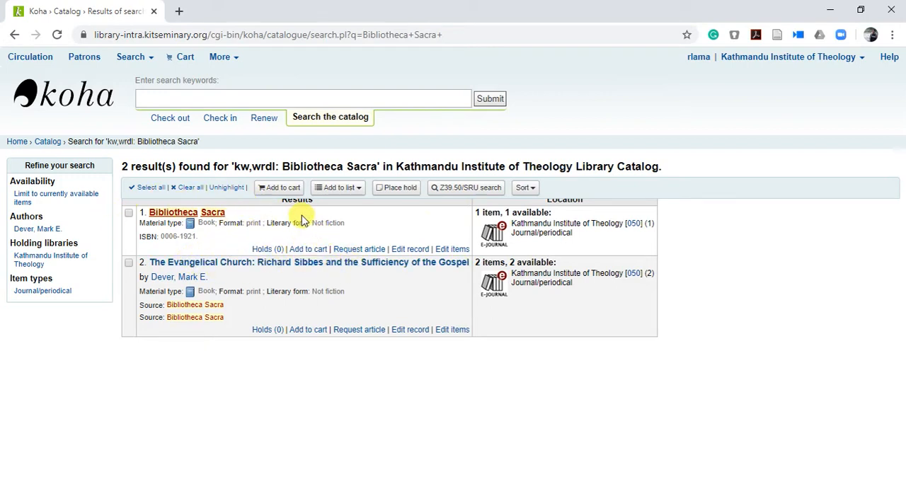
{"action": "left_click", "coordinate": [190, 215]}
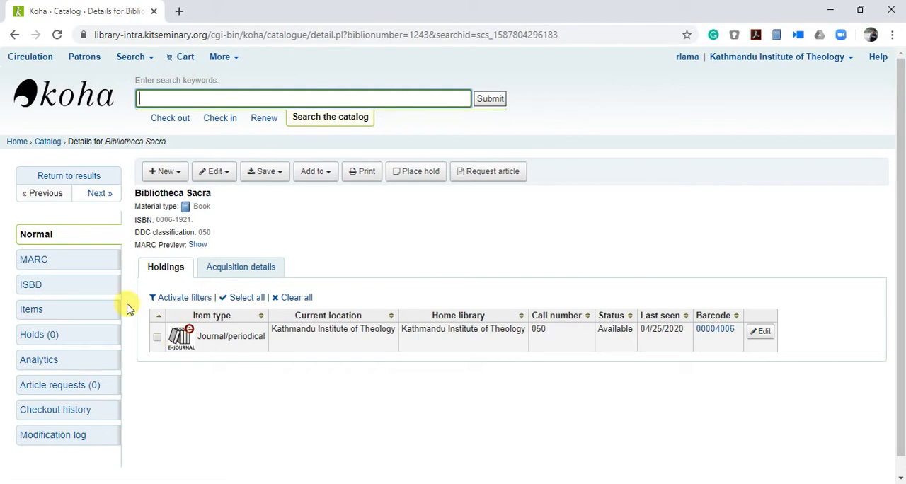
Step: Return to the search results and examine the title and host links of the article record "The Evangelical Church"
{"action": "left_click", "coordinate": [15, 34]}
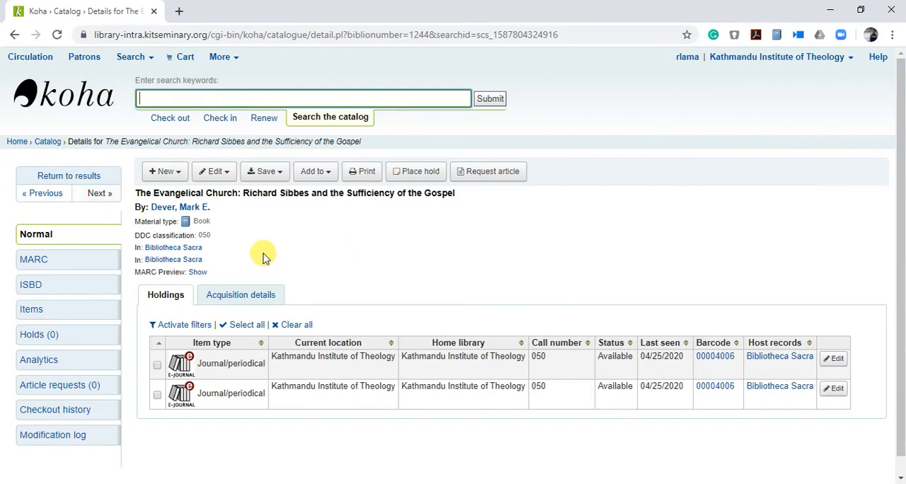
{"action": "left_click_drag", "start_coordinate": [137, 192], "coordinate": [463, 198]}
{"action": "left_click", "coordinate": [352, 218]}
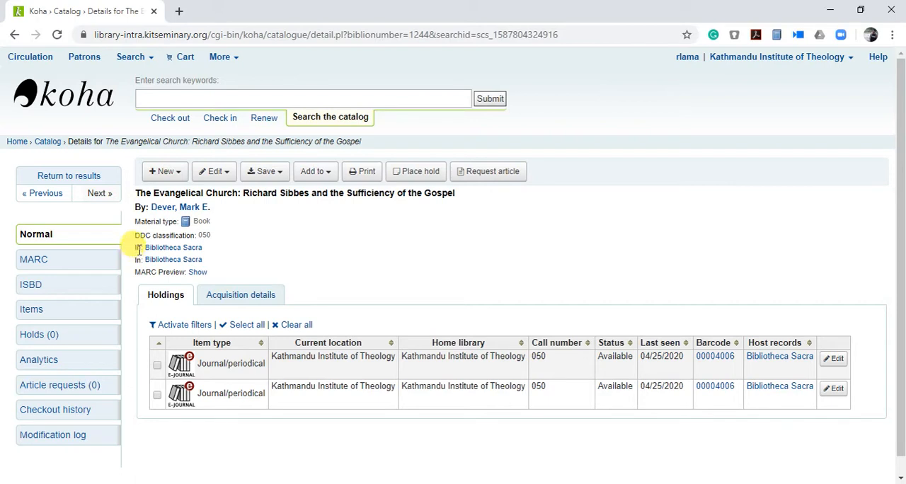
{"action": "left_click_drag", "start_coordinate": [133, 248], "coordinate": [216, 248]}
{"action": "left_click", "coordinate": [248, 257]}
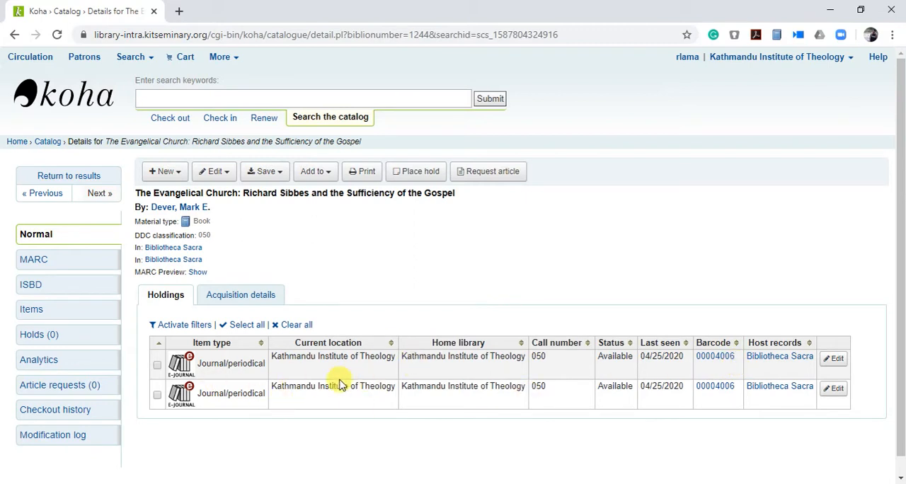
Step: Try to delete the second holding of the article record, with the option to delete records if no items remain
{"action": "left_click", "coordinate": [157, 395]}
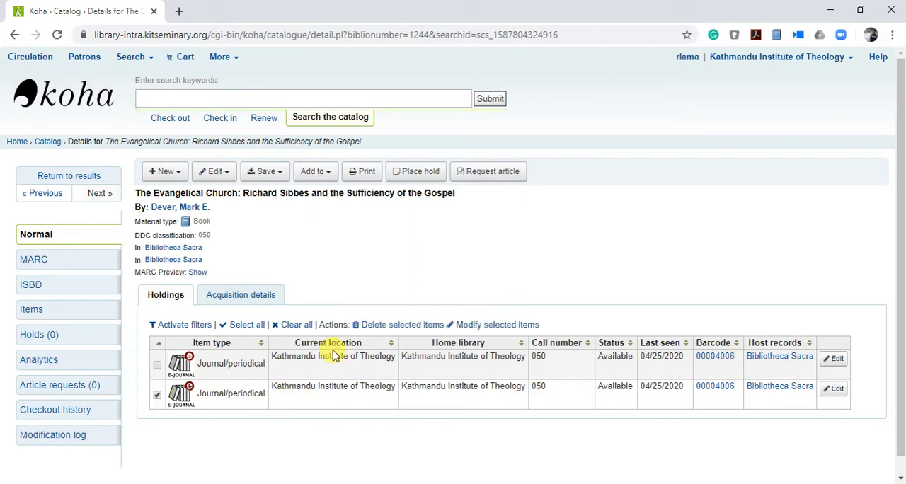
{"action": "left_click", "coordinate": [401, 327]}
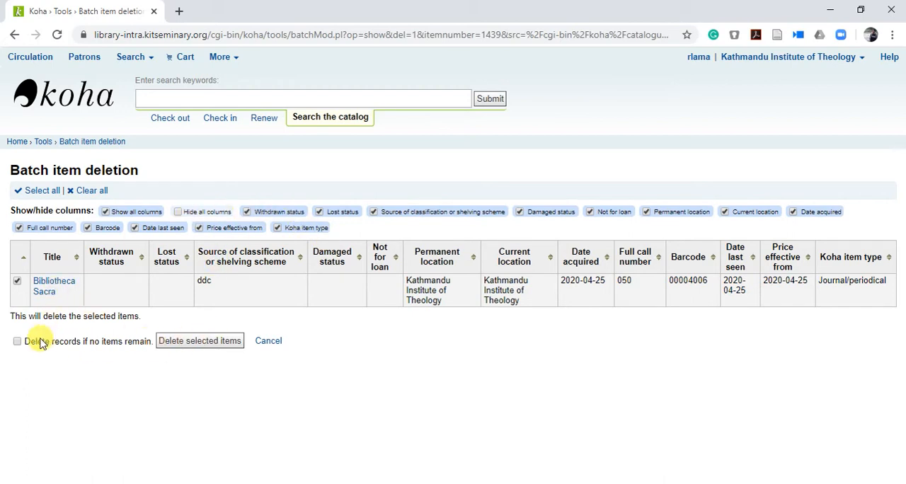
{"action": "left_click", "coordinate": [17, 343]}
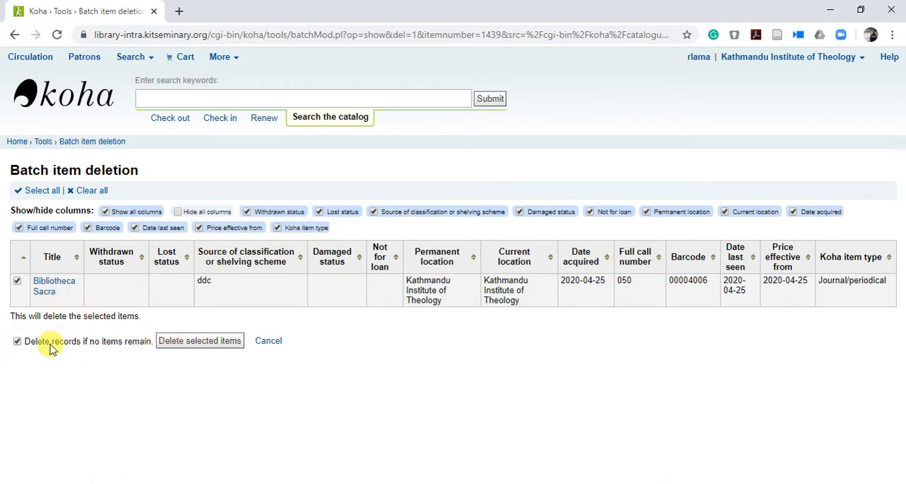
{"action": "left_click", "coordinate": [201, 341]}
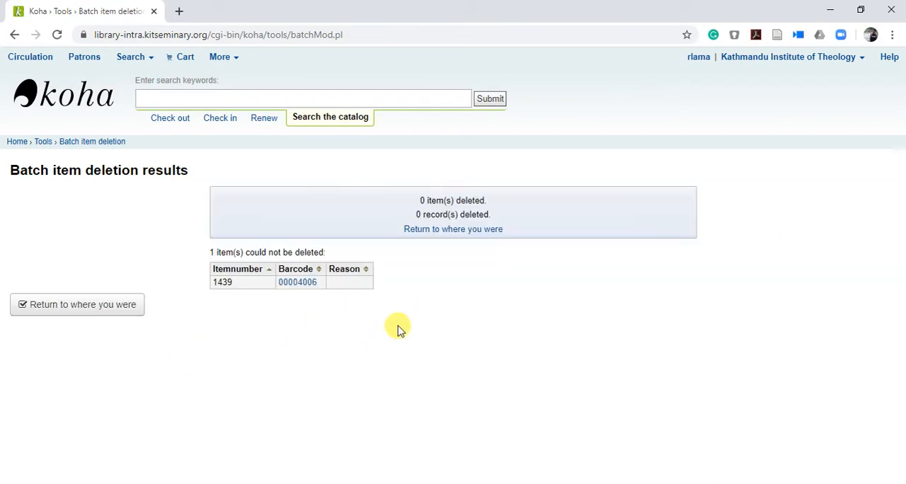
Step: Search the catalog again for Bibliotheca Sacra and open the journal's own record
{"action": "left_click", "coordinate": [326, 97]}
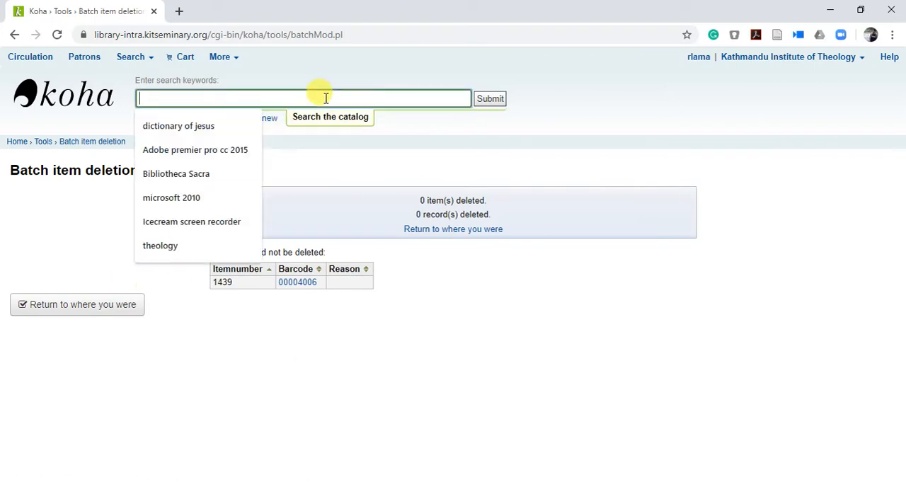
{"action": "type", "text": "bib"}
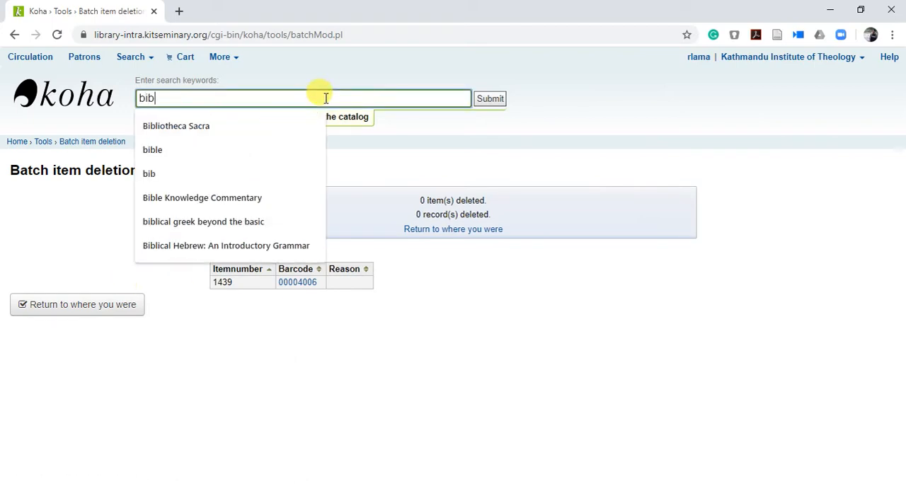
{"action": "left_click", "coordinate": [259, 128]}
{"action": "left_click", "coordinate": [491, 101]}
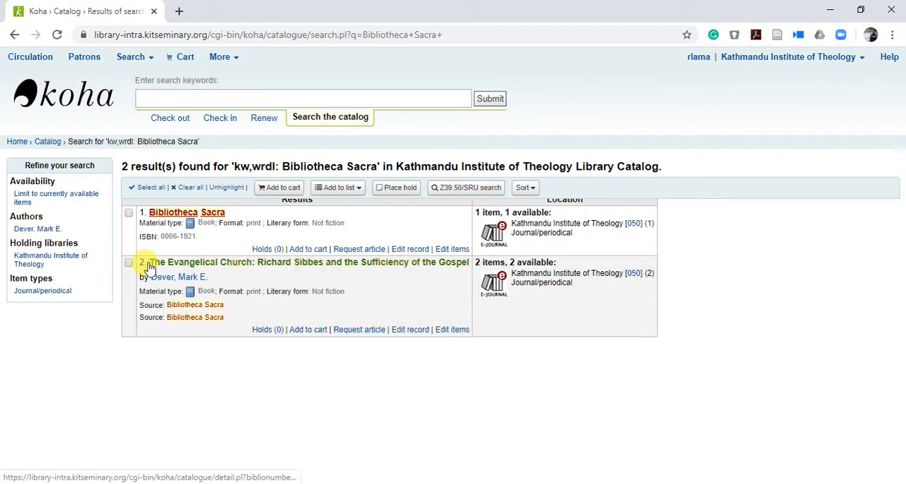
{"action": "left_click", "coordinate": [182, 215]}
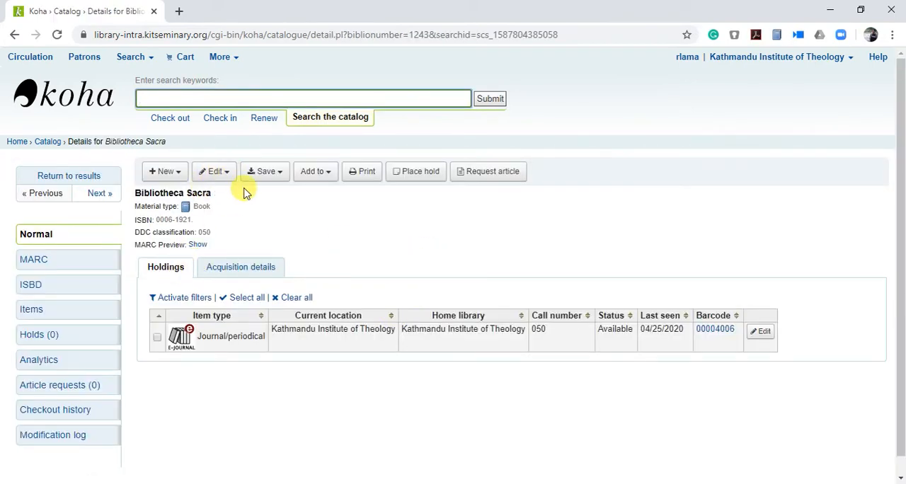
Step: Try to delete all items attached to the Bibliotheca Sacra record, then examine the resulting items page
{"action": "left_click", "coordinate": [229, 180]}
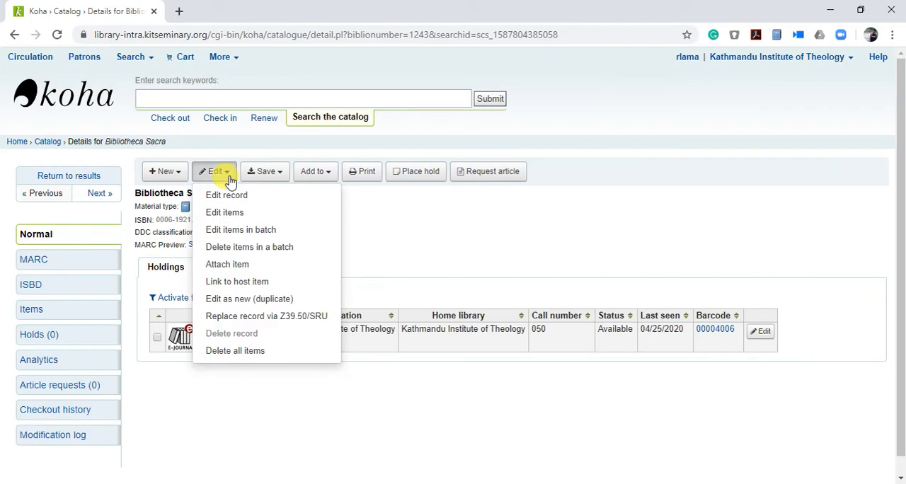
{"action": "left_click", "coordinate": [253, 354]}
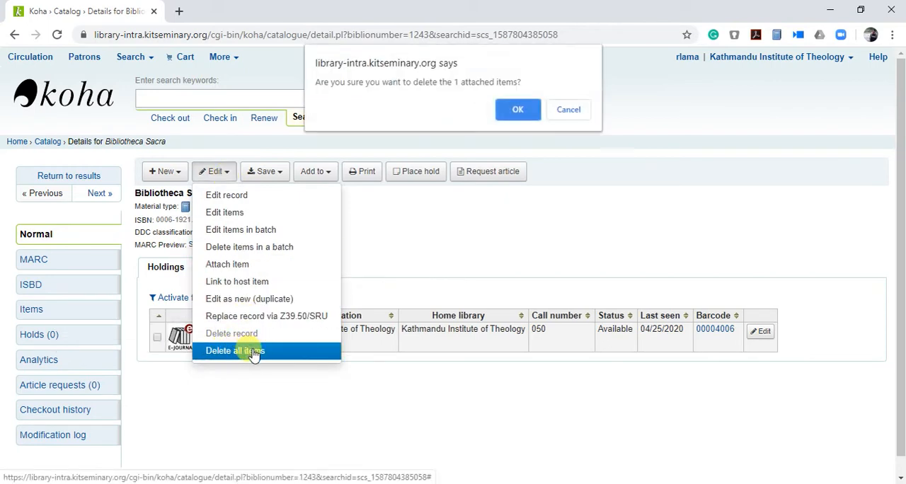
{"action": "left_click", "coordinate": [521, 111]}
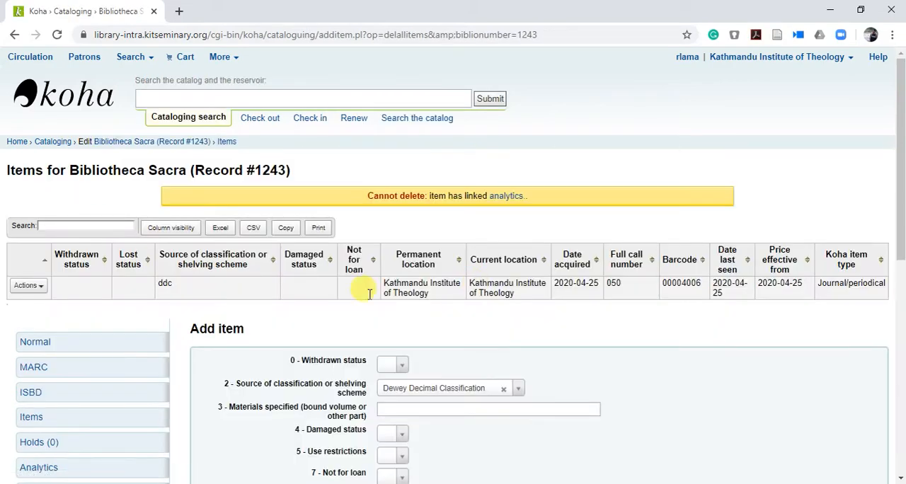
{"action": "scroll", "coordinate": [509, 347], "scroll_direction": "down", "scroll_amount": 8}
{"action": "scroll", "coordinate": [510, 340], "scroll_direction": "up", "scroll_amount": 8}
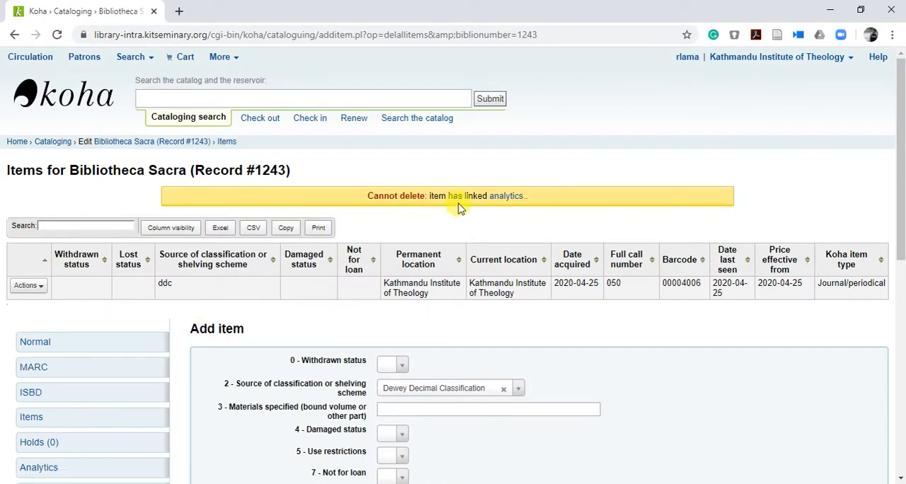
{"action": "scroll", "coordinate": [572, 334], "scroll_direction": "down", "scroll_amount": 3}
{"action": "scroll", "coordinate": [577, 335], "scroll_direction": "up", "scroll_amount": 3}
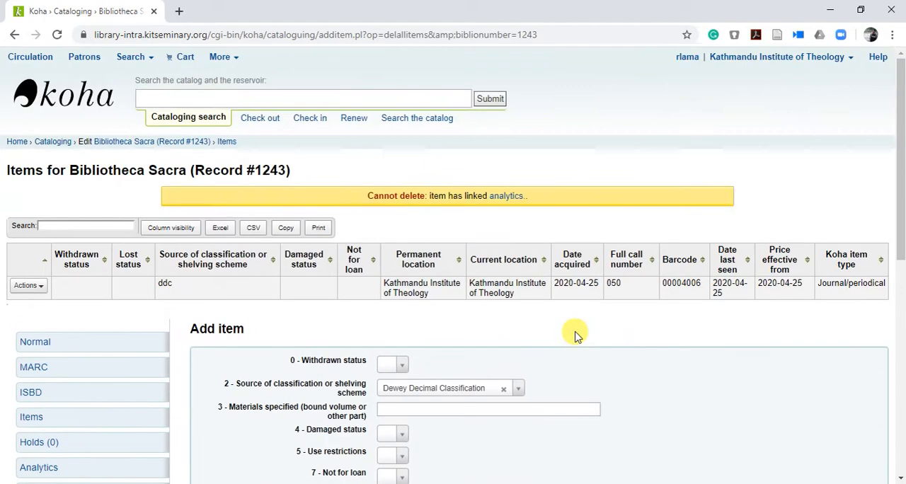
Step: Run a cataloging search for Bibliotheca Sacra to list the journal and its linked article record
{"action": "scroll", "coordinate": [575, 337], "scroll_direction": "down", "scroll_amount": 1}
{"action": "scroll", "coordinate": [577, 276], "scroll_direction": "down", "scroll_amount": 6}
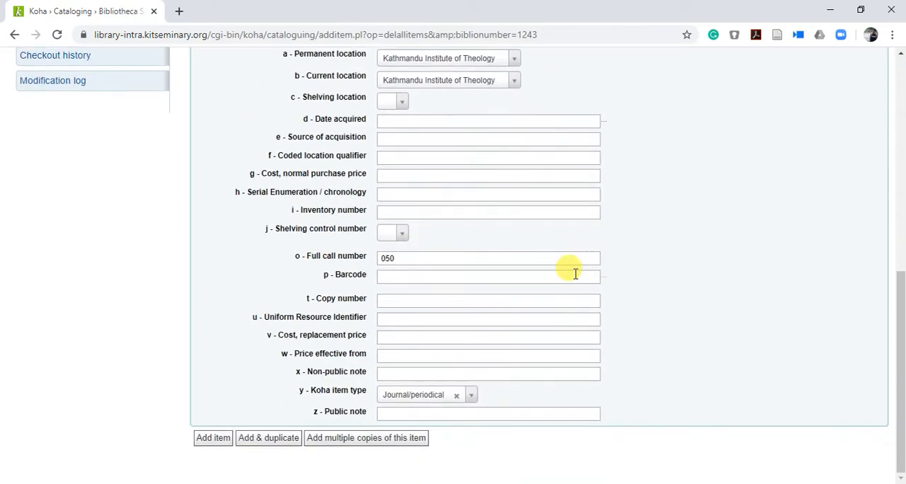
{"action": "scroll", "coordinate": [575, 269], "scroll_direction": "up", "scroll_amount": 7}
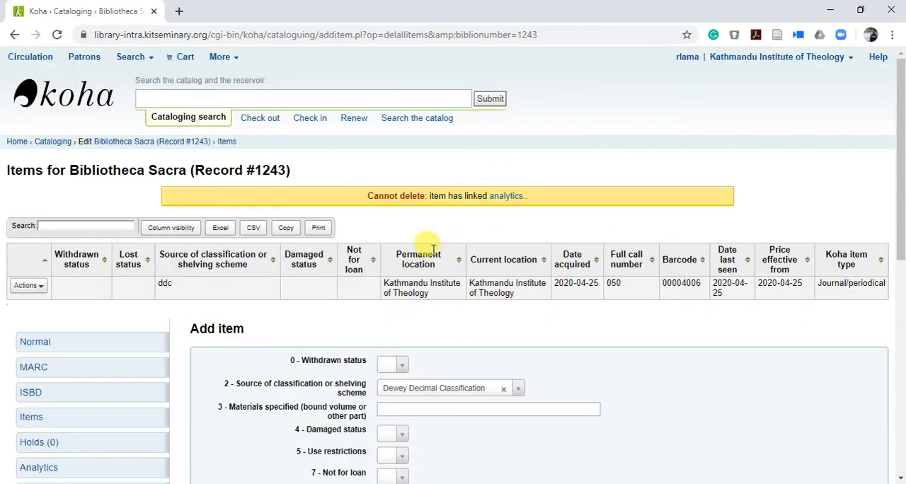
{"action": "left_click", "coordinate": [244, 100]}
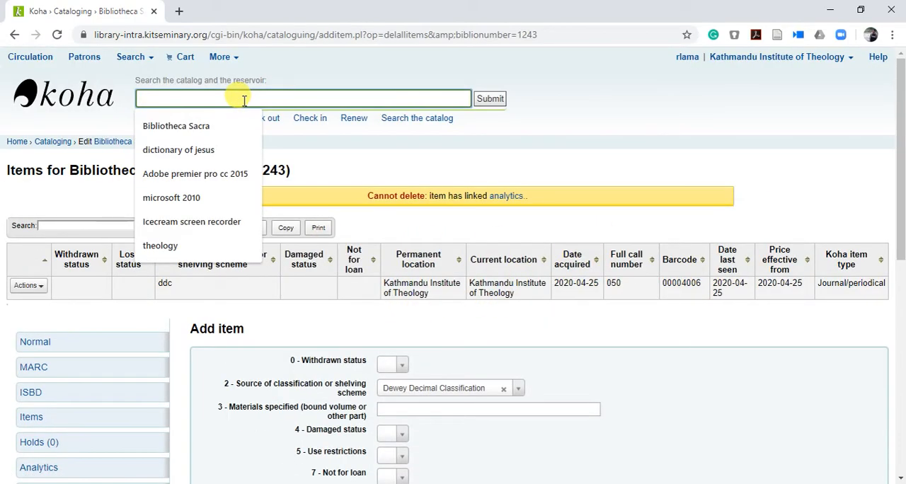
{"action": "left_click", "coordinate": [182, 126]}
{"action": "left_click", "coordinate": [490, 99]}
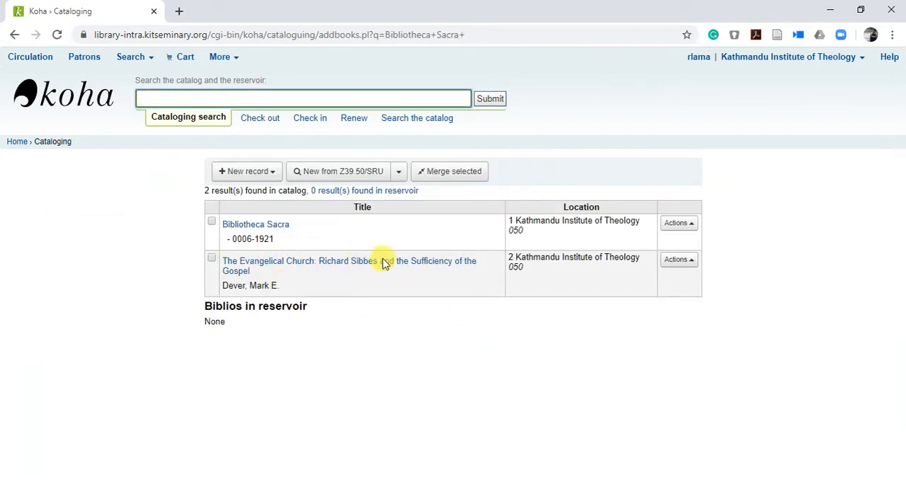
Step: Open the MARC details of the article record "The Evangelical Church" from the search results and delete the record
{"action": "left_click", "coordinate": [687, 261]}
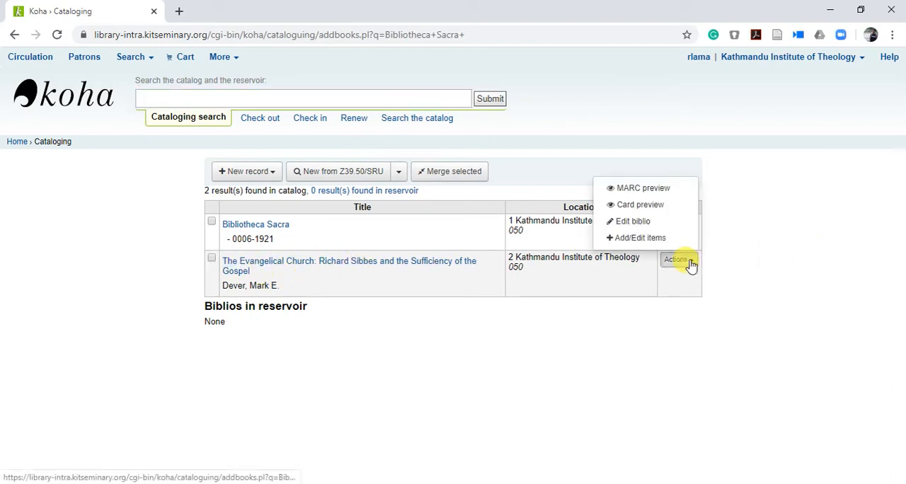
{"action": "left_click", "coordinate": [456, 358]}
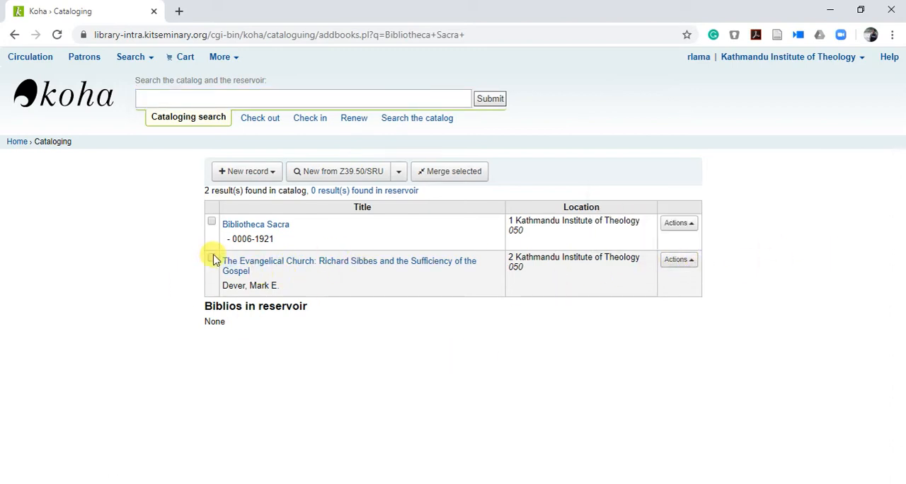
{"action": "left_click", "coordinate": [229, 261]}
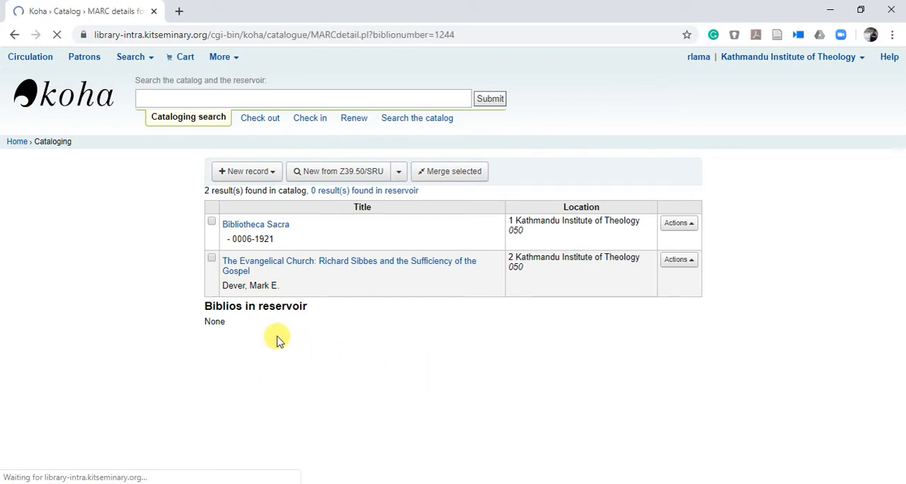
{"action": "left_click", "coordinate": [14, 33]}
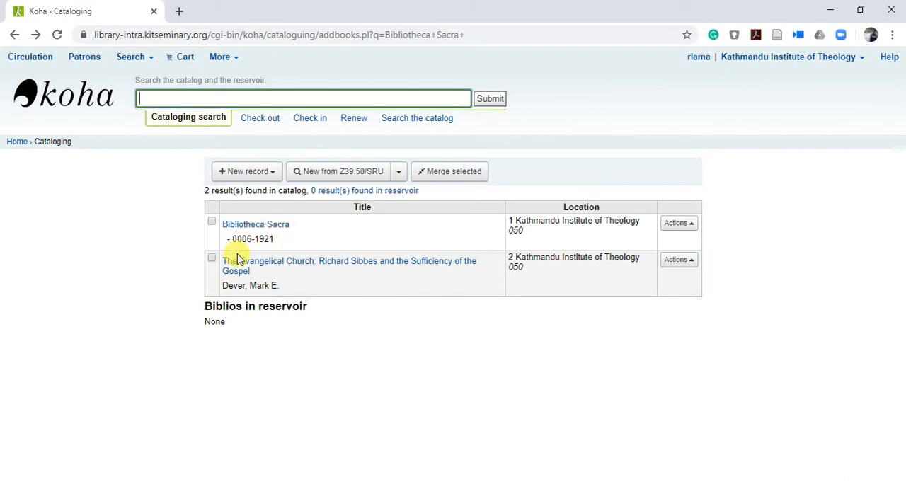
{"action": "left_click", "coordinate": [256, 265]}
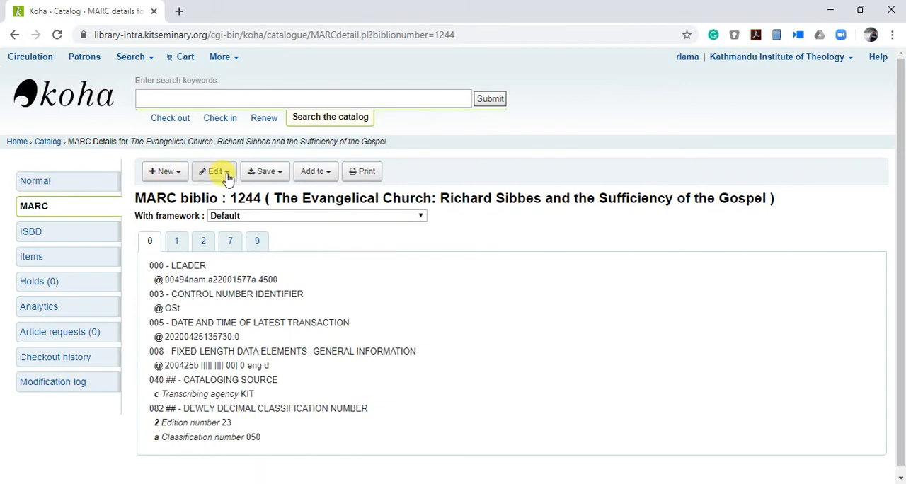
{"action": "left_click", "coordinate": [228, 177]}
{"action": "left_click", "coordinate": [250, 339]}
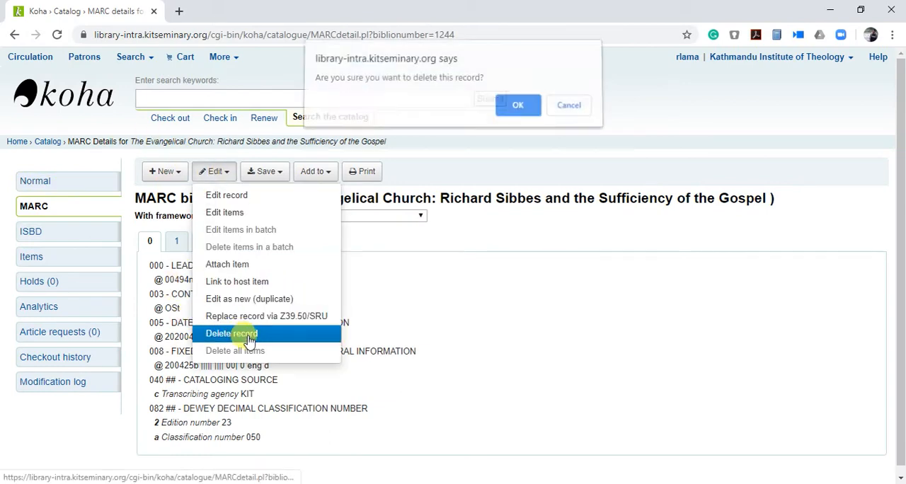
{"action": "left_click", "coordinate": [520, 106]}
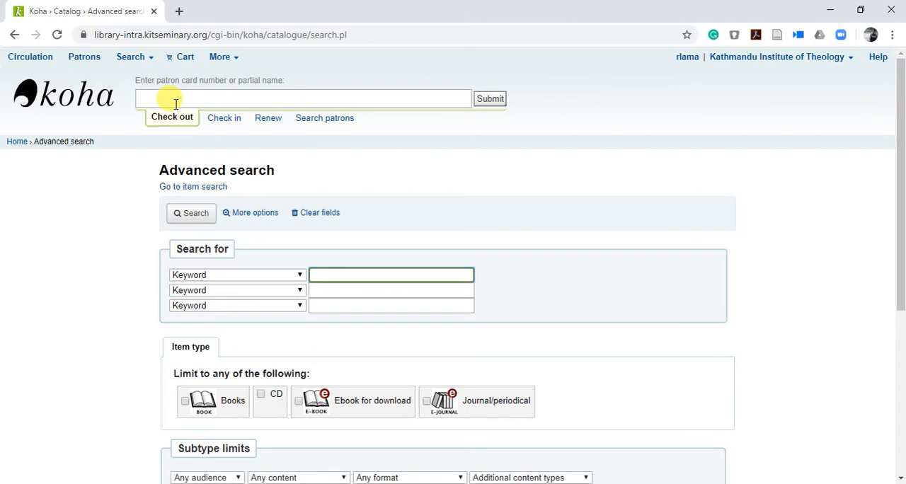
Step: Return to the Koha home page and search the catalog for Bibliotheca Sacra
{"action": "left_click", "coordinate": [16, 141]}
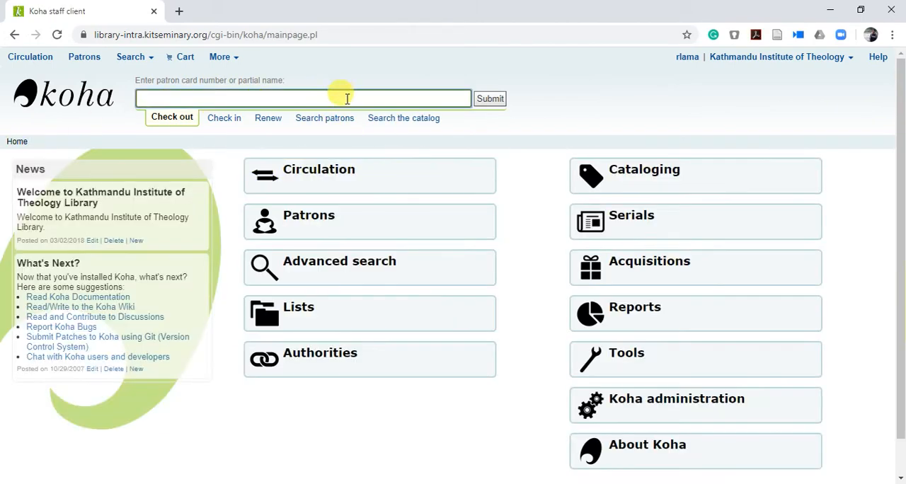
{"action": "left_click", "coordinate": [407, 124]}
{"action": "left_click", "coordinate": [385, 97]}
{"action": "type", "text": "b"}
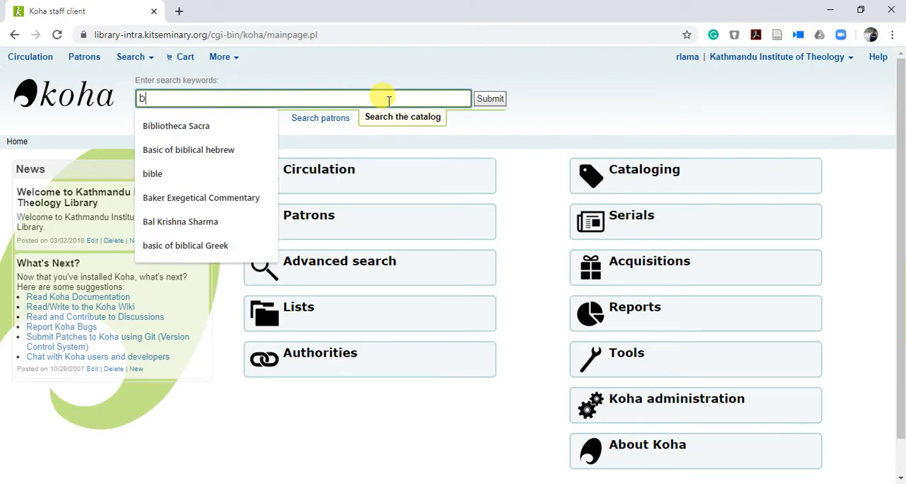
{"action": "left_click", "coordinate": [205, 125]}
{"action": "left_click", "coordinate": [488, 99]}
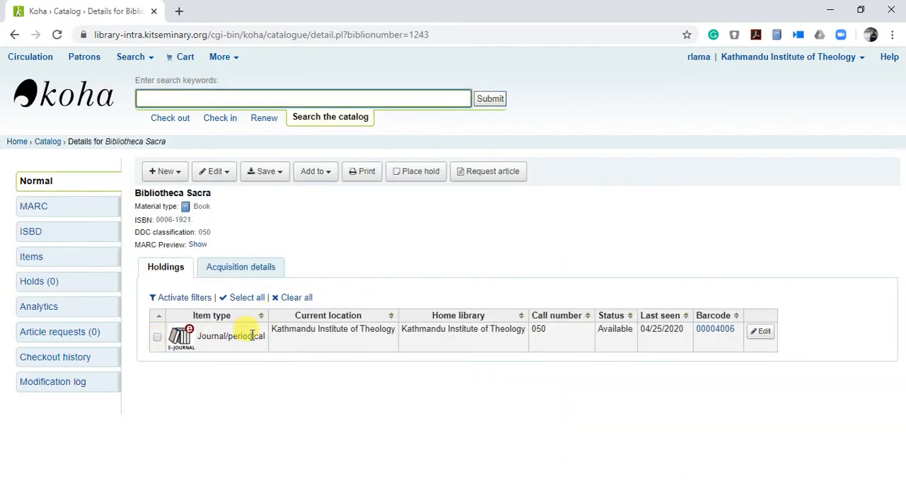
Step: Delete all items attached to the Bibliotheca Sacra journal and delete the record itself
{"action": "left_click", "coordinate": [213, 170]}
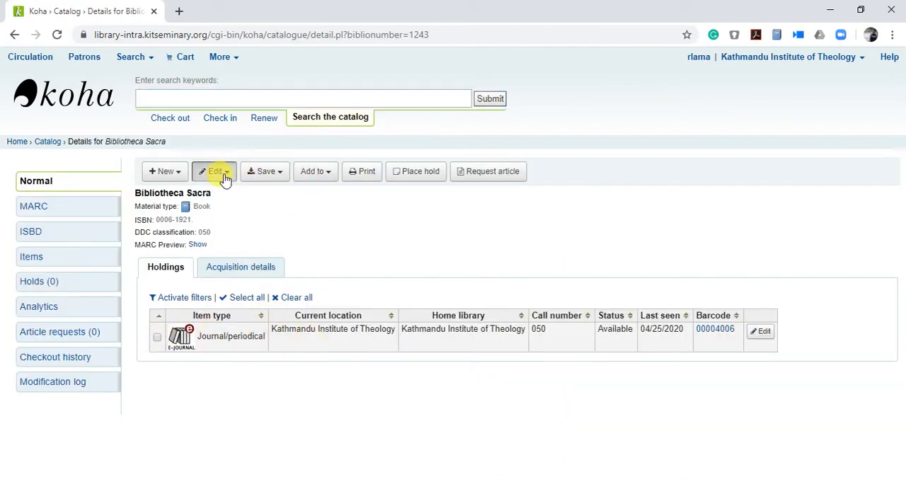
{"action": "left_click", "coordinate": [249, 357]}
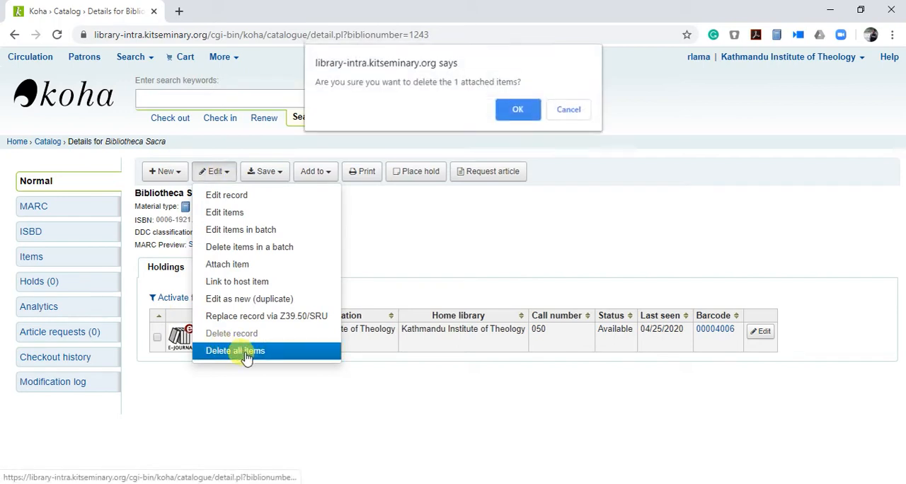
{"action": "left_click", "coordinate": [516, 107]}
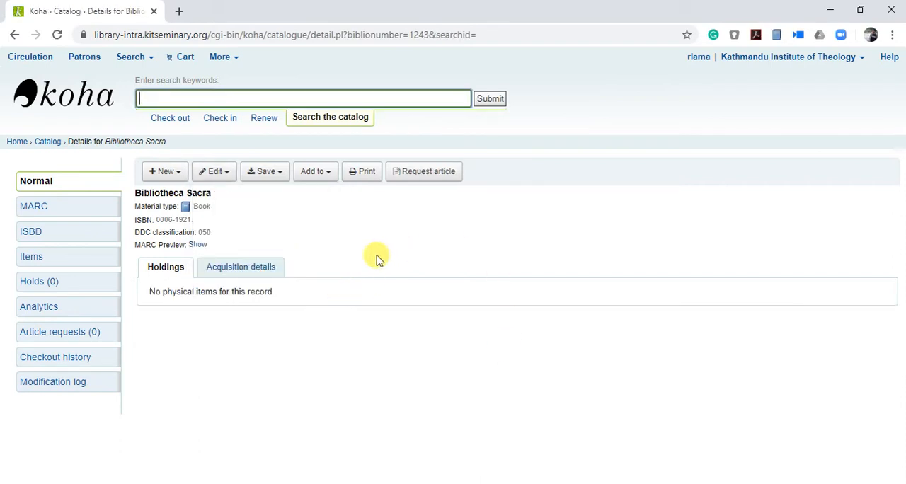
{"action": "left_click", "coordinate": [220, 173]}
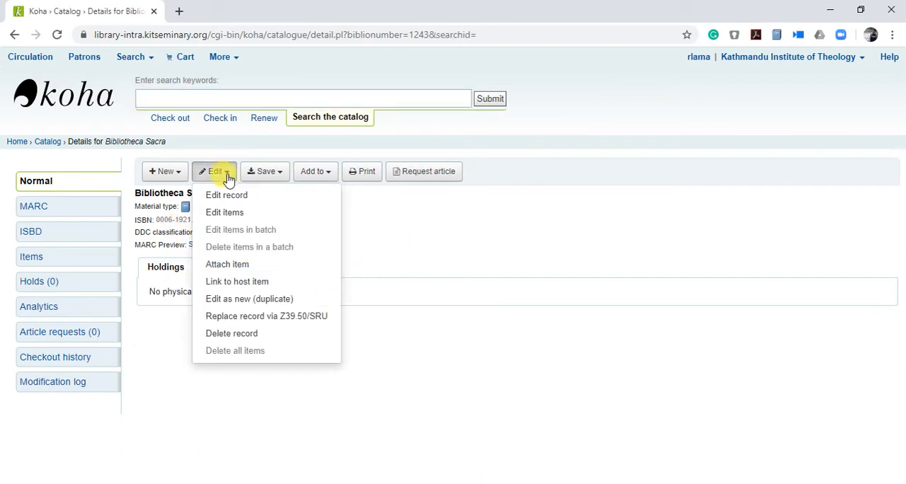
{"action": "left_click", "coordinate": [234, 333]}
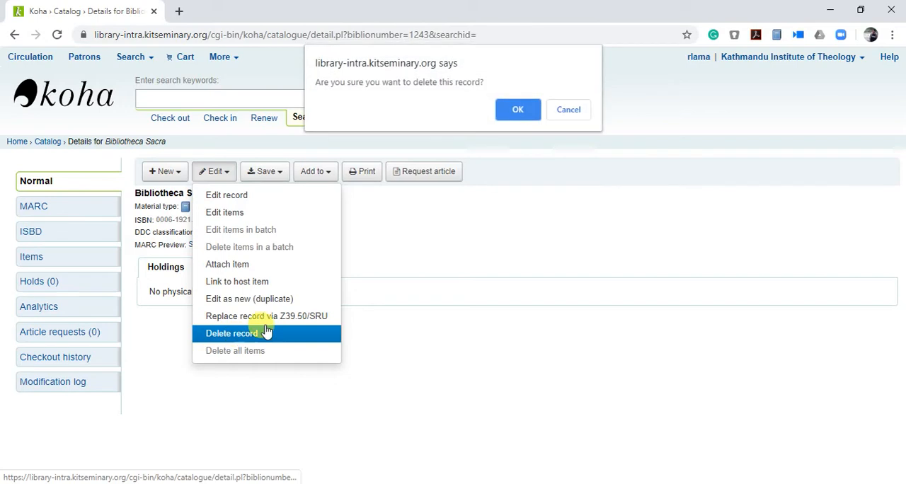
{"action": "left_click", "coordinate": [519, 116]}
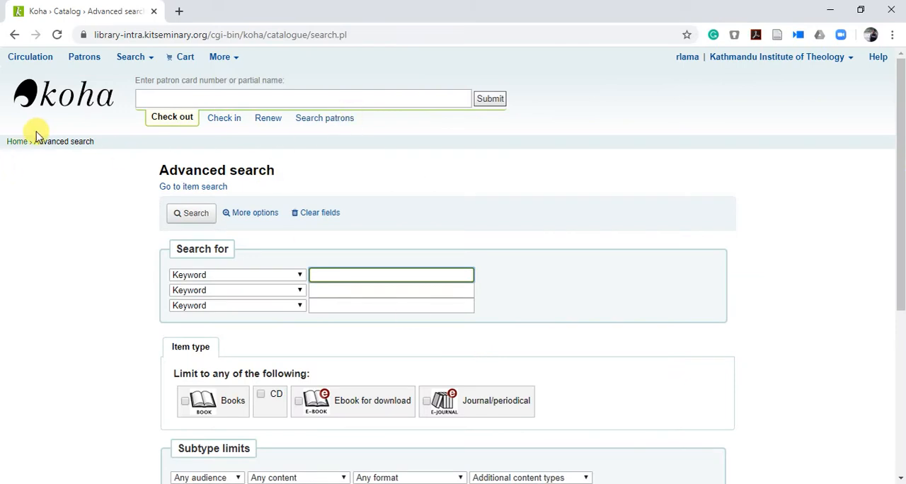
Step: Go to the Cataloging module and start a new MARC record with the Default framework
{"action": "left_click", "coordinate": [15, 143]}
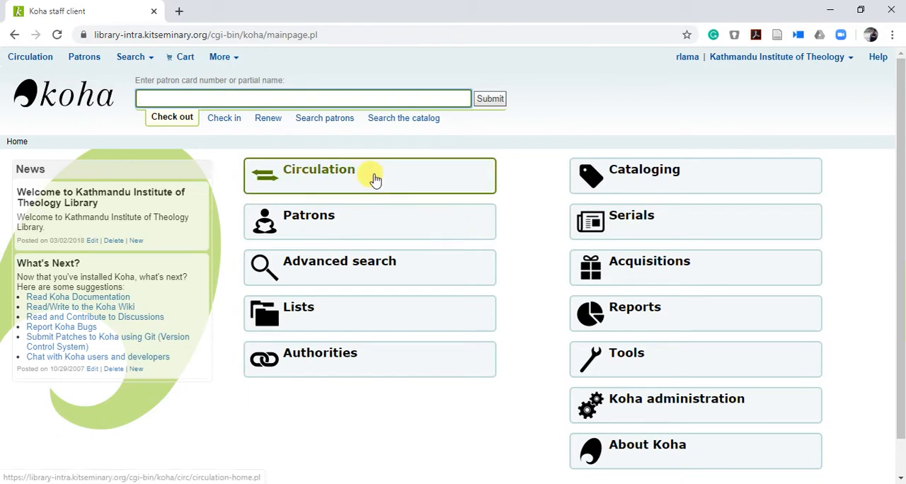
{"action": "left_click", "coordinate": [228, 59]}
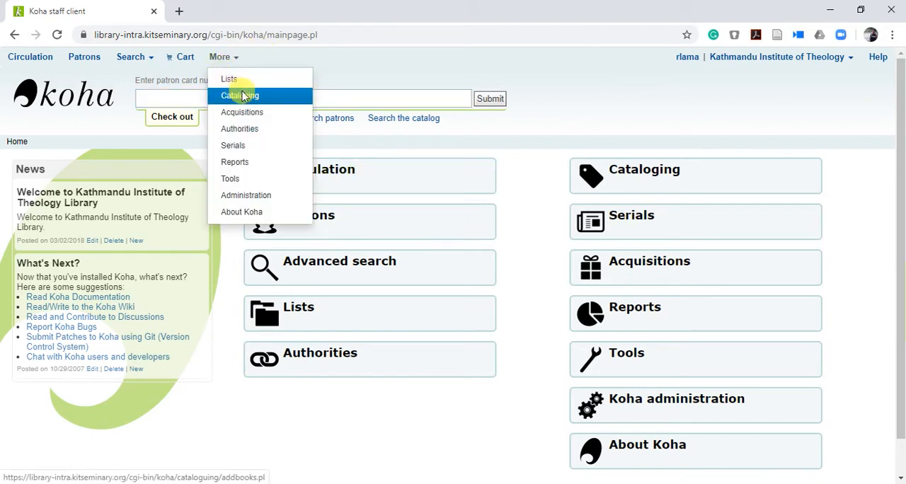
{"action": "left_click", "coordinate": [230, 96]}
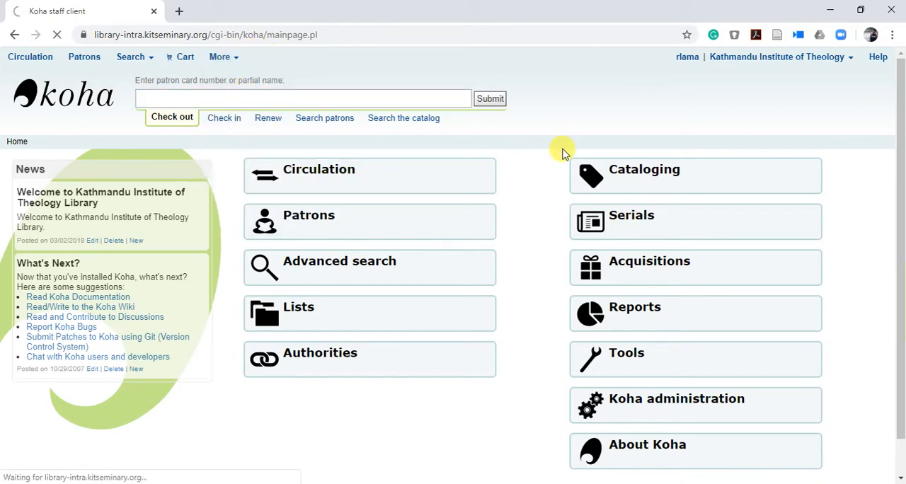
{"action": "left_click", "coordinate": [262, 176]}
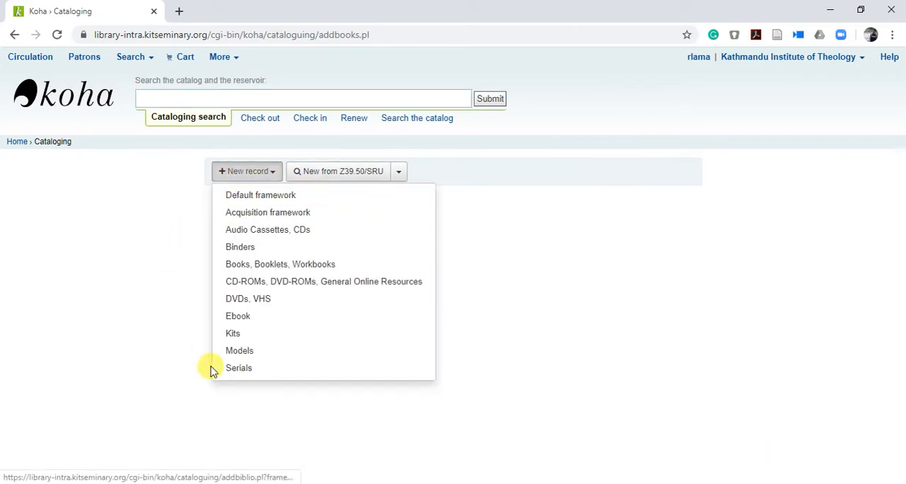
{"action": "left_click", "coordinate": [260, 198]}
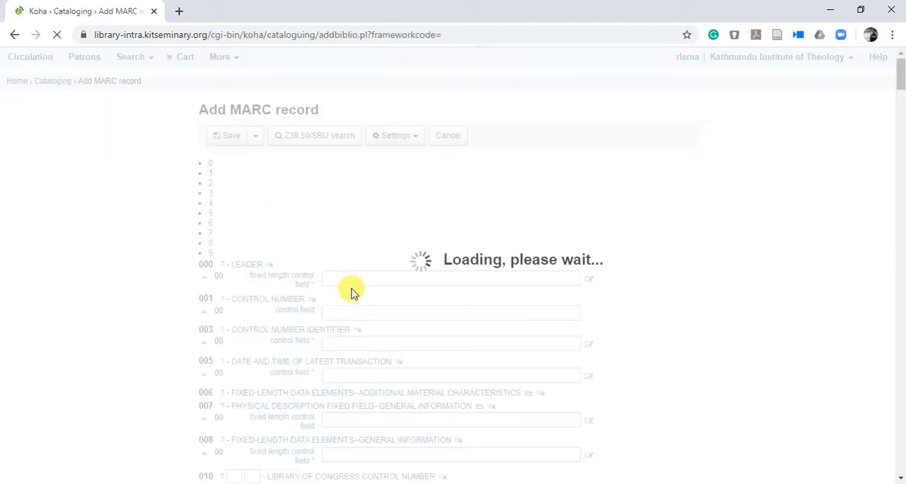
{"action": "left_click", "coordinate": [349, 205]}
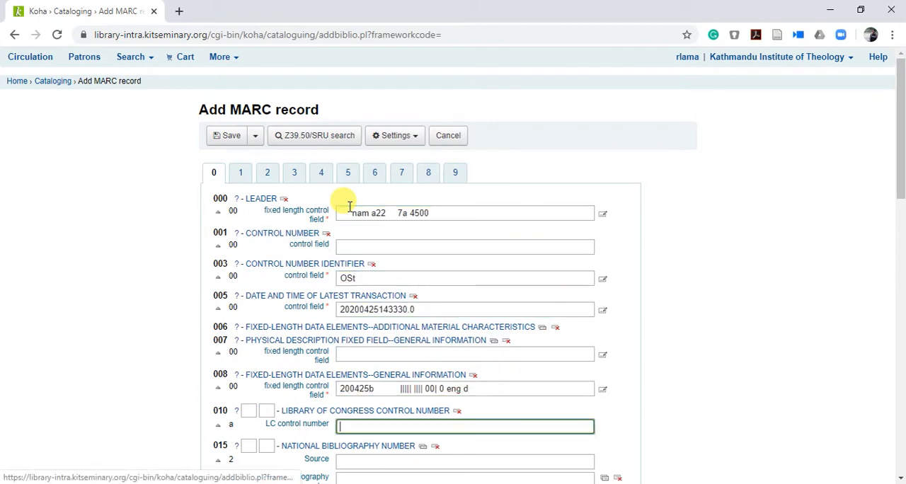
Step: Go to field 022, International Standard Serial Number, in the new record and place the cursor in its Source subfield
{"action": "scroll", "coordinate": [347, 209], "scroll_direction": "down", "scroll_amount": 3}
{"action": "scroll", "coordinate": [314, 323], "scroll_direction": "down", "scroll_amount": 1}
{"action": "scroll", "coordinate": [317, 324], "scroll_direction": "up", "scroll_amount": 1}
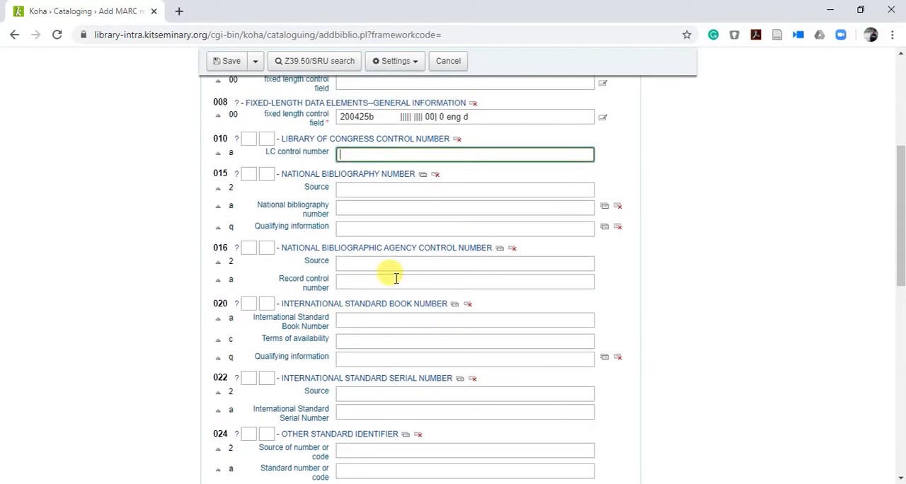
{"action": "left_click", "coordinate": [367, 320]}
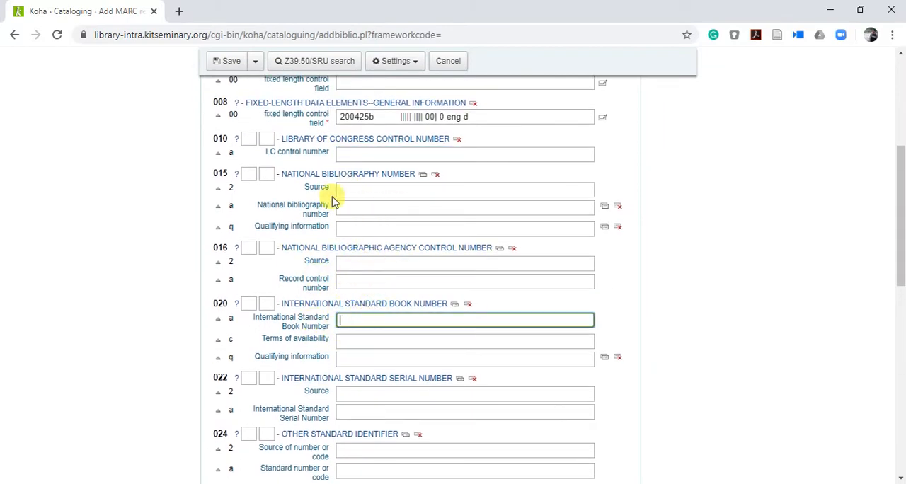
{"action": "left_click", "coordinate": [354, 393]}
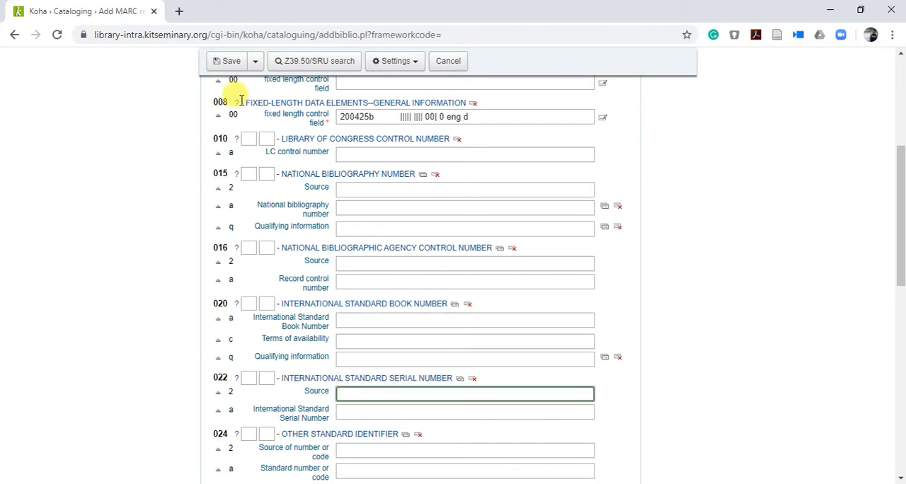
Step: Search Google in a new browser tab for "bibliotheca sacra issn number", copy the ISSN 0006-1921 and return to the new Koha record
{"action": "left_click", "coordinate": [181, 12]}
{"action": "type", "text": "bi"}
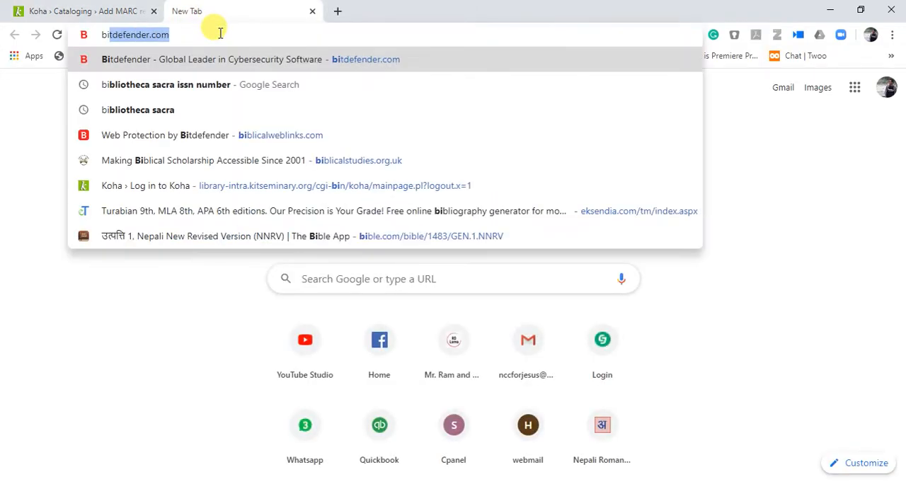
{"action": "type", "text": "bliothr"}
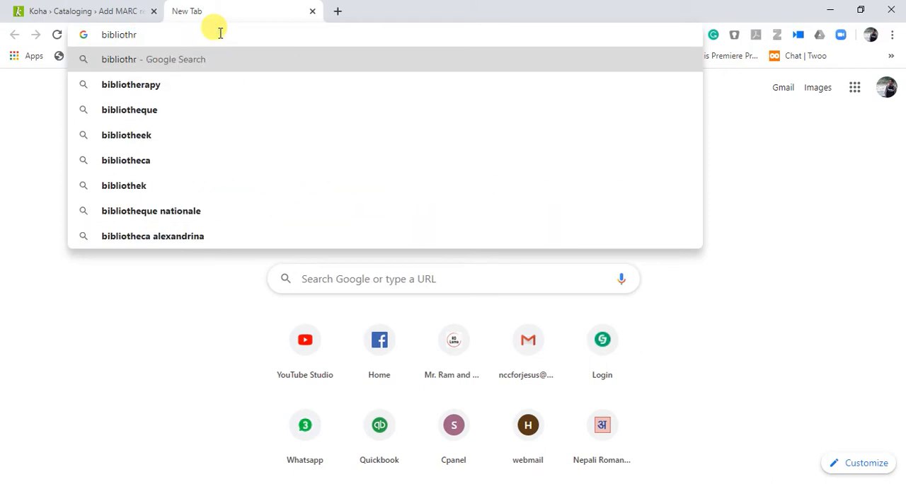
{"action": "key", "text": "BackSpace"}
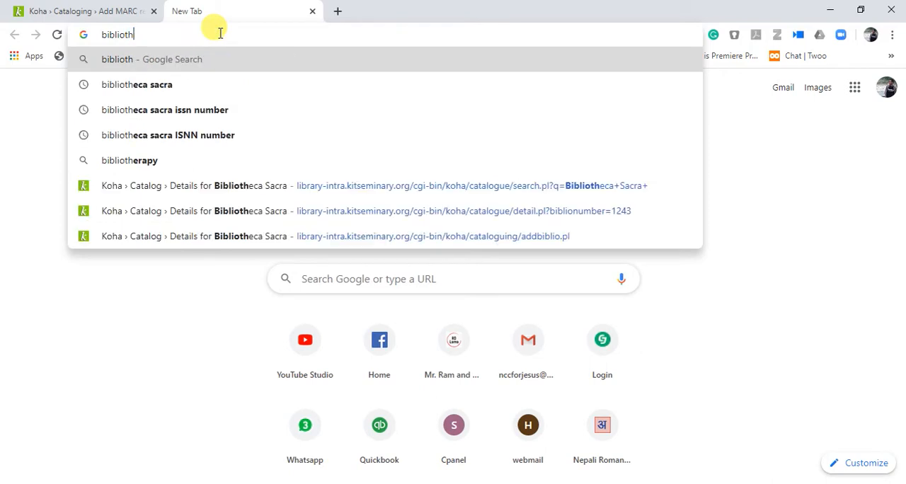
{"action": "left_click", "coordinate": [178, 109]}
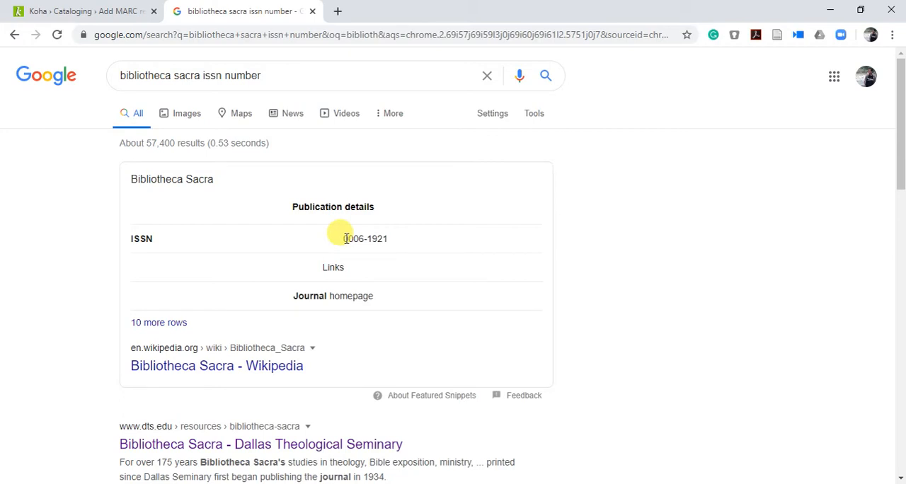
{"action": "left_click_drag", "start_coordinate": [345, 238], "coordinate": [422, 255]}
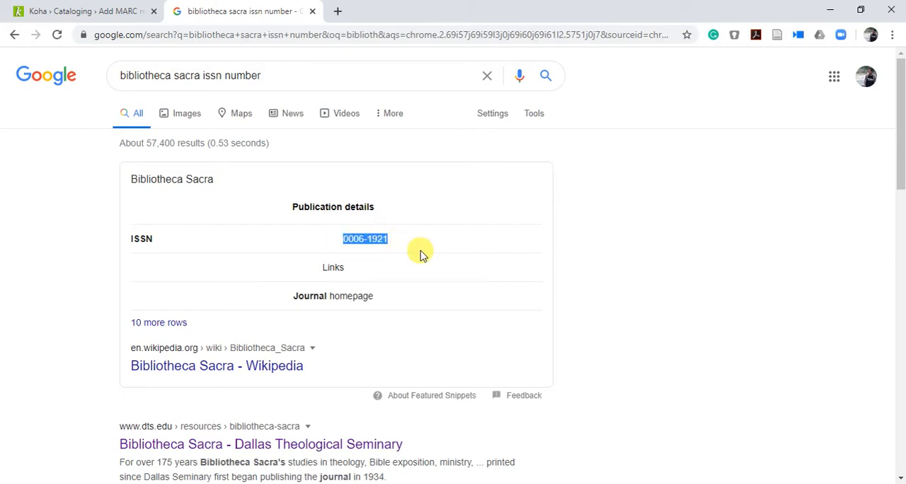
{"action": "left_click", "coordinate": [120, 12]}
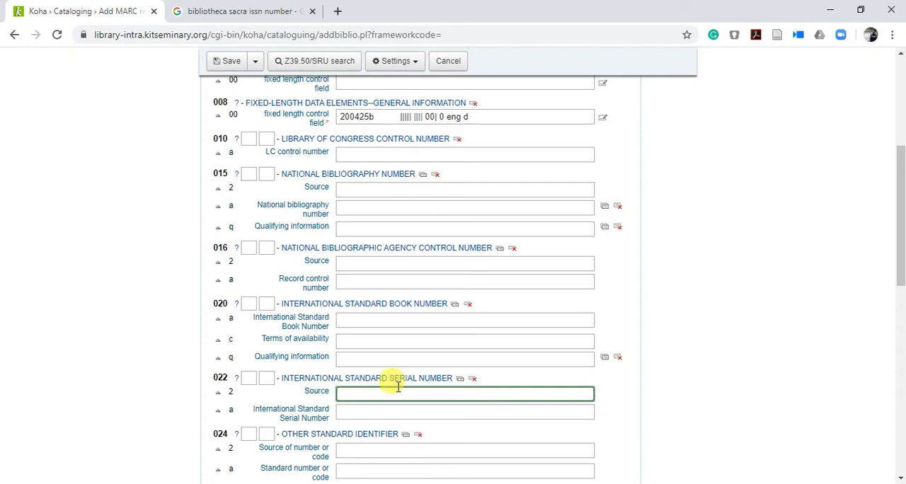
Step: Enter the copied ISSN 0006-1921 in the number subfield of field 022 and set the field 040 transcribing agency to KIT
{"action": "scroll", "coordinate": [396, 376], "scroll_direction": "down", "scroll_amount": 1}
{"action": "left_click", "coordinate": [356, 336]}
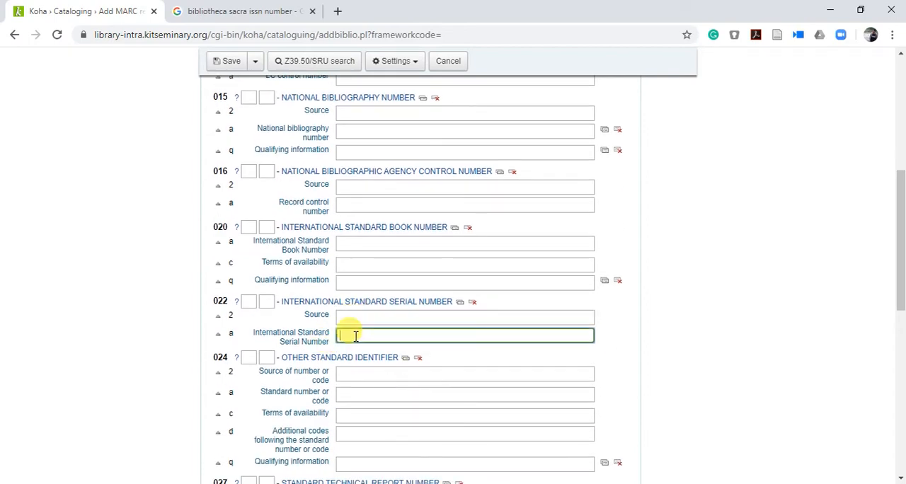
{"action": "scroll", "coordinate": [354, 326], "scroll_direction": "down", "scroll_amount": 5}
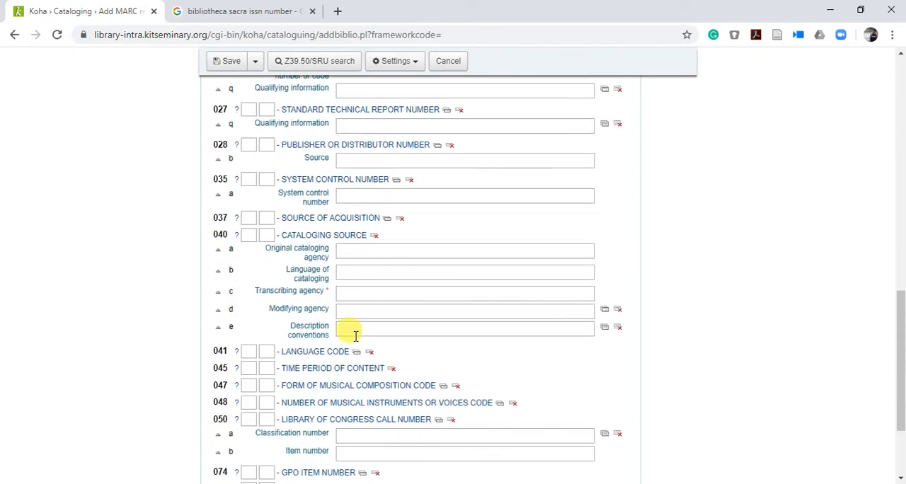
{"action": "left_click", "coordinate": [354, 327]}
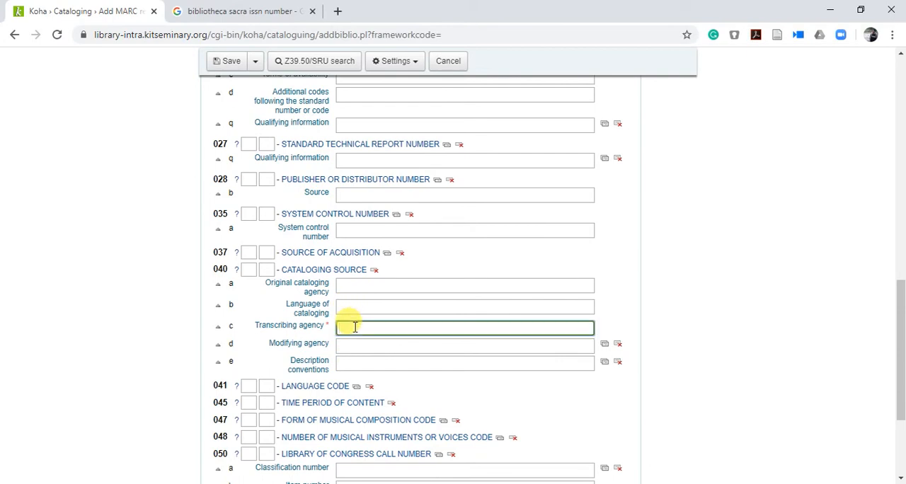
Step: Set the field 082 Dewey Decimal edition number to 23 and its classification number to 050
{"action": "scroll", "coordinate": [355, 327], "scroll_direction": "down", "scroll_amount": 3}
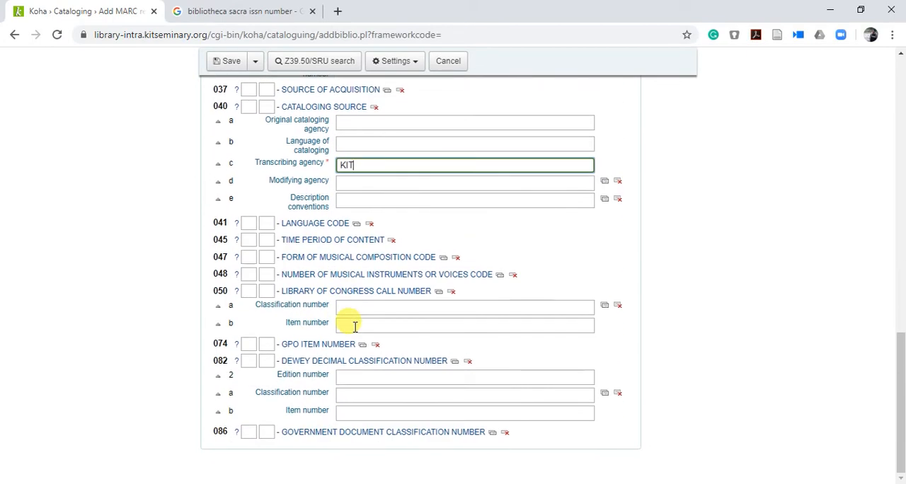
{"action": "left_click", "coordinate": [351, 377]}
{"action": "left_click", "coordinate": [350, 396]}
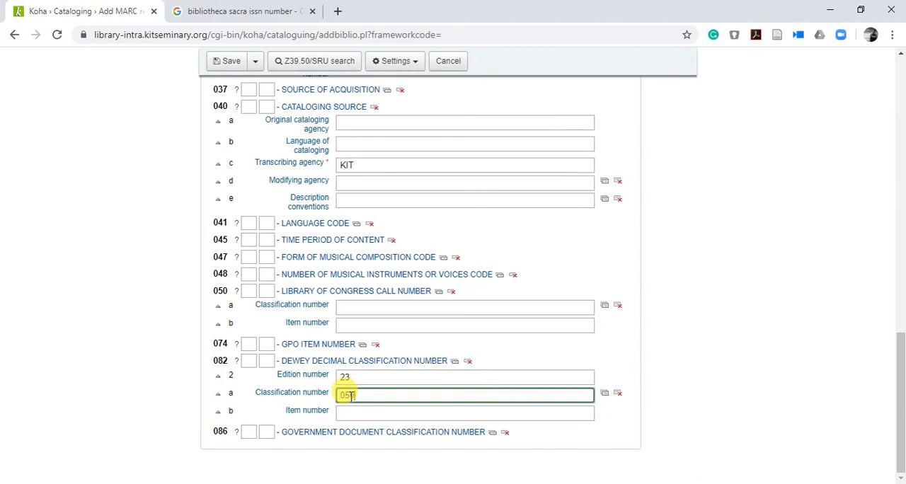
Step: Copy the journal name from the Google result and enter "Bibliotheca Sacra" as the field 245 title of the Koha record
{"action": "scroll", "coordinate": [491, 395], "scroll_direction": "up", "scroll_amount": 12}
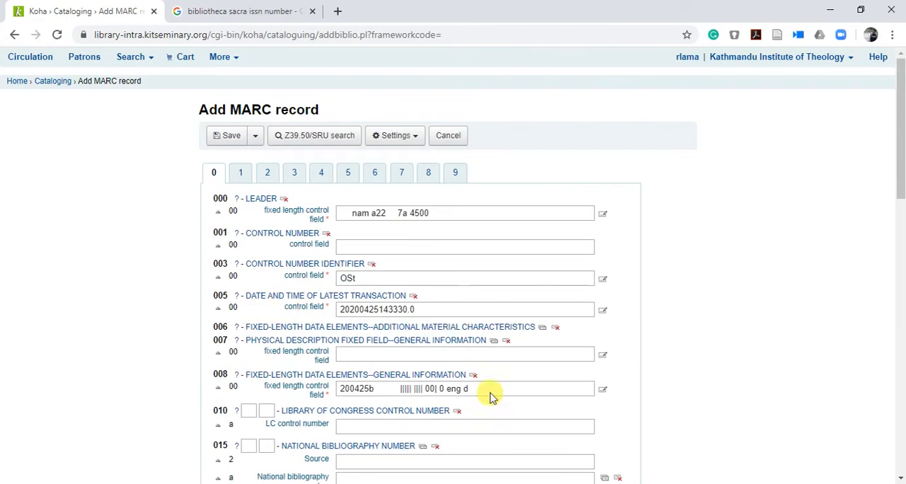
{"action": "left_click", "coordinate": [239, 177]}
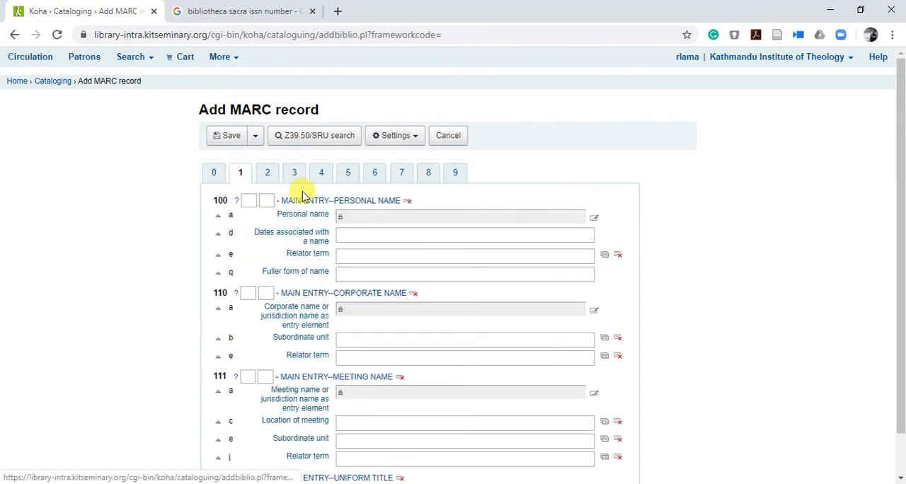
{"action": "left_click", "coordinate": [268, 174]}
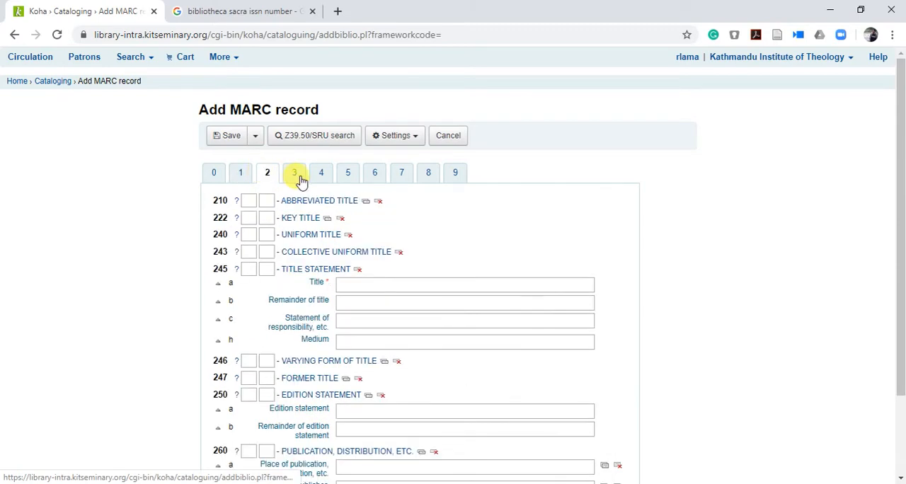
{"action": "left_click", "coordinate": [372, 285]}
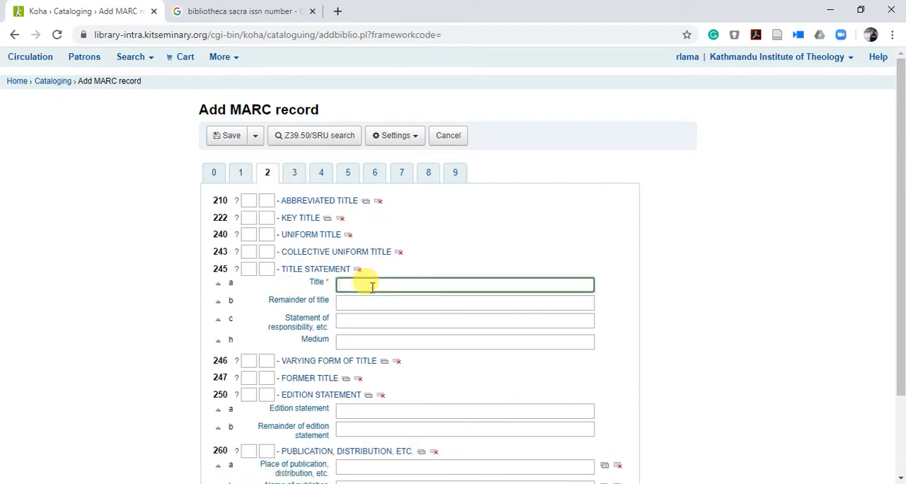
{"action": "left_click", "coordinate": [184, 7]}
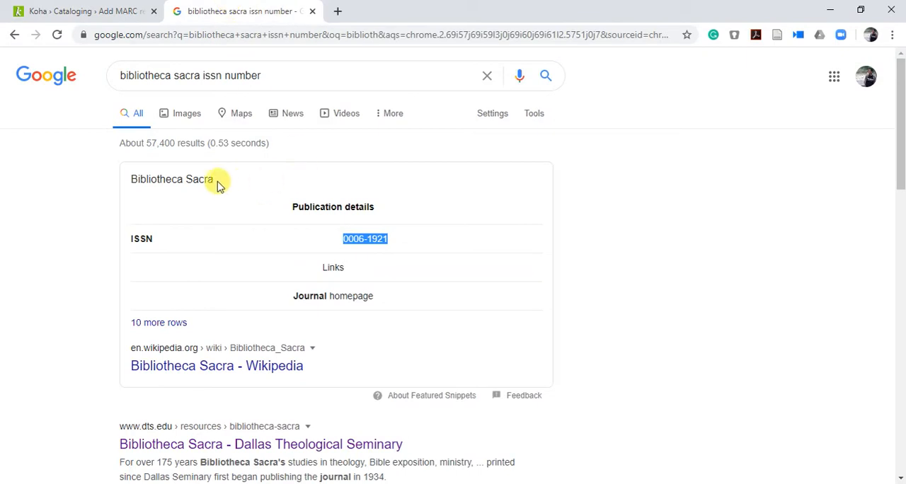
{"action": "left_click_drag", "start_coordinate": [214, 181], "coordinate": [129, 183]}
{"action": "key", "text": "ctrl+c"}
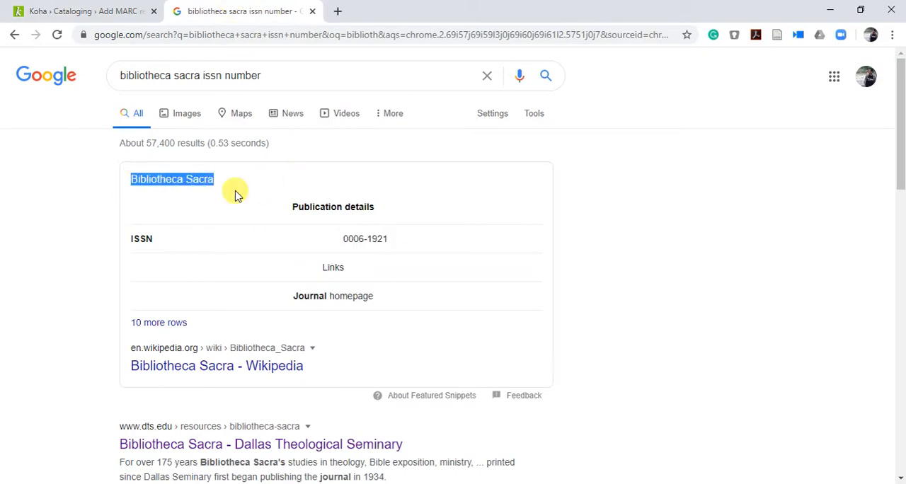
{"action": "left_click", "coordinate": [81, 10]}
{"action": "key", "text": "ctrl+v"}
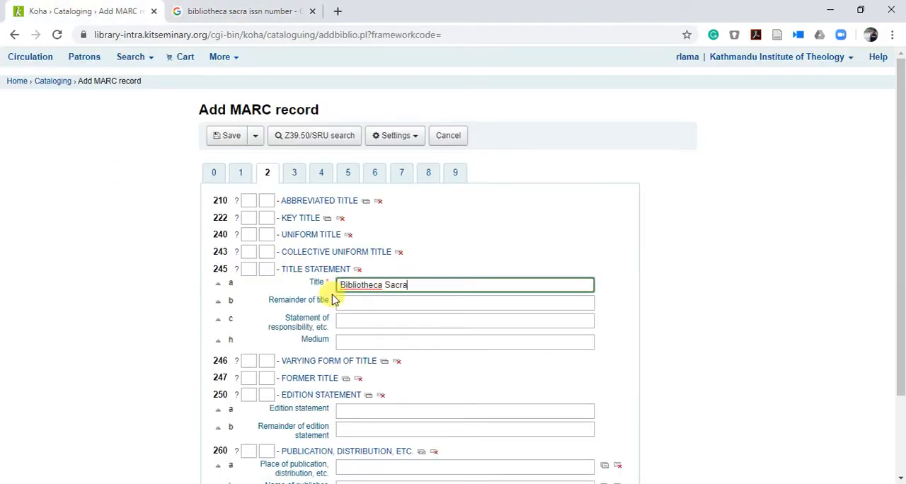
{"action": "left_click", "coordinate": [296, 172]}
{"action": "left_click", "coordinate": [326, 177]}
{"action": "left_click", "coordinate": [351, 175]}
{"action": "left_click", "coordinate": [324, 175]}
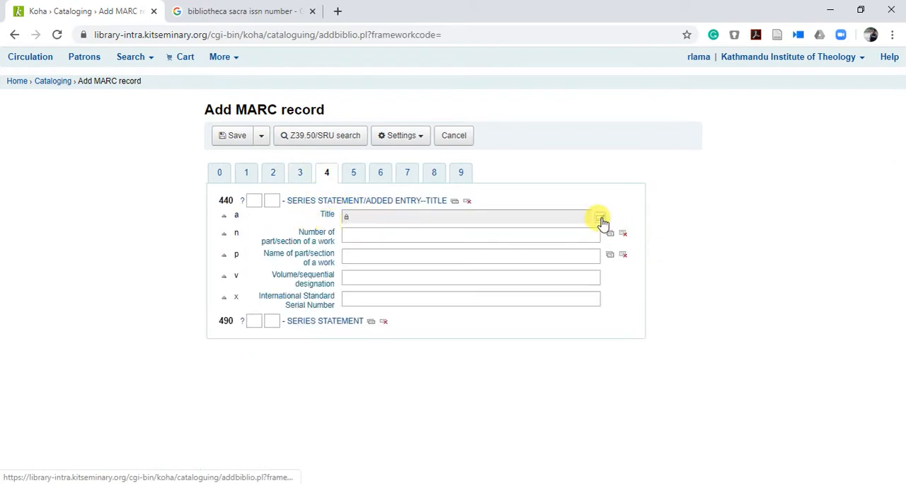
{"action": "left_click", "coordinate": [600, 218]}
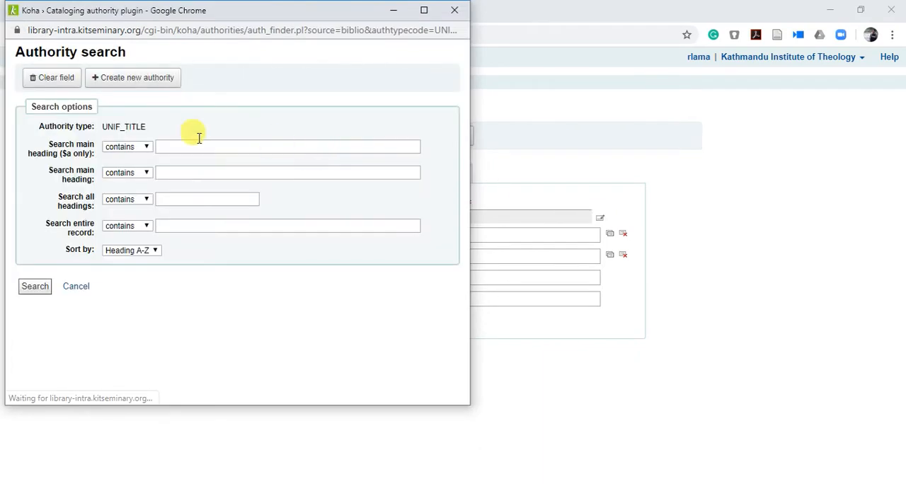
{"action": "left_click", "coordinate": [124, 83]}
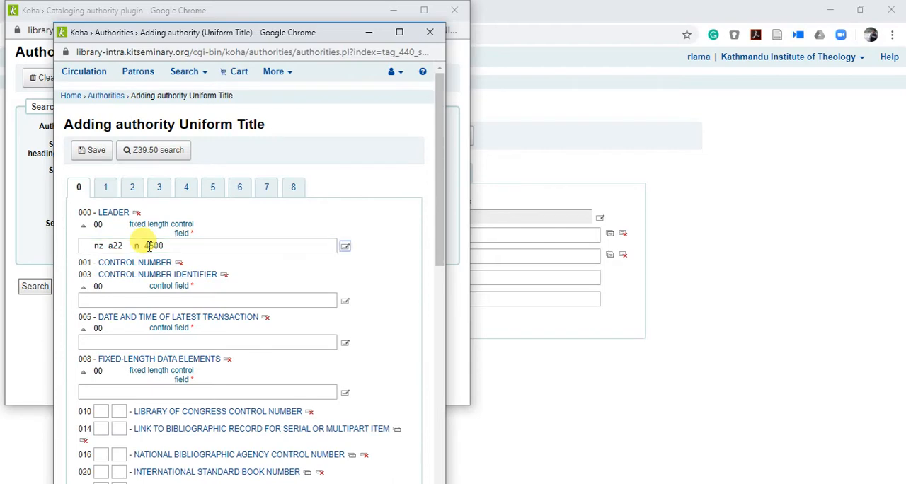
{"action": "scroll", "coordinate": [149, 246], "scroll_direction": "down", "scroll_amount": 6}
{"action": "scroll", "coordinate": [149, 246], "scroll_direction": "up", "scroll_amount": 9}
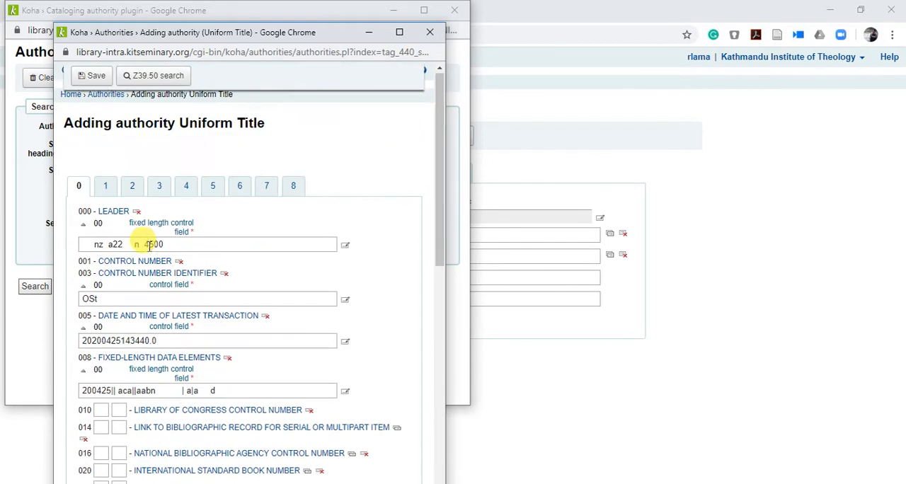
{"action": "left_click", "coordinate": [108, 190]}
{"action": "left_click", "coordinate": [132, 189]}
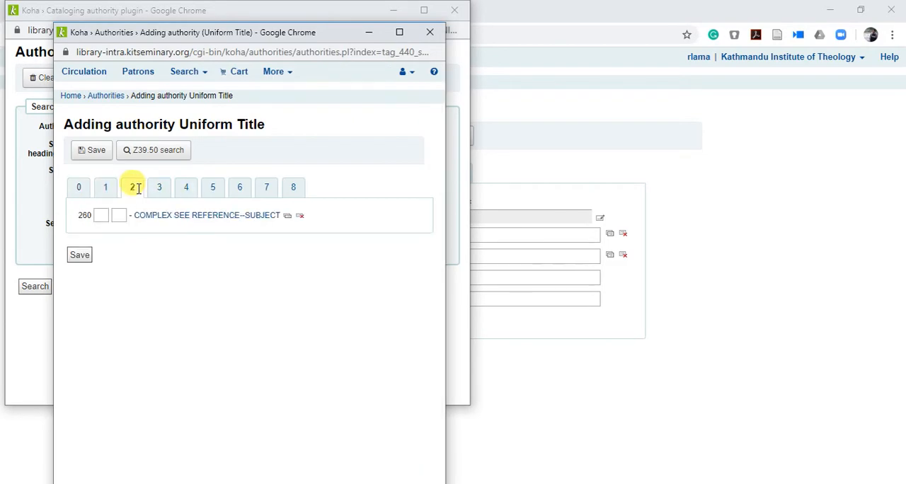
{"action": "left_click", "coordinate": [160, 189]}
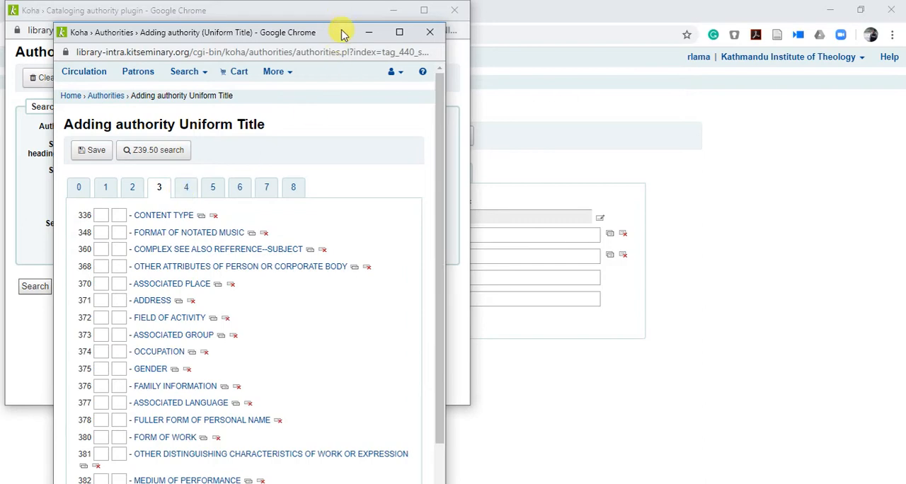
{"action": "left_click_drag", "start_coordinate": [343, 34], "coordinate": [374, 191]}
{"action": "left_click_drag", "start_coordinate": [353, 13], "coordinate": [345, 318]}
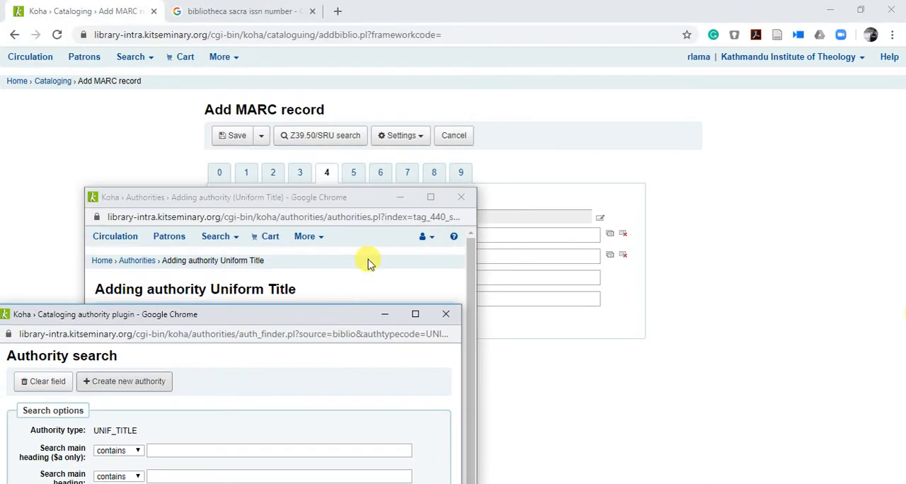
{"action": "left_click_drag", "start_coordinate": [348, 204], "coordinate": [349, 107]}
{"action": "left_click", "coordinate": [214, 244]}
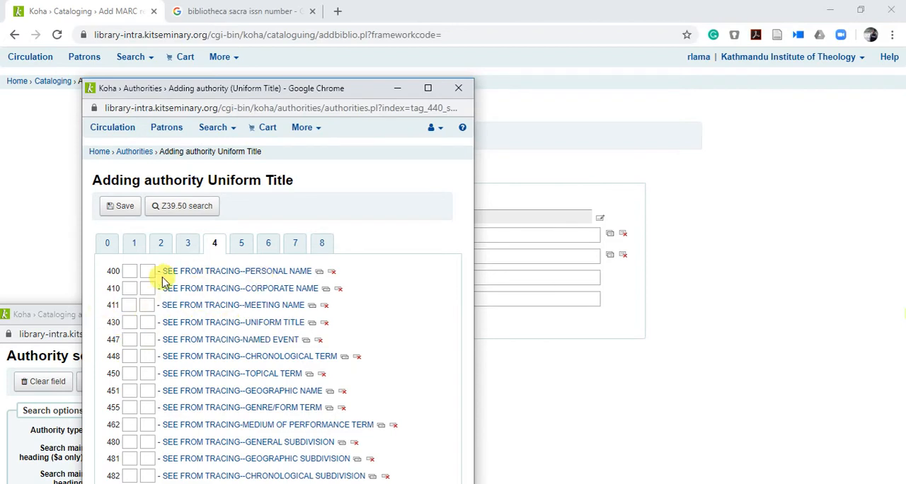
{"action": "left_click", "coordinate": [459, 88]}
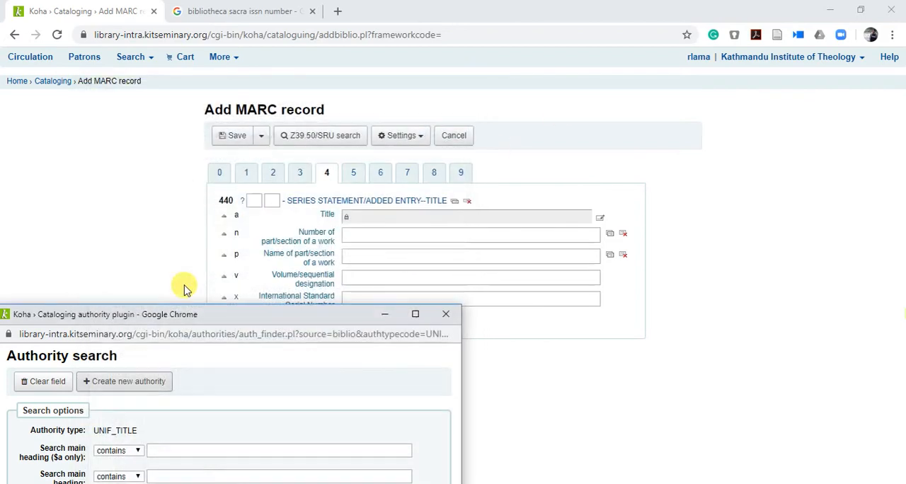
{"action": "left_click", "coordinate": [446, 313]}
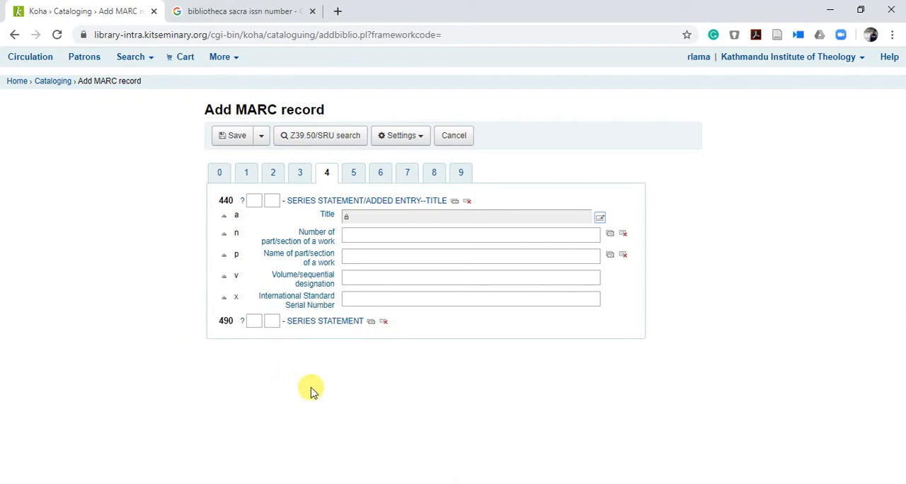
Step: Set the Koha item type in field 942 to Journal/periodical and save the new record
{"action": "left_click", "coordinate": [356, 177]}
{"action": "left_click", "coordinate": [373, 175]}
{"action": "left_click", "coordinate": [396, 177]}
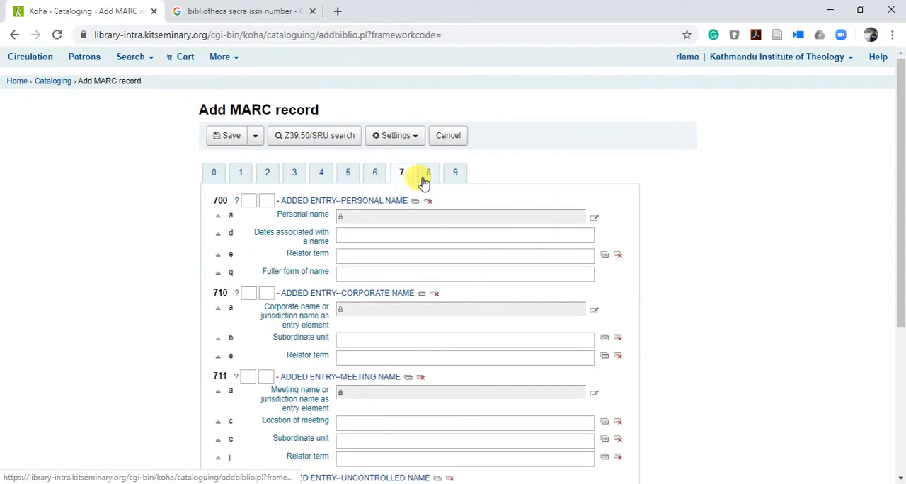
{"action": "left_click", "coordinate": [424, 177]}
{"action": "left_click", "coordinate": [457, 174]}
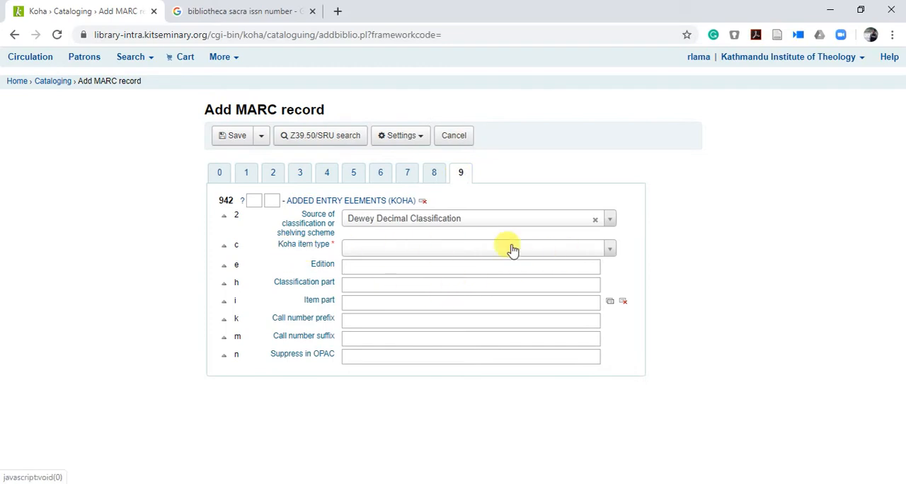
{"action": "left_click", "coordinate": [610, 252]}
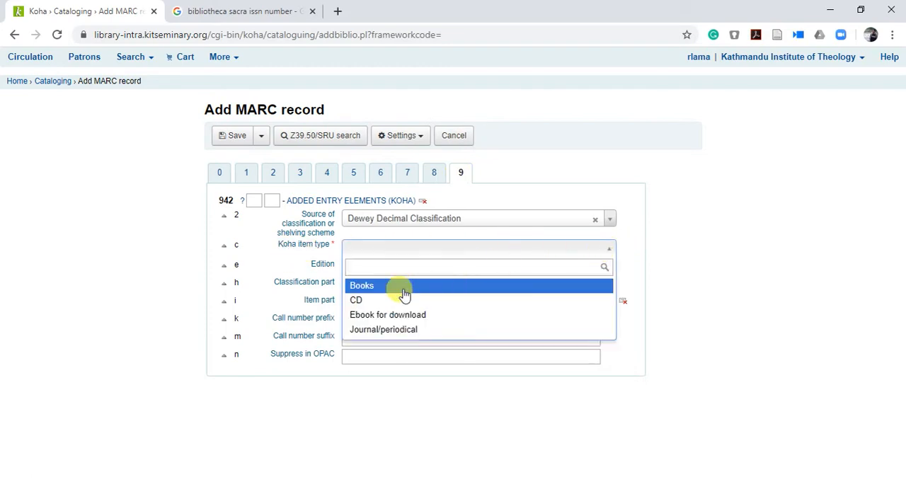
{"action": "left_click", "coordinate": [411, 332]}
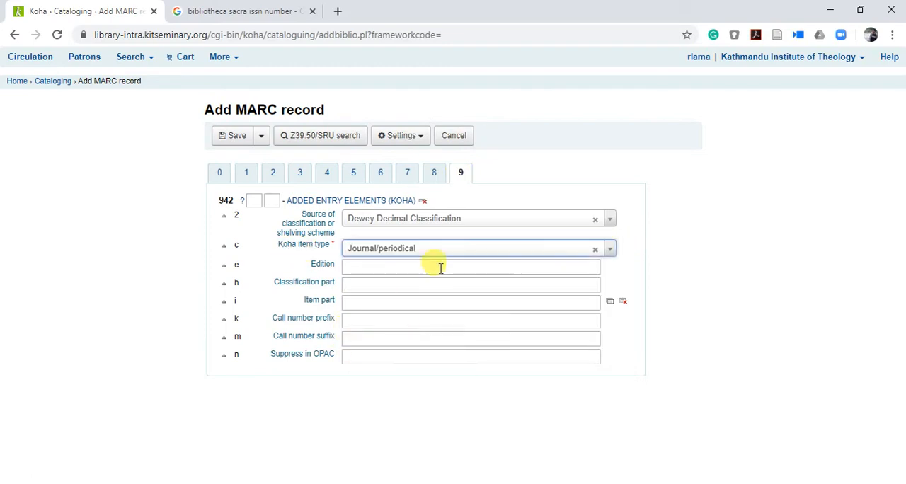
{"action": "left_click", "coordinate": [237, 136]}
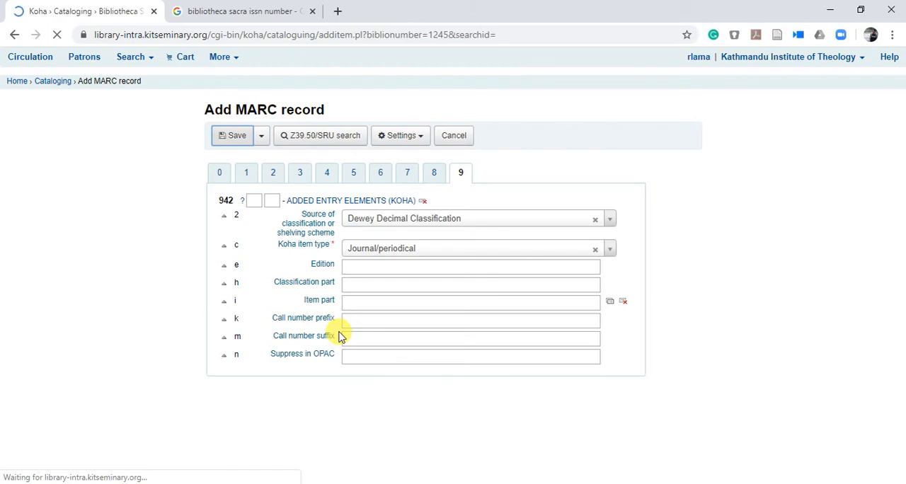
Step: Add an item with the barcode 00004006 to the new Bibliotheca Sacra record
{"action": "scroll", "coordinate": [341, 337], "scroll_direction": "down", "scroll_amount": 1}
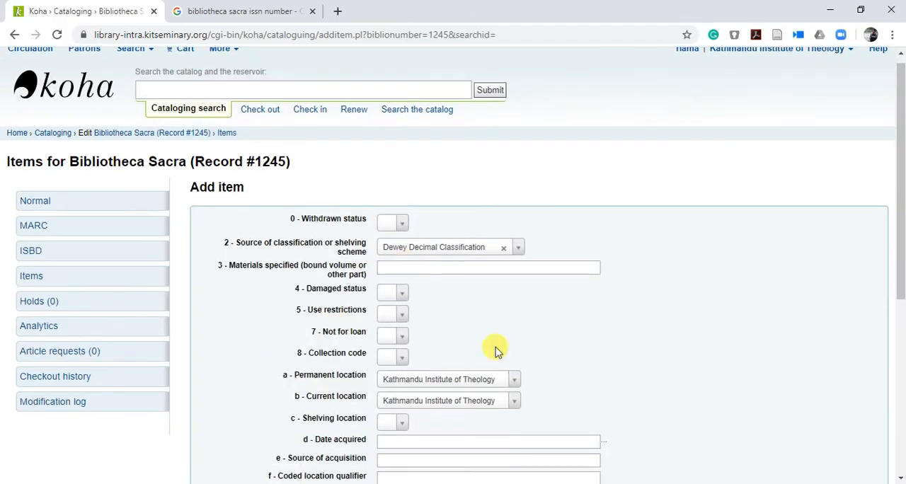
{"action": "scroll", "coordinate": [691, 340], "scroll_direction": "down", "scroll_amount": 4}
{"action": "left_click", "coordinate": [402, 312]}
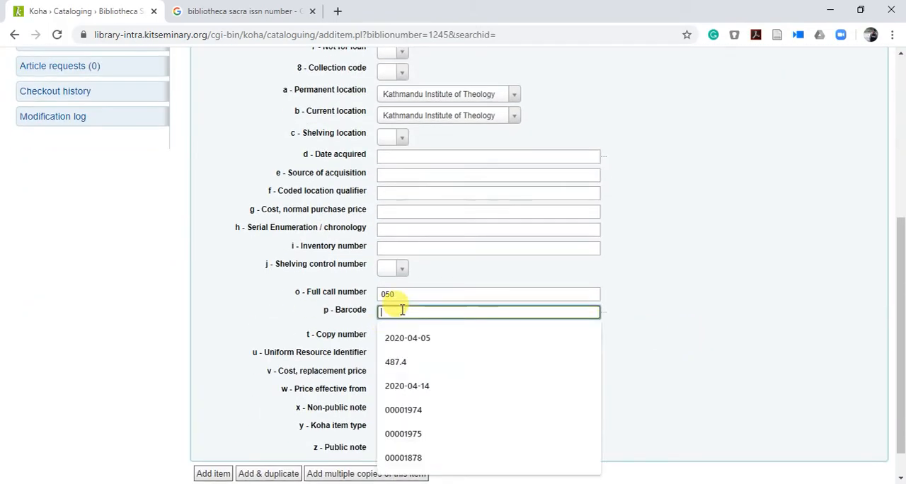
{"action": "type", "text": "0000"}
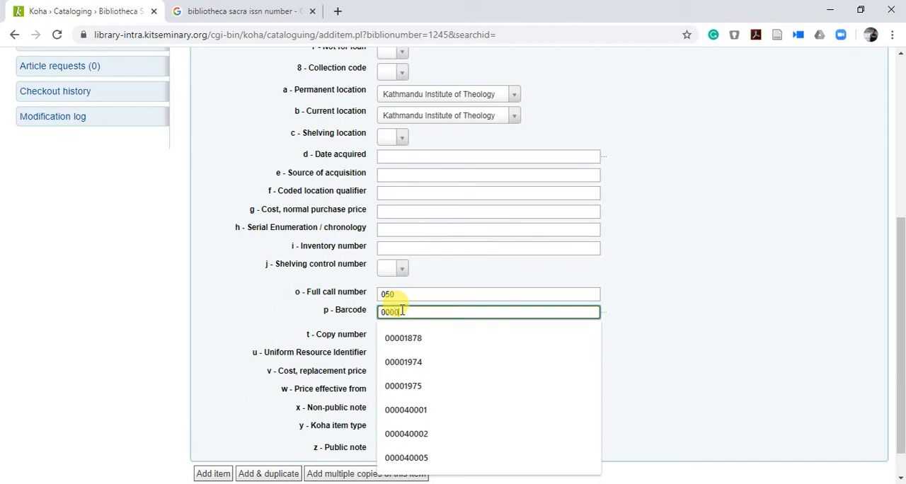
{"action": "type", "text": "4006"}
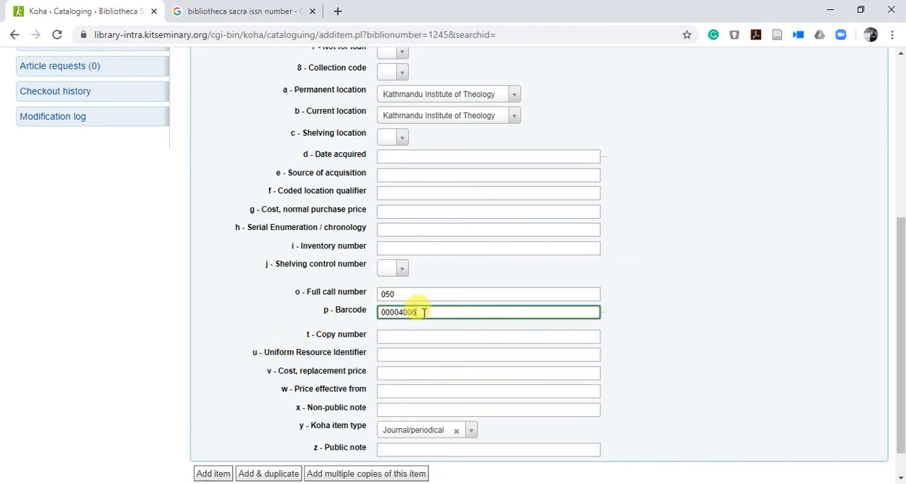
{"action": "scroll", "coordinate": [354, 347], "scroll_direction": "up", "scroll_amount": 3}
{"action": "scroll", "coordinate": [226, 283], "scroll_direction": "up", "scroll_amount": 2}
{"action": "scroll", "coordinate": [223, 319], "scroll_direction": "down", "scroll_amount": 5}
{"action": "left_click", "coordinate": [210, 439]}
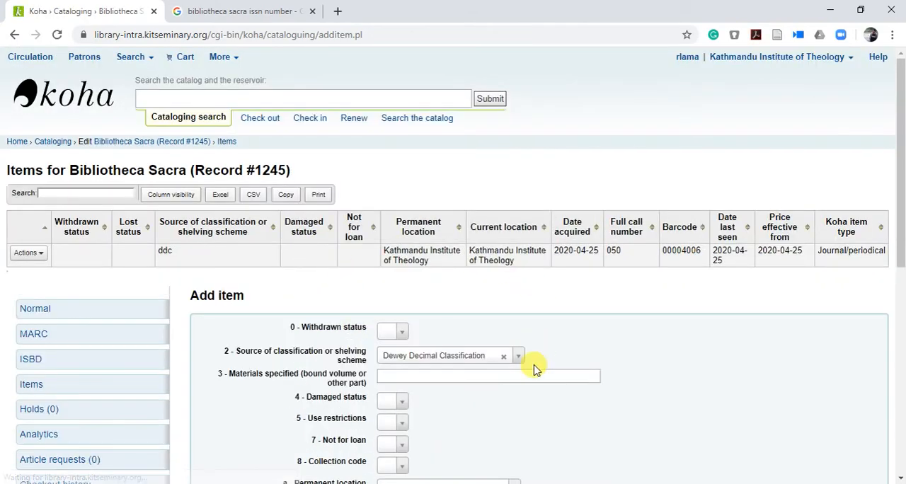
{"action": "scroll", "coordinate": [524, 365], "scroll_direction": "down", "scroll_amount": 1}
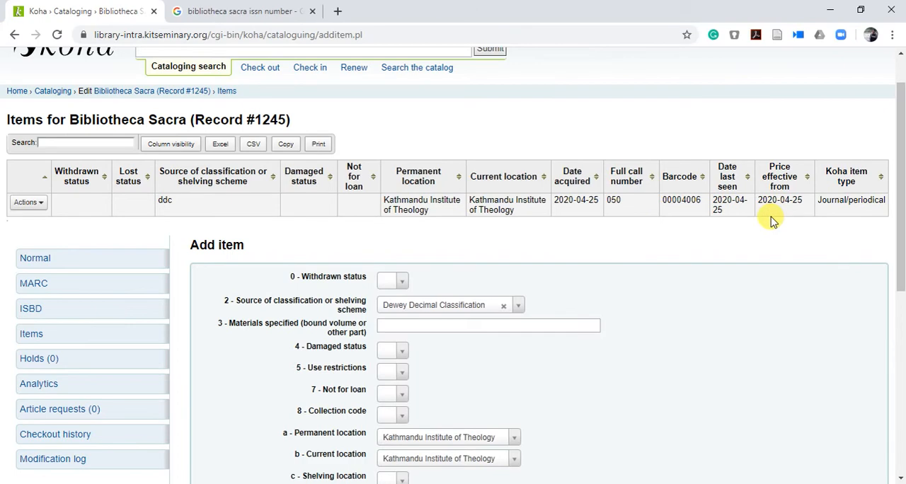
{"action": "scroll", "coordinate": [583, 265], "scroll_direction": "up", "scroll_amount": 1}
{"action": "scroll", "coordinate": [583, 265], "scroll_direction": "down", "scroll_amount": 3}
{"action": "scroll", "coordinate": [713, 119], "scroll_direction": "up", "scroll_amount": 2}
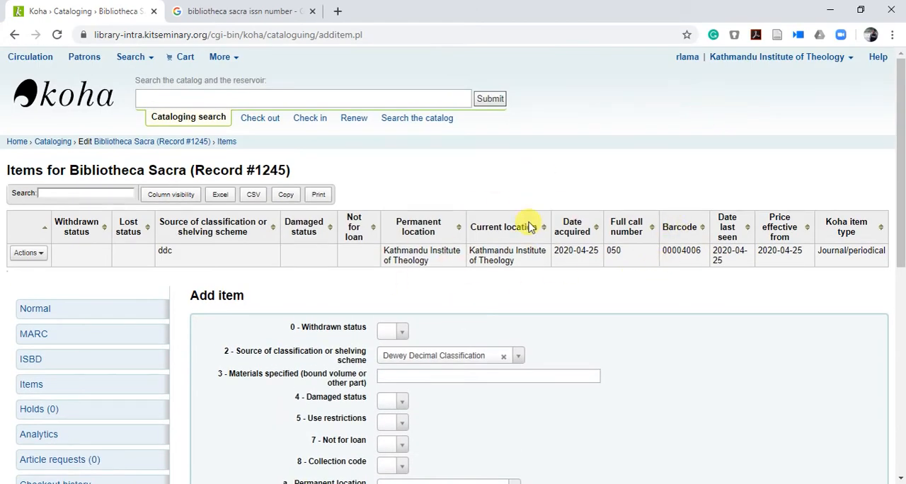
{"action": "scroll", "coordinate": [552, 241], "scroll_direction": "down", "scroll_amount": 2}
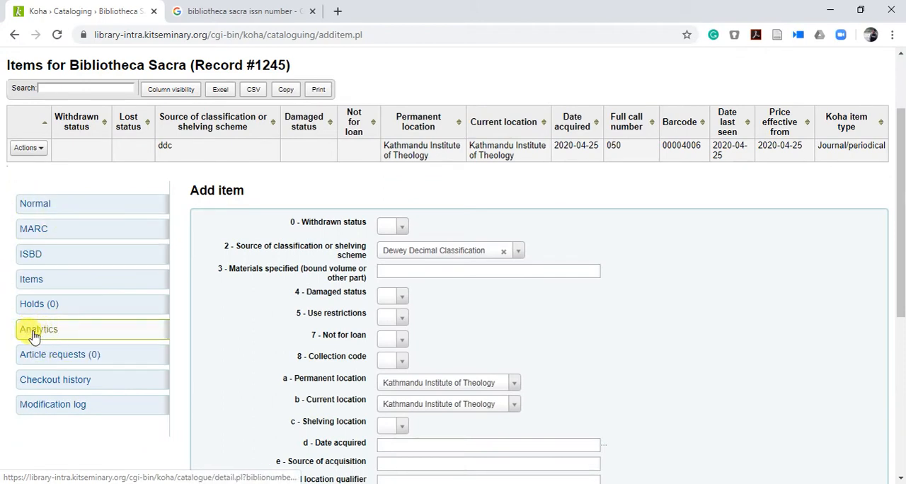
Step: Open the Analytics view of the Bibliotheca Sacra record and load app.logos.com in a new browser tab
{"action": "left_click", "coordinate": [36, 334]}
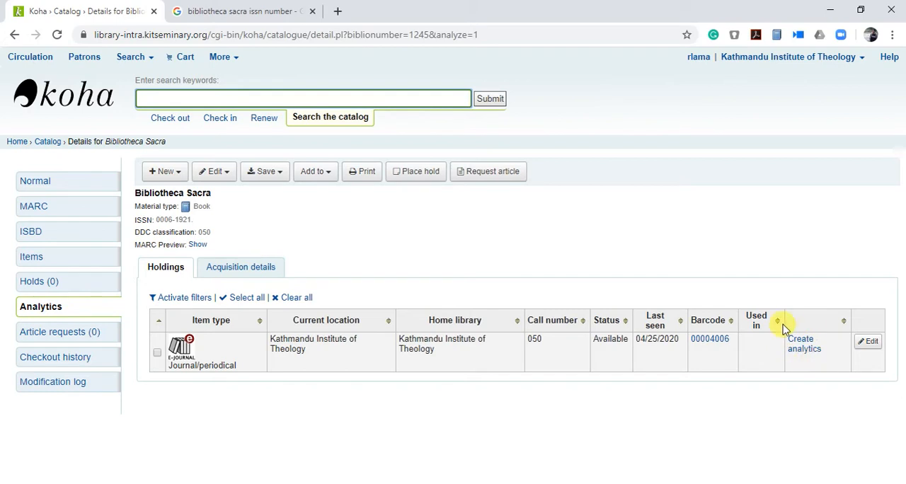
{"action": "left_click", "coordinate": [338, 11]}
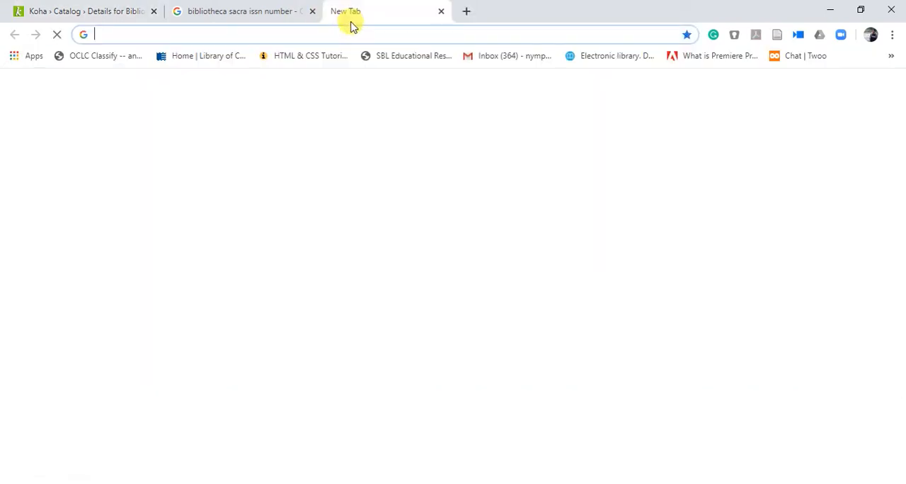
{"action": "type", "text": "app"}
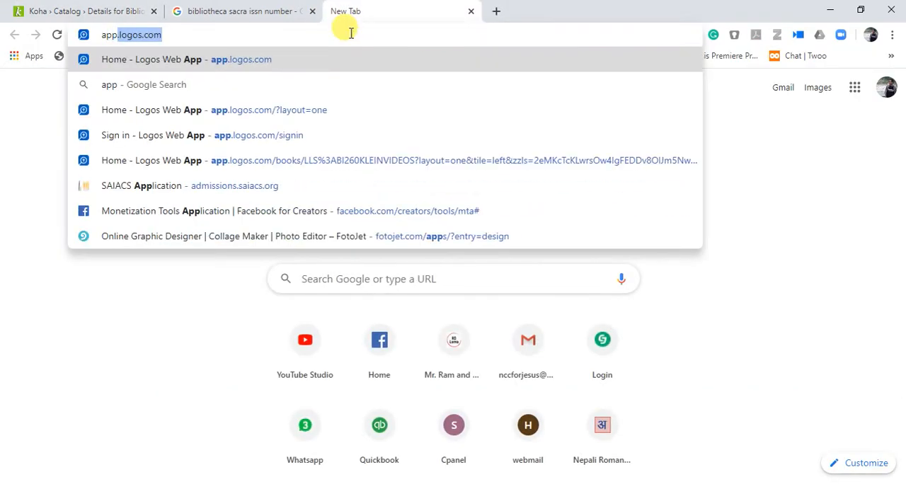
{"action": "key", "text": "Return"}
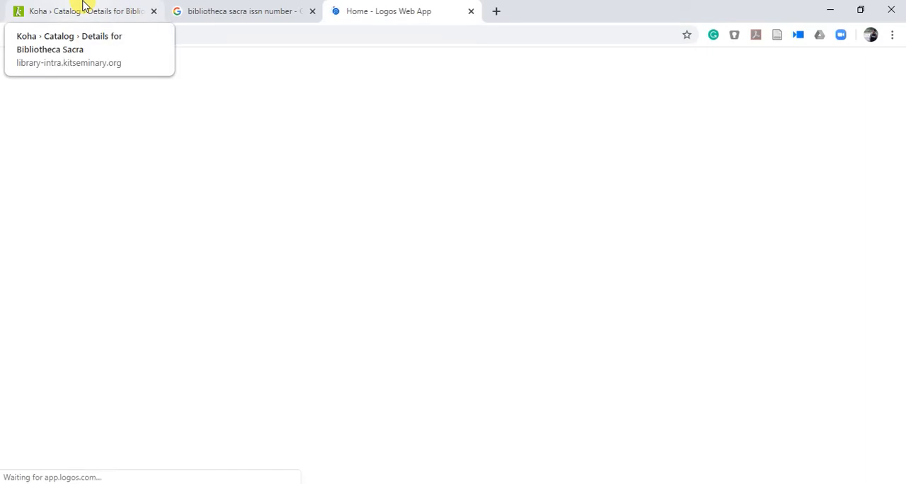
{"action": "left_click", "coordinate": [82, 7]}
{"action": "left_click", "coordinate": [364, 10]}
{"action": "left_click", "coordinate": [80, 7]}
{"action": "left_click", "coordinate": [364, 10]}
{"action": "left_click", "coordinate": [76, 10]}
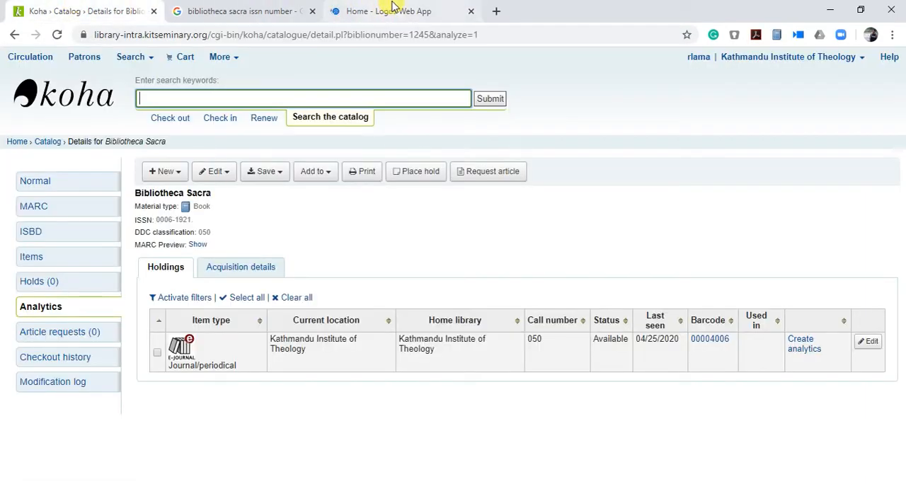
{"action": "left_click", "coordinate": [397, 8]}
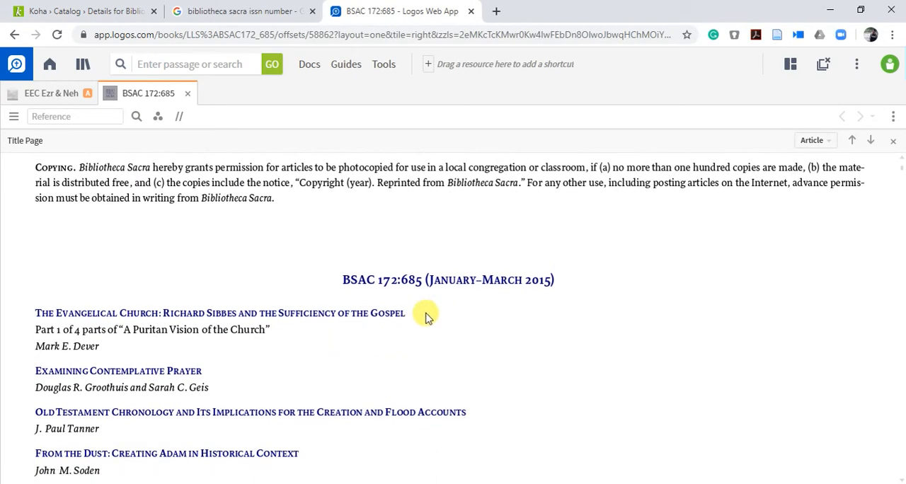
Step: Select the first article title, "The Evangelical Church: Richard Sibbes and the Sufficiency of the Gospel", in BSAC 172:685
{"action": "left_click_drag", "start_coordinate": [408, 314], "coordinate": [222, 314]}
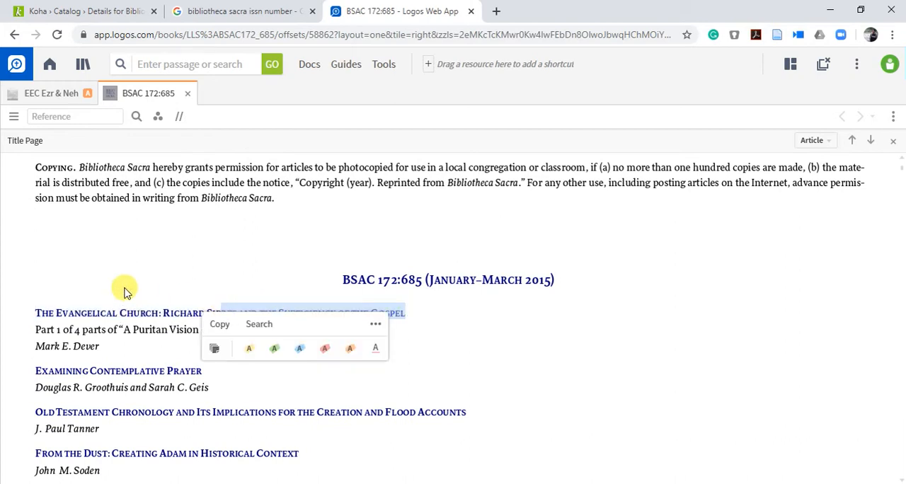
{"action": "left_click", "coordinate": [49, 310]}
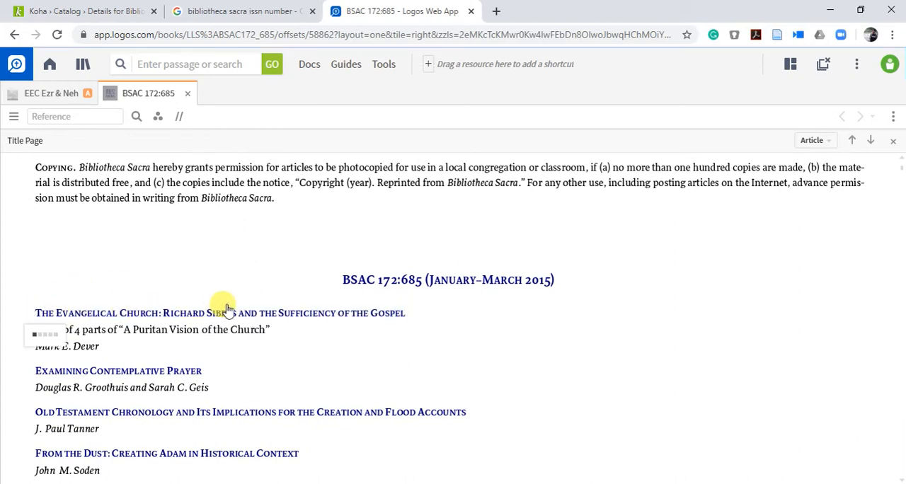
{"action": "left_click_drag", "start_coordinate": [410, 314], "coordinate": [337, 318]}
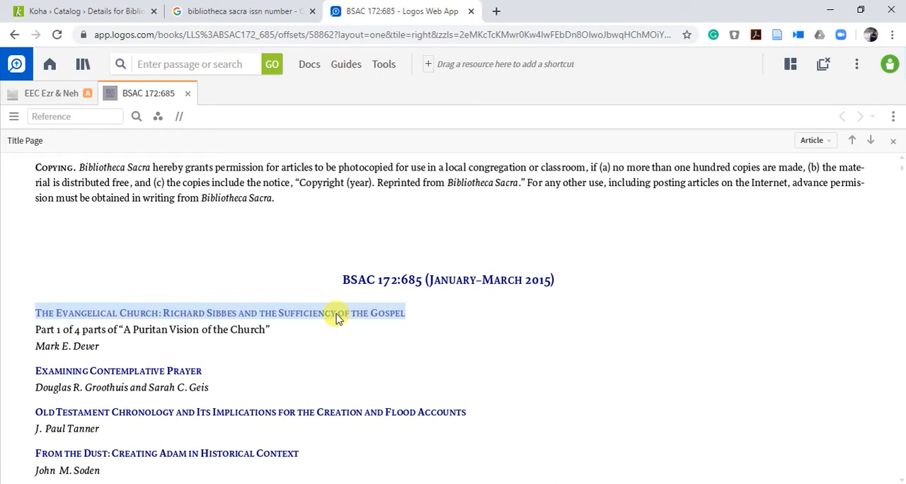
{"action": "left_click_drag", "start_coordinate": [185, 315], "coordinate": [177, 316]}
{"action": "left_click", "coordinate": [173, 333]}
Step: Create an analytics record from the Koha item 00004006 and fill control fields 000, 003, 005 and 008 with their default values
{"action": "left_click", "coordinate": [114, 11]}
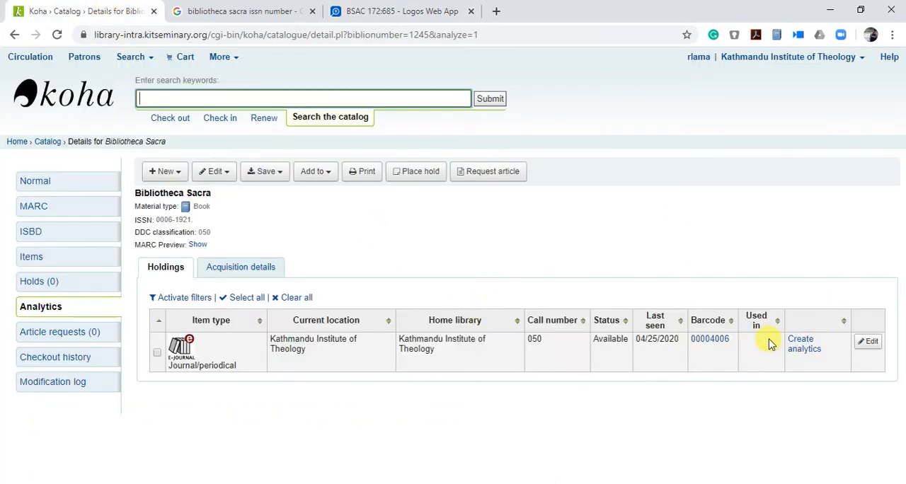
{"action": "left_click", "coordinate": [803, 349]}
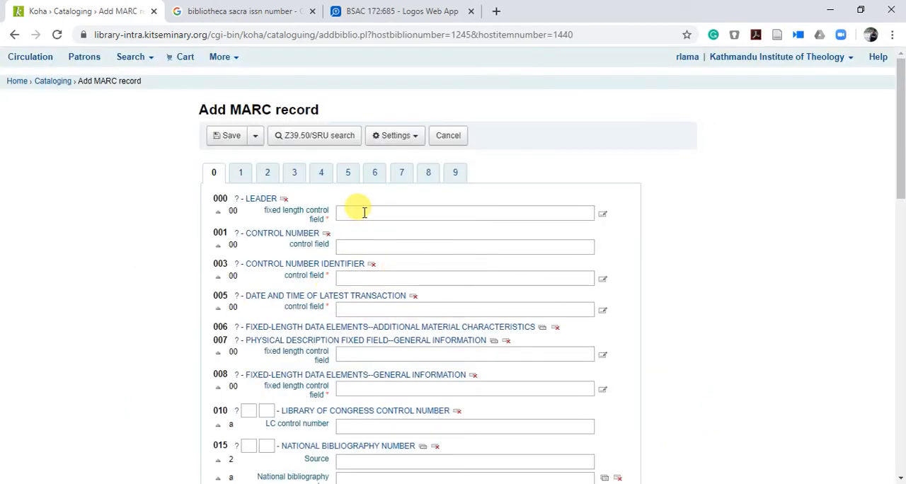
{"action": "left_click", "coordinate": [356, 212]}
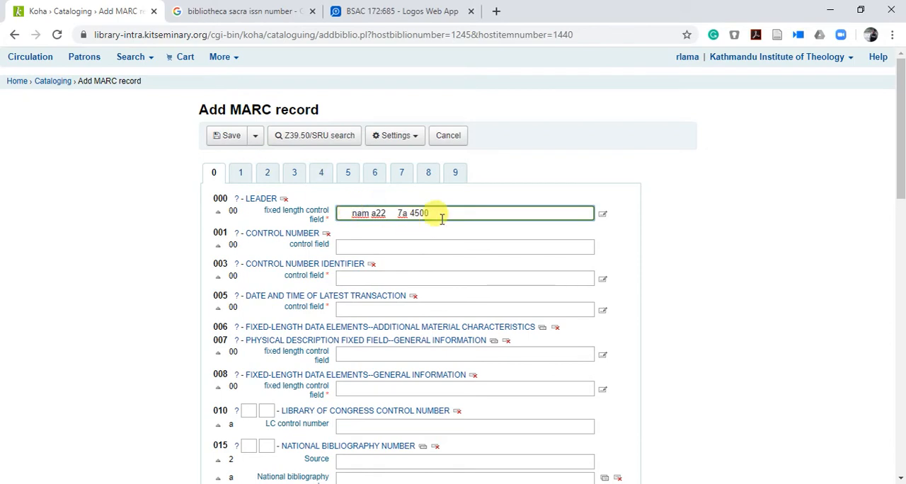
{"action": "key", "text": "Tab"}
{"action": "key", "text": "Tab"}
{"action": "key", "text": "Tab"}
{"action": "key", "text": "Tab"}
{"action": "key", "text": "Tab"}
{"action": "key", "text": "Tab"}
{"action": "key", "text": "Tab"}
{"action": "key", "text": "Tab"}
{"action": "key", "text": "Tab"}
{"action": "key", "text": "Tab"}
{"action": "key", "text": "Tab"}
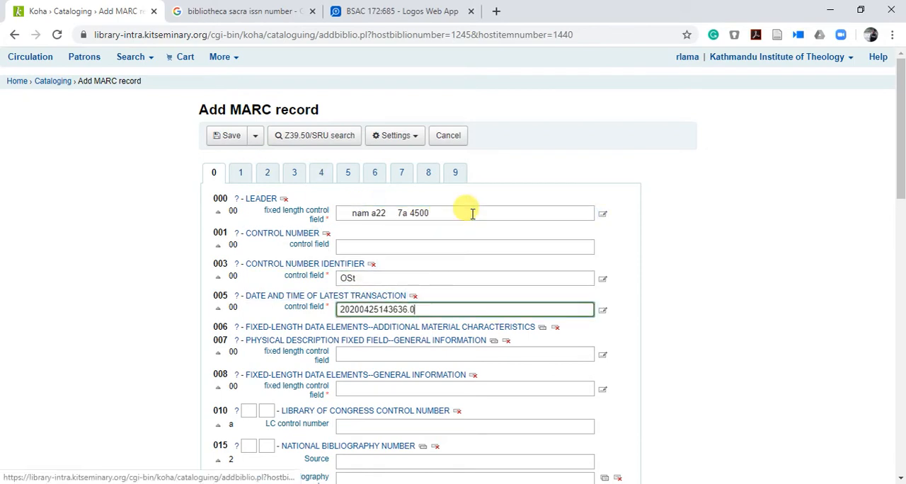
{"action": "key", "text": "Tab"}
{"action": "key", "text": "Tab"}
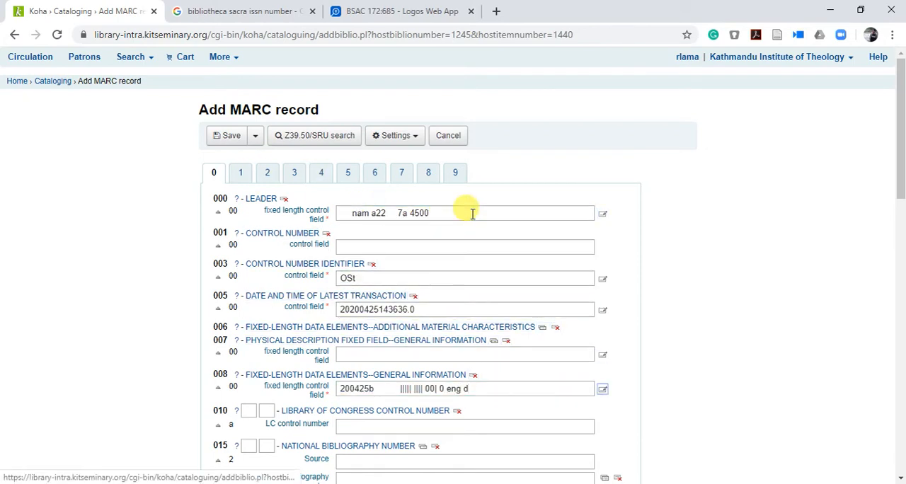
Step: Set the analytics record's field 082 Dewey Decimal edition number to 23 and classification number to 050
{"action": "scroll", "coordinate": [472, 213], "scroll_direction": "down", "scroll_amount": 4}
{"action": "scroll", "coordinate": [434, 300], "scroll_direction": "down", "scroll_amount": 1}
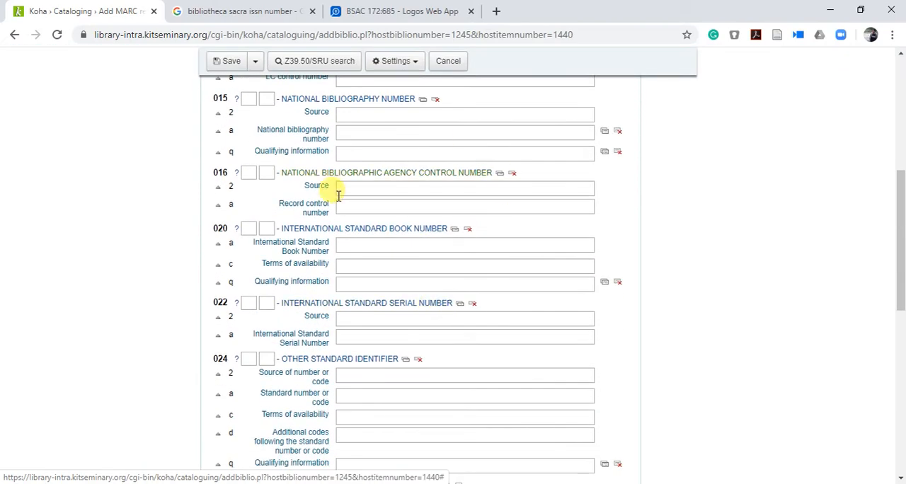
{"action": "scroll", "coordinate": [399, 344], "scroll_direction": "down", "scroll_amount": 7}
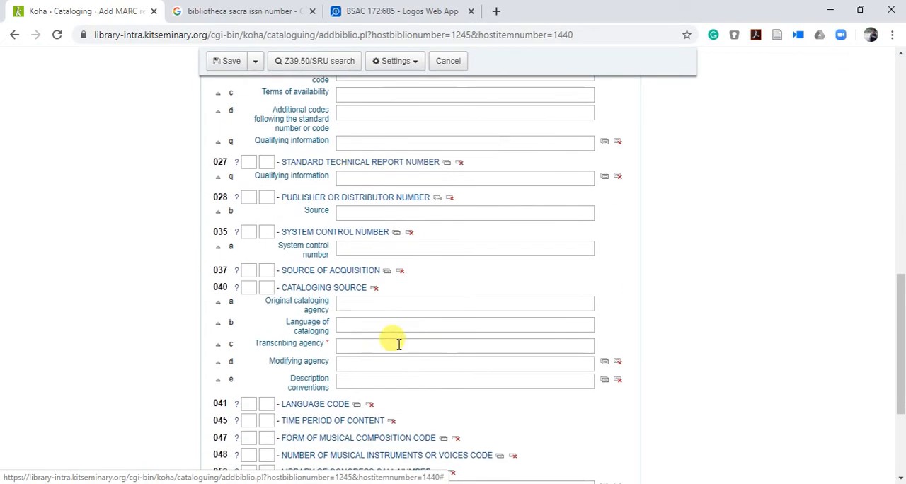
{"action": "scroll", "coordinate": [398, 344], "scroll_direction": "down", "scroll_amount": 1}
{"action": "left_click", "coordinate": [359, 377]}
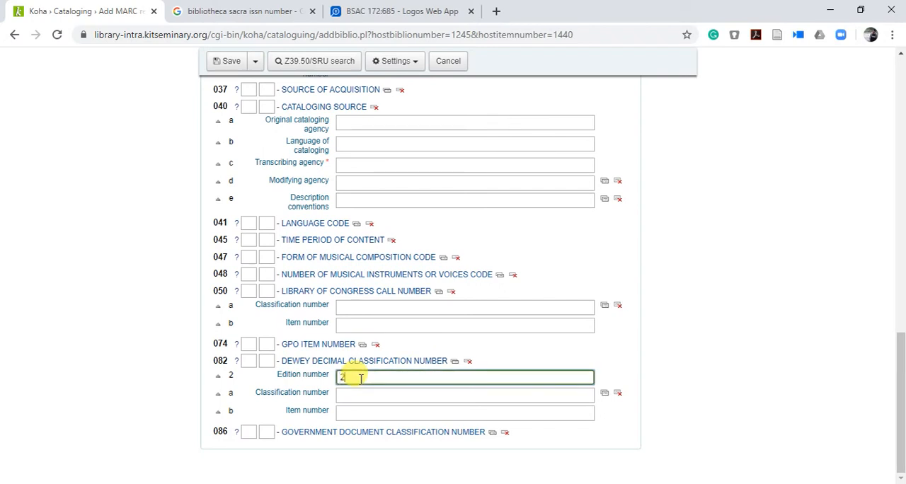
{"action": "key", "text": "Tab"}
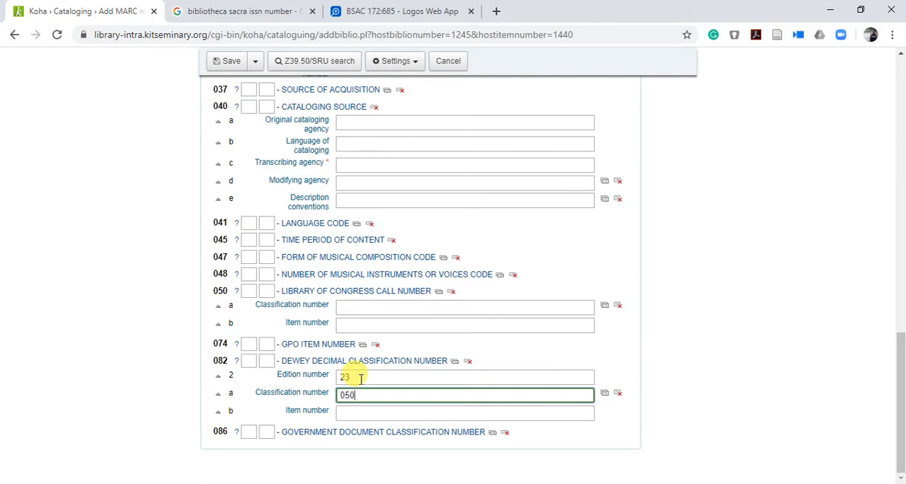
Step: Start a new personal name authority for field 100 and fill its control fields 000, 003, 005 and 008 with the default values
{"action": "scroll", "coordinate": [357, 333], "scroll_direction": "up", "scroll_amount": 10}
{"action": "left_click", "coordinate": [242, 149]}
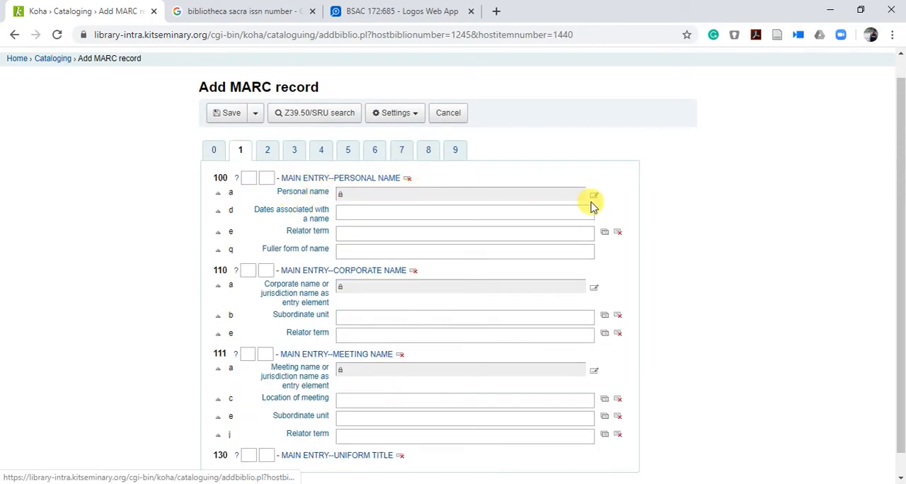
{"action": "left_click", "coordinate": [597, 199]}
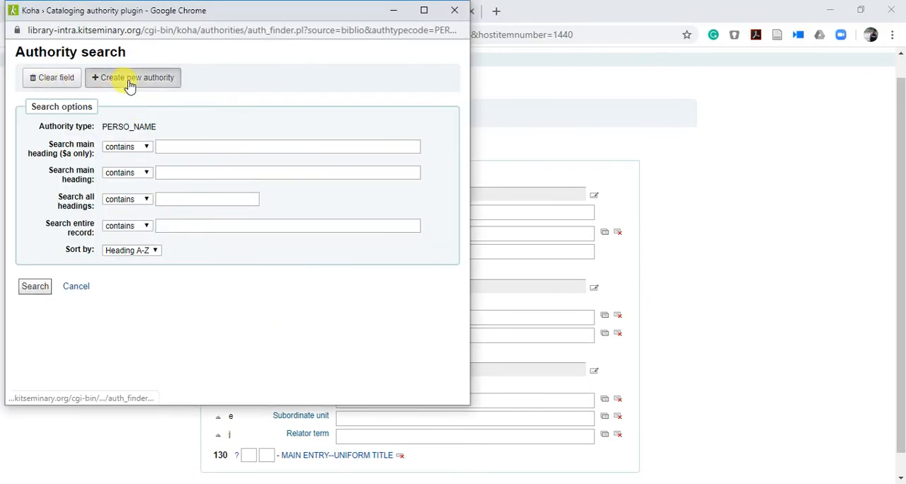
{"action": "left_click", "coordinate": [130, 82]}
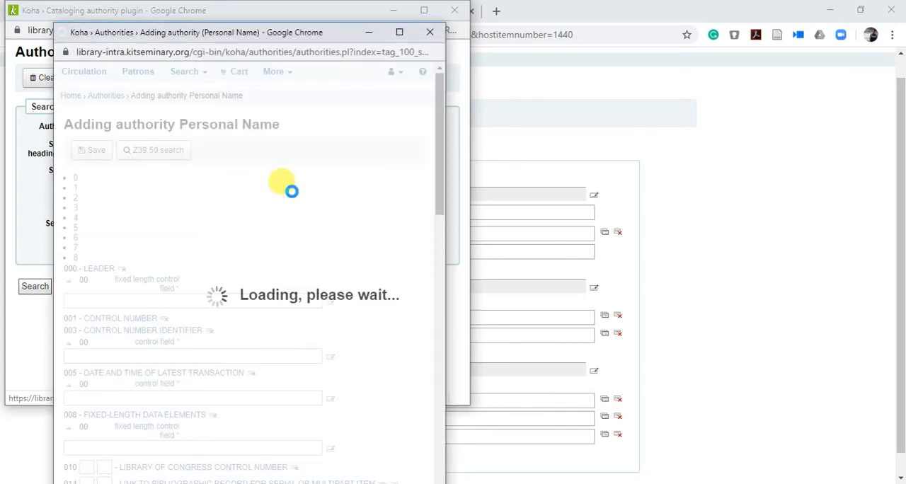
{"action": "left_click", "coordinate": [142, 245]}
{"action": "key", "text": "Tab"}
{"action": "key", "text": "Tab"}
{"action": "key", "text": "Tab"}
{"action": "key", "text": "Tab"}
{"action": "key", "text": "Tab"}
{"action": "key", "text": "Tab"}
{"action": "key", "text": "Tab"}
{"action": "key", "text": "Tab"}
{"action": "key", "text": "Tab"}
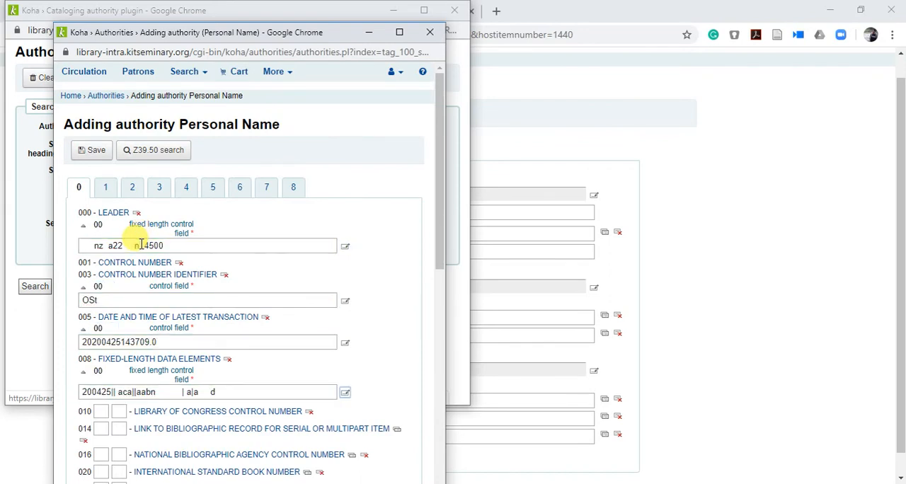
Step: Copy the first article's author name from Logos into the authority's field 100 personal name, arranged with the surname first
{"action": "left_click", "coordinate": [106, 194]}
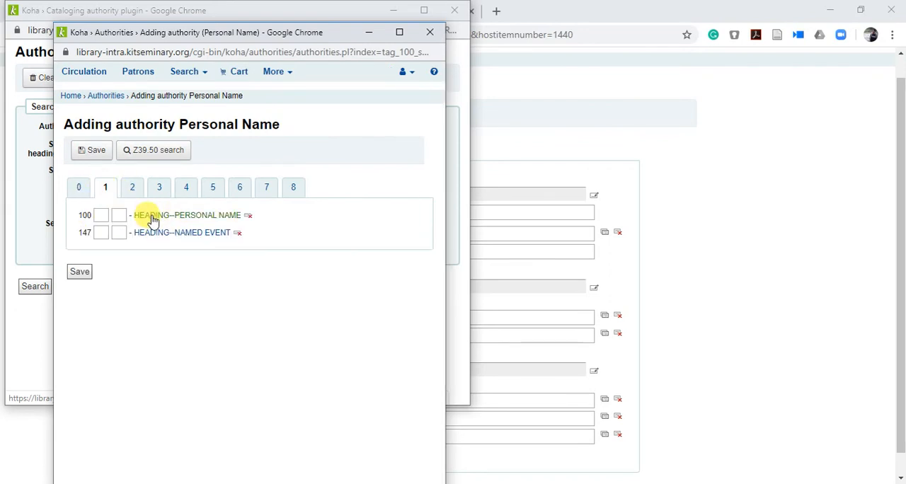
{"action": "left_click", "coordinate": [191, 218]}
{"action": "left_click", "coordinate": [167, 307]}
{"action": "left_click", "coordinate": [646, 133]}
{"action": "left_click", "coordinate": [361, 11]}
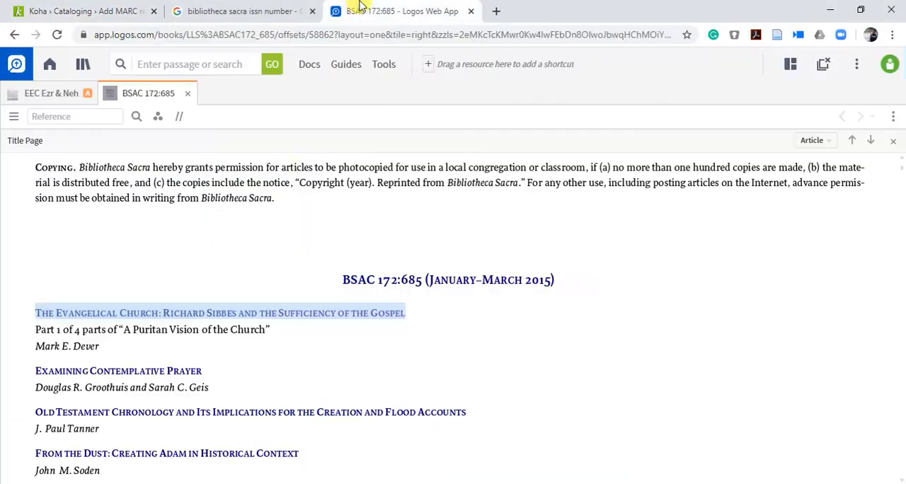
{"action": "left_click_drag", "start_coordinate": [106, 348], "coordinate": [42, 356]}
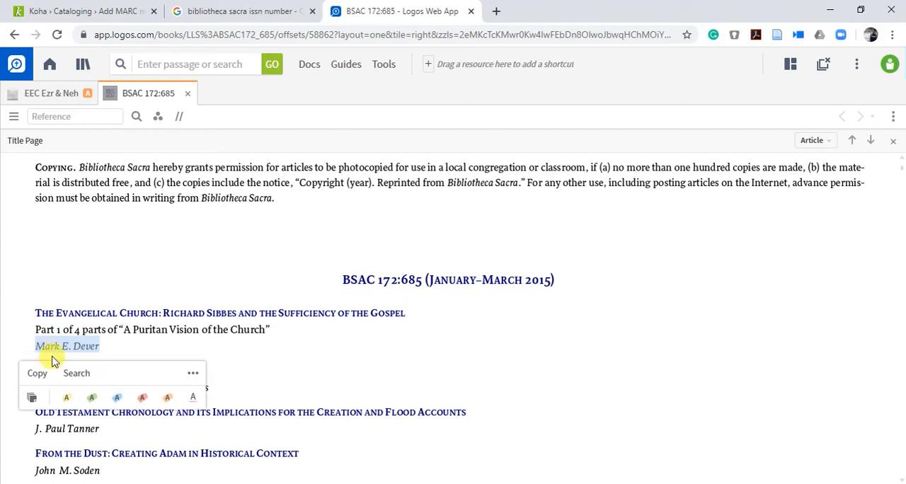
{"action": "left_click", "coordinate": [37, 373]}
{"action": "left_click", "coordinate": [96, 10]}
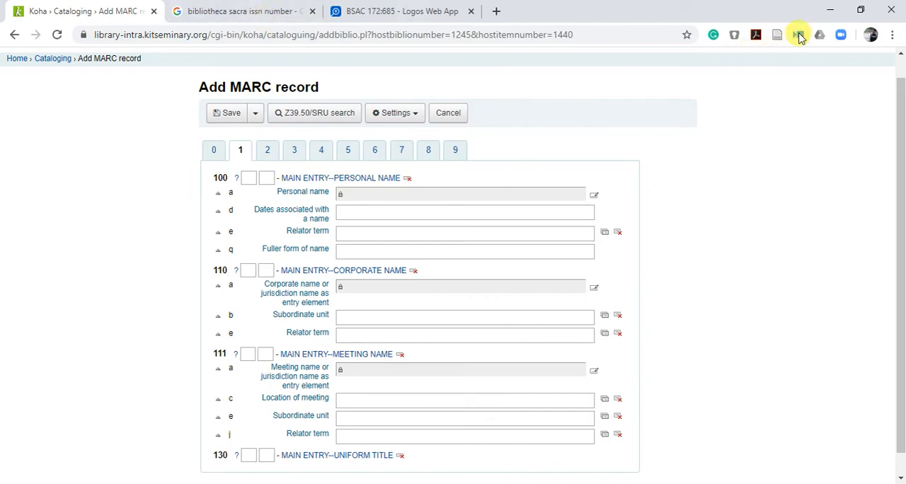
{"action": "left_click", "coordinate": [830, 10]}
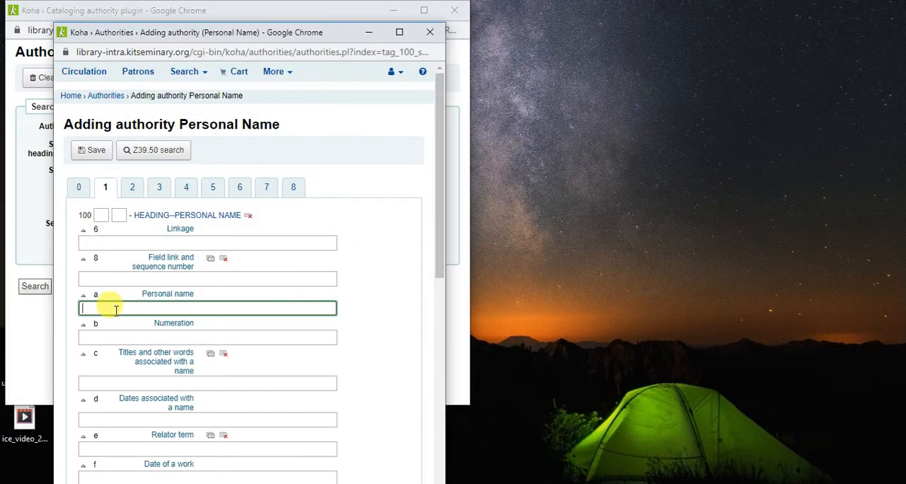
{"action": "left_click_drag", "start_coordinate": [136, 308], "coordinate": [115, 309]}
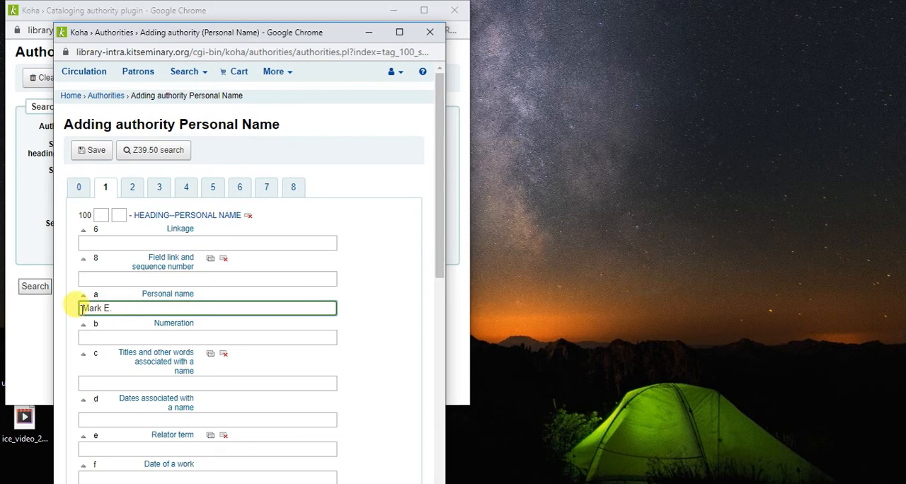
Step: Set the authority's field 040 original cataloging agency to OSt, save the authority and return to the MARC record
{"action": "left_click", "coordinate": [92, 151]}
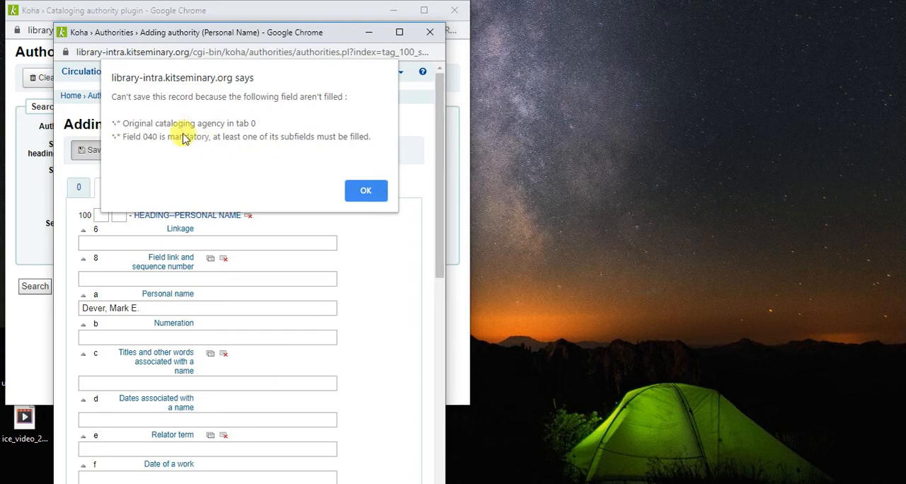
{"action": "left_click", "coordinate": [365, 190]}
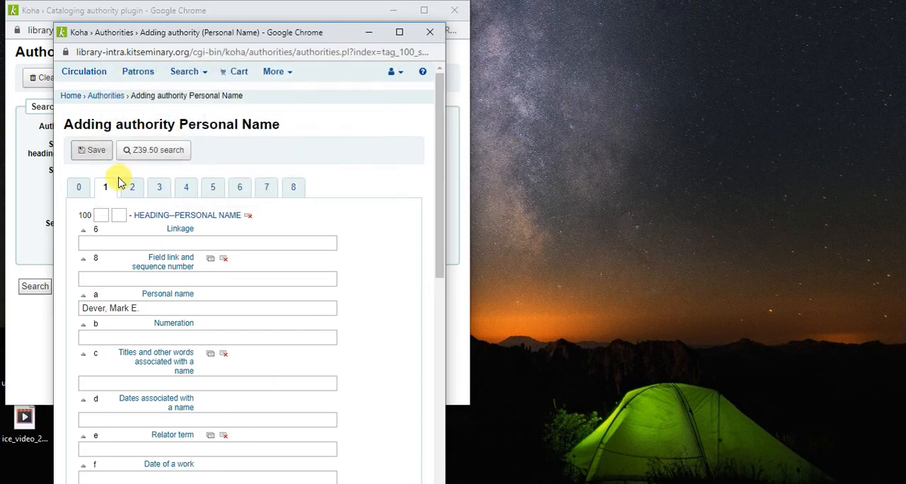
{"action": "left_click", "coordinate": [80, 190]}
{"action": "scroll", "coordinate": [241, 382], "scroll_direction": "down", "scroll_amount": 5}
{"action": "left_click", "coordinate": [229, 338]}
{"action": "type", "text": "OSt"}
{"action": "scroll", "coordinate": [229, 338], "scroll_direction": "up", "scroll_amount": 5}
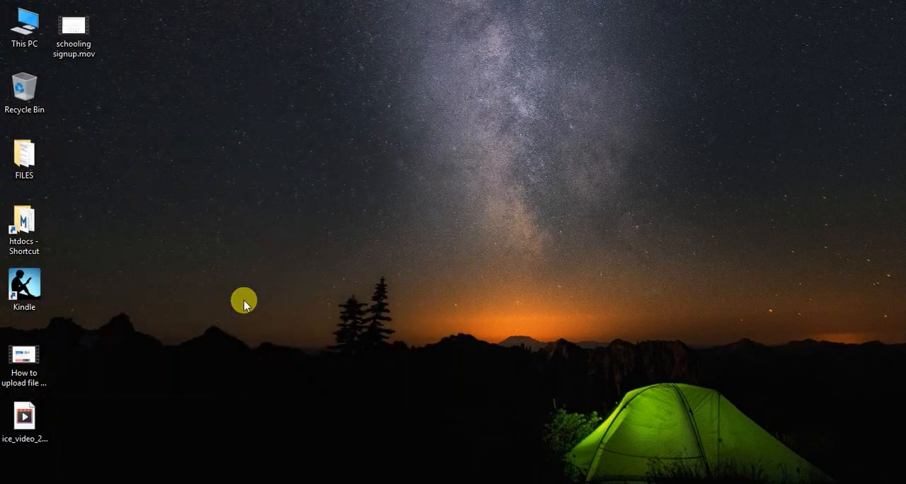
{"action": "left_click", "coordinate": [287, 483]}
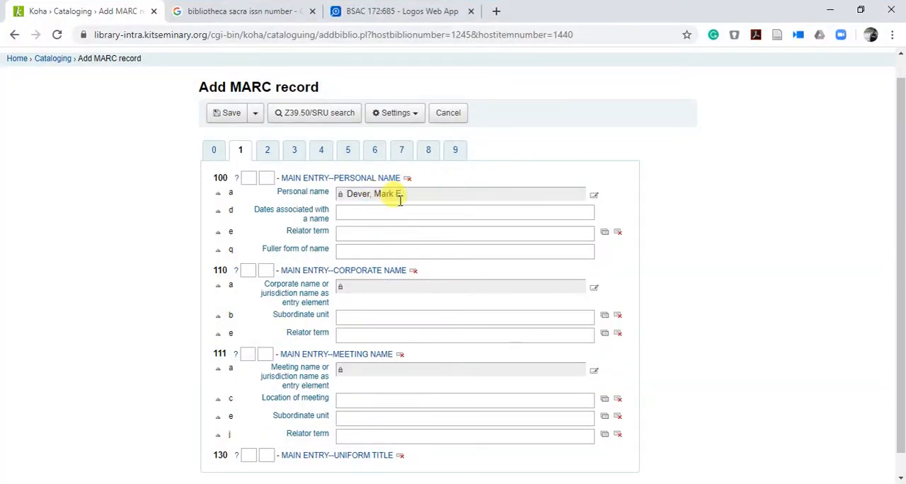
Step: Copy the first article's title, "The Evangelical Church: Richard Sibbes and the Sufficiency of the Gospel", from Logos into the record's field 245 title
{"action": "left_click", "coordinate": [268, 151]}
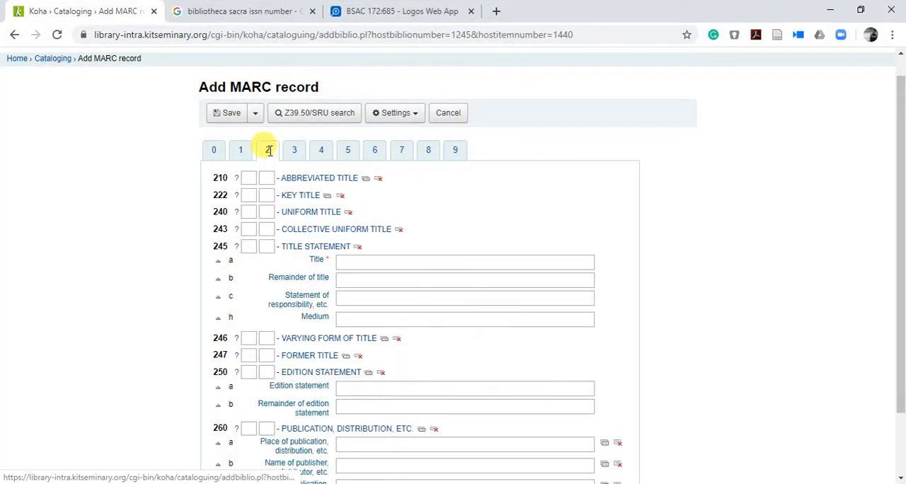
{"action": "left_click", "coordinate": [362, 262]}
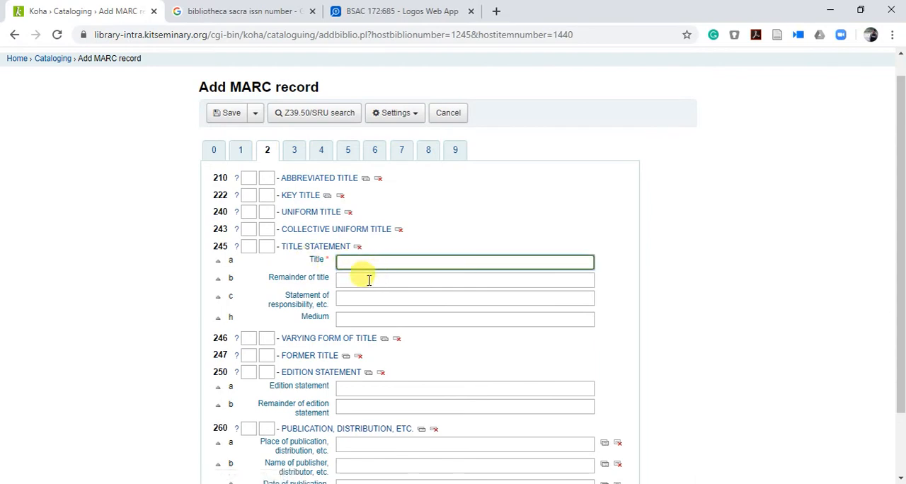
{"action": "left_click", "coordinate": [454, 9]}
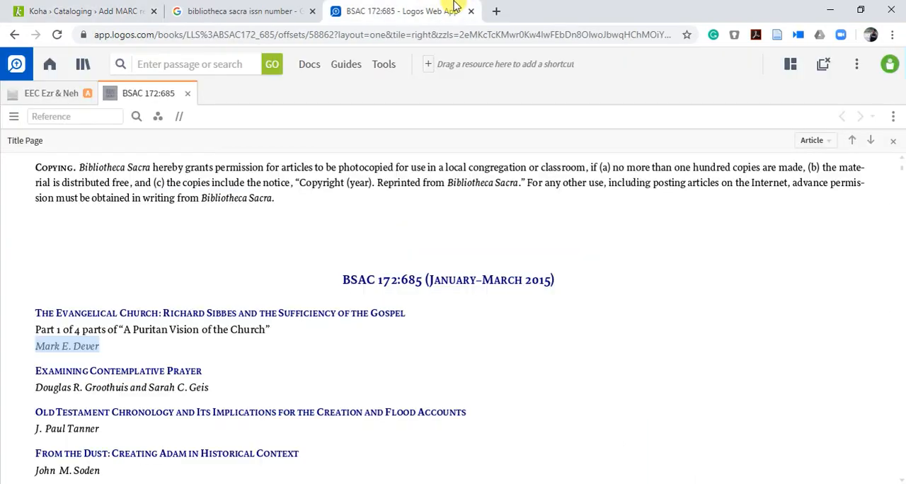
{"action": "triple_click", "coordinate": [401, 316]}
{"action": "right_click", "coordinate": [224, 313]}
{"action": "left_click", "coordinate": [211, 332]}
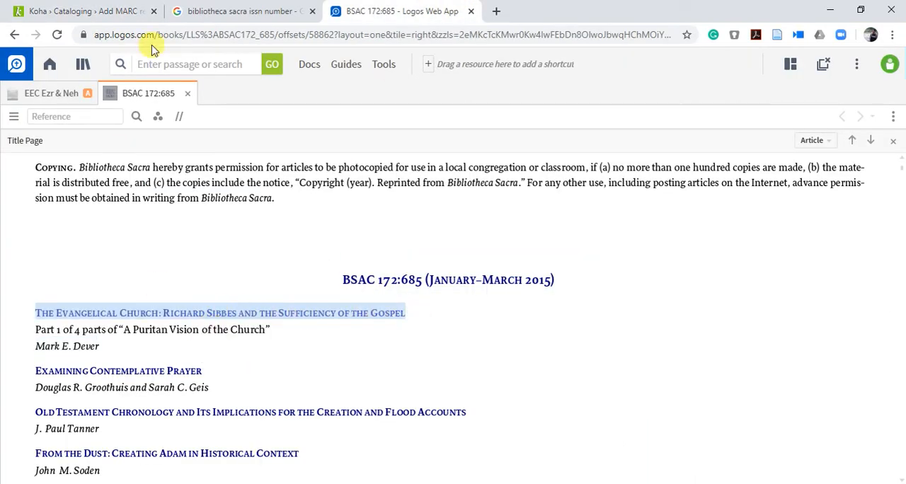
{"action": "left_click", "coordinate": [99, 8]}
{"action": "key", "text": "ctrl+v"}
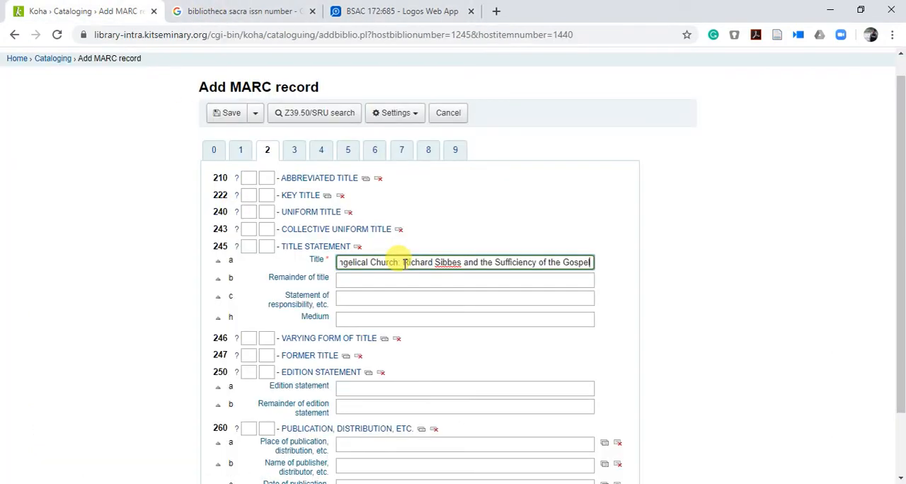
Step: Copy the subtitle "Part 1 of 4 parts of “A Puritan Vision of the Church”" from Logos into field 245 remainder of title
{"action": "left_click", "coordinate": [375, 10]}
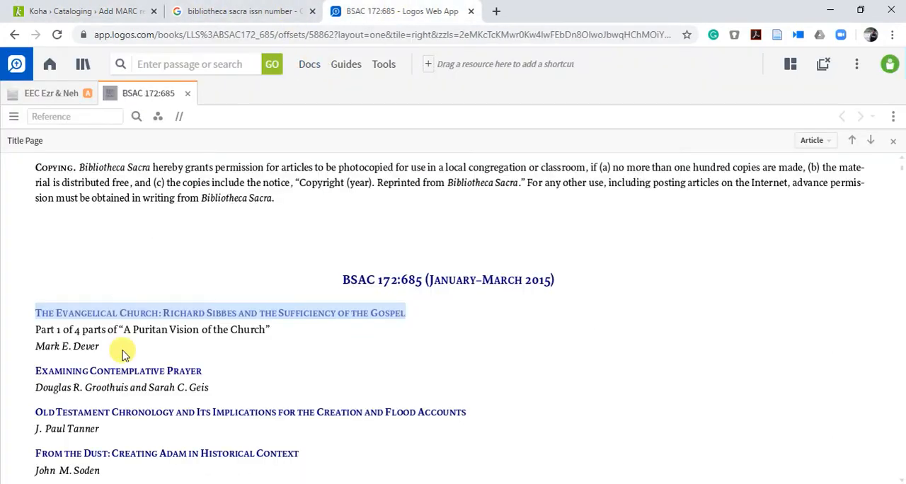
{"action": "left_click_drag", "start_coordinate": [274, 332], "coordinate": [44, 331]}
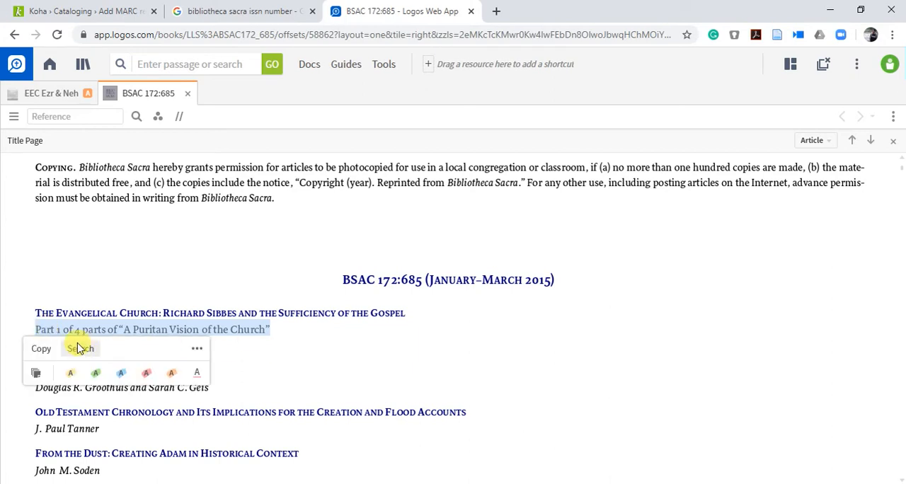
{"action": "left_click", "coordinate": [41, 348]}
{"action": "left_click", "coordinate": [85, 8]}
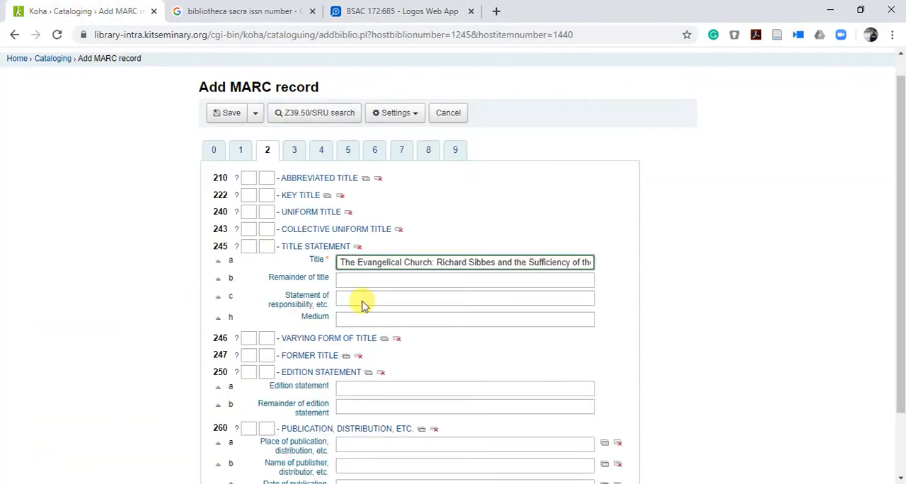
{"action": "left_click", "coordinate": [403, 281]}
{"action": "key", "text": "ctrl+v"}
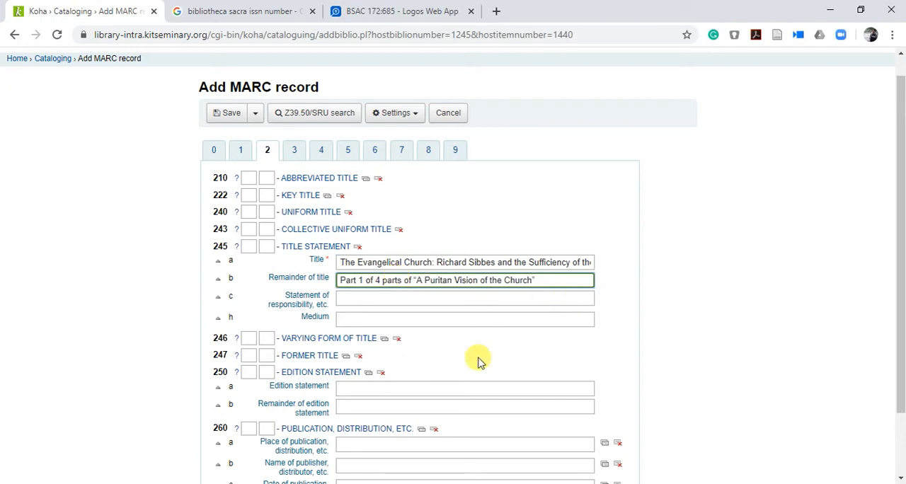
{"action": "left_click", "coordinate": [297, 149]}
{"action": "left_click", "coordinate": [372, 219]}
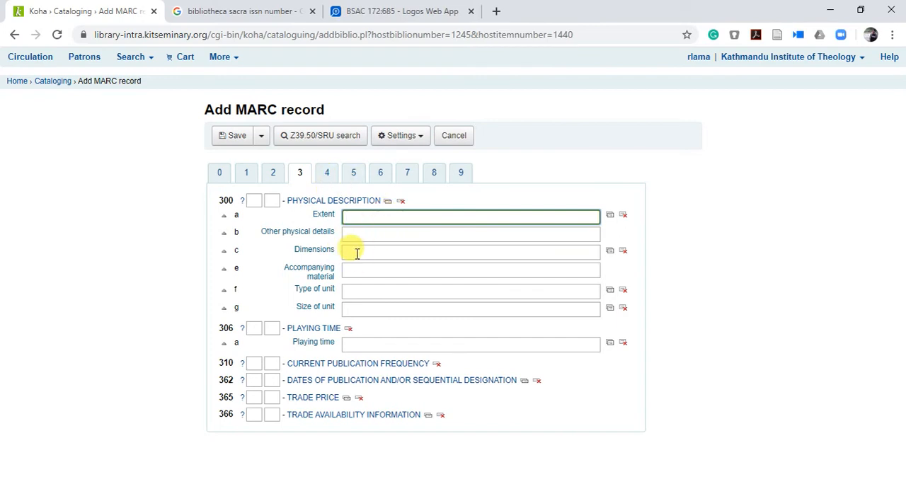
{"action": "left_click", "coordinate": [327, 173]}
{"action": "left_click", "coordinate": [358, 175]}
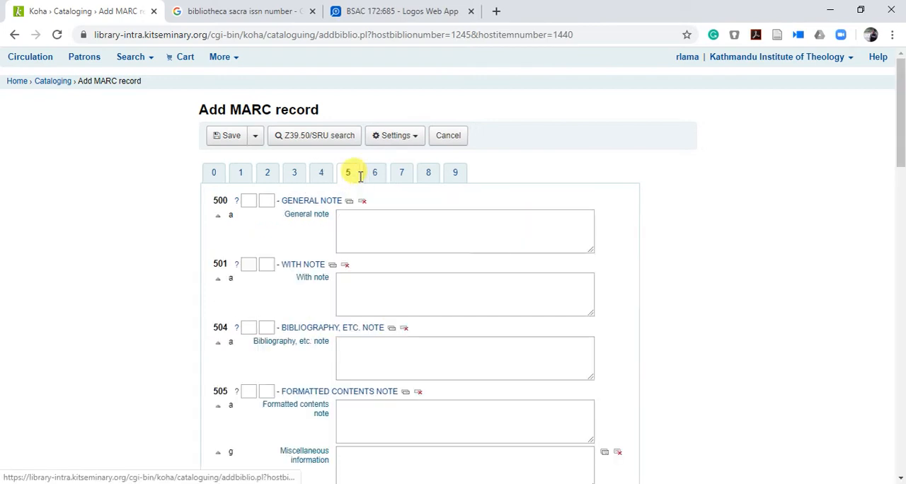
{"action": "left_click", "coordinate": [323, 177]}
{"action": "left_click", "coordinate": [375, 177]}
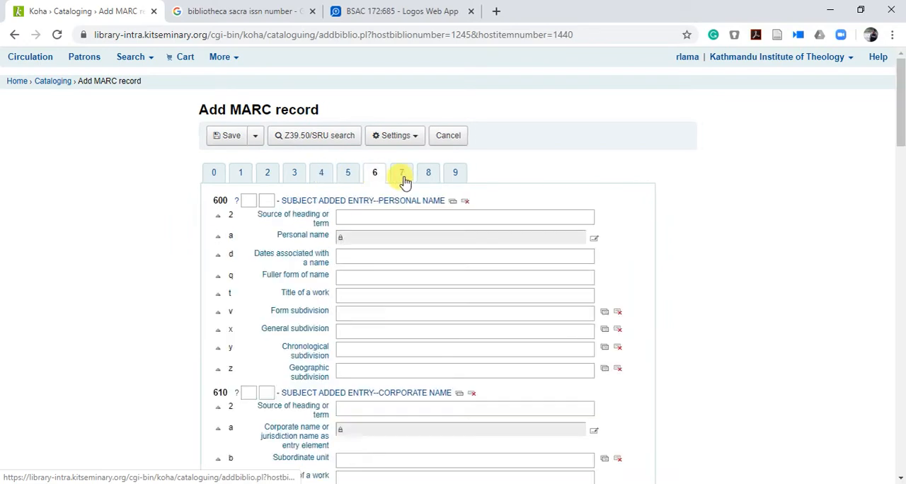
{"action": "left_click", "coordinate": [323, 180]}
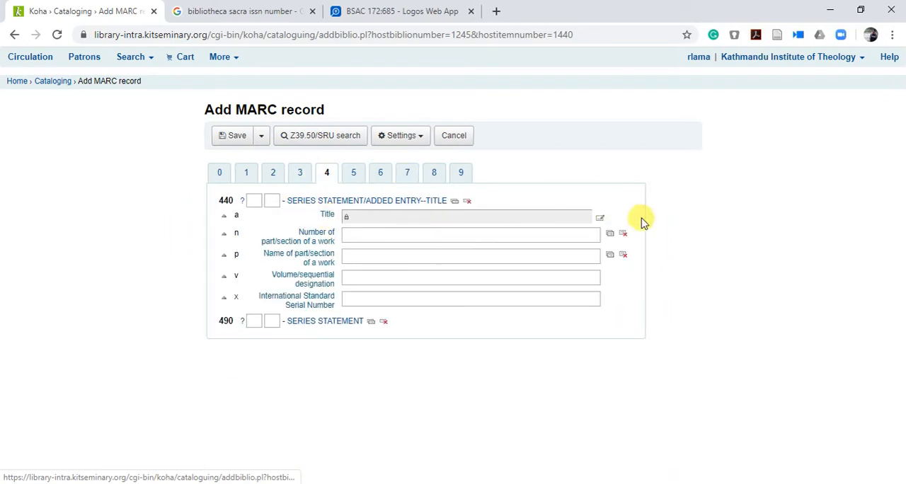
{"action": "left_click", "coordinate": [599, 218]}
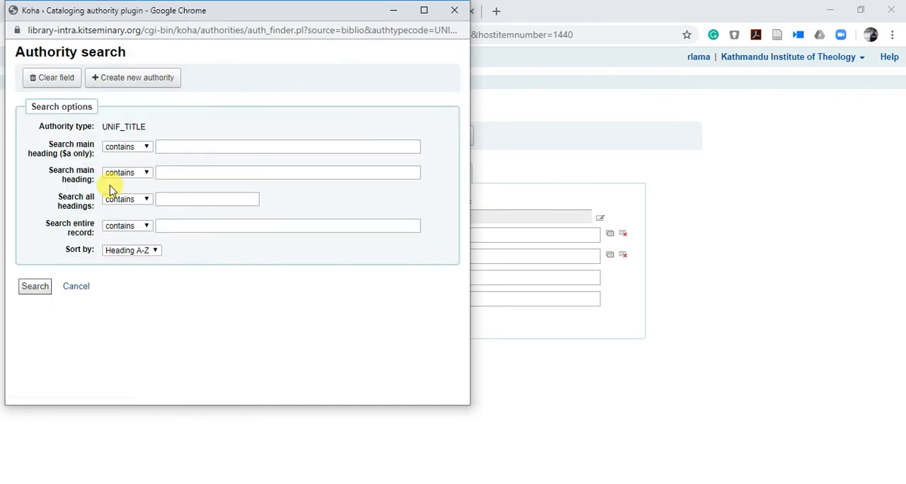
{"action": "left_click", "coordinate": [117, 85]}
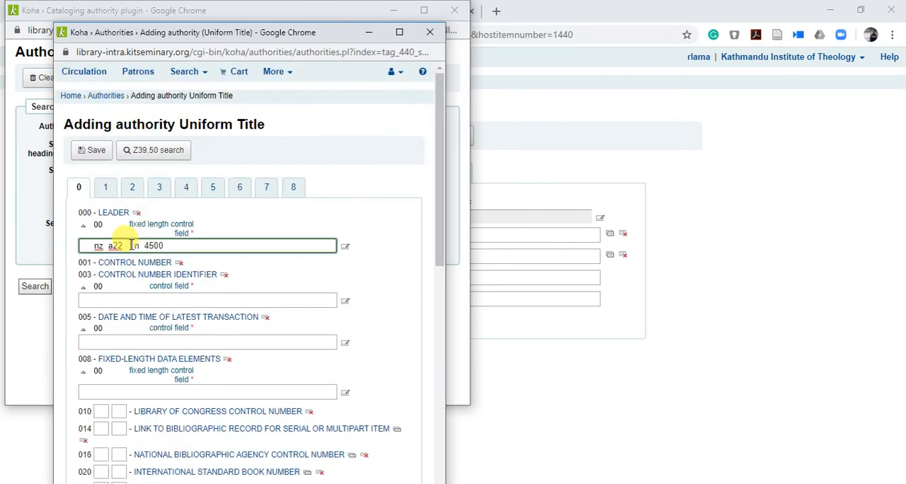
{"action": "scroll", "coordinate": [130, 247], "scroll_direction": "down", "scroll_amount": 5}
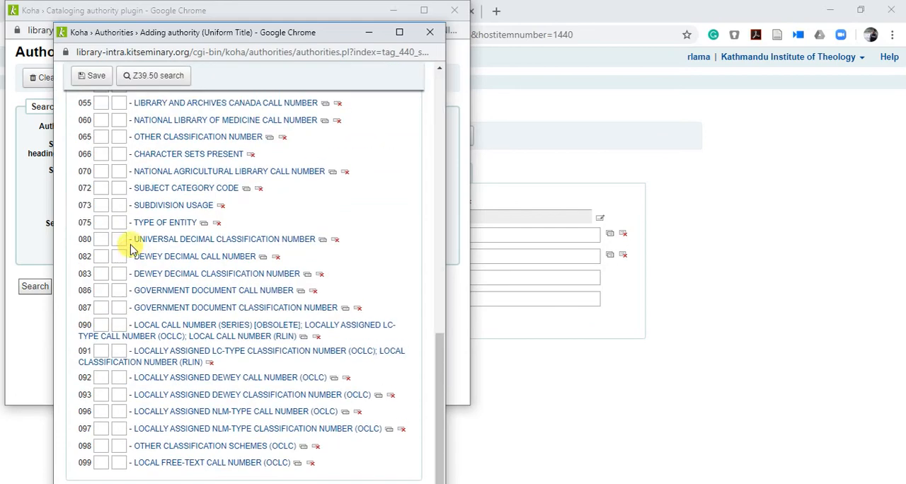
{"action": "scroll", "coordinate": [132, 249], "scroll_direction": "up", "scroll_amount": 9}
{"action": "left_click", "coordinate": [188, 188]}
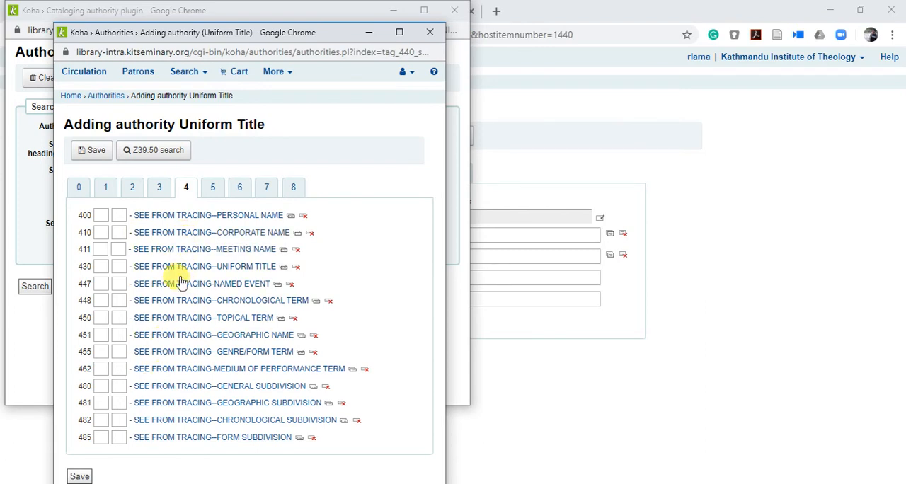
{"action": "left_click", "coordinate": [430, 34]}
{"action": "left_click", "coordinate": [461, 11]}
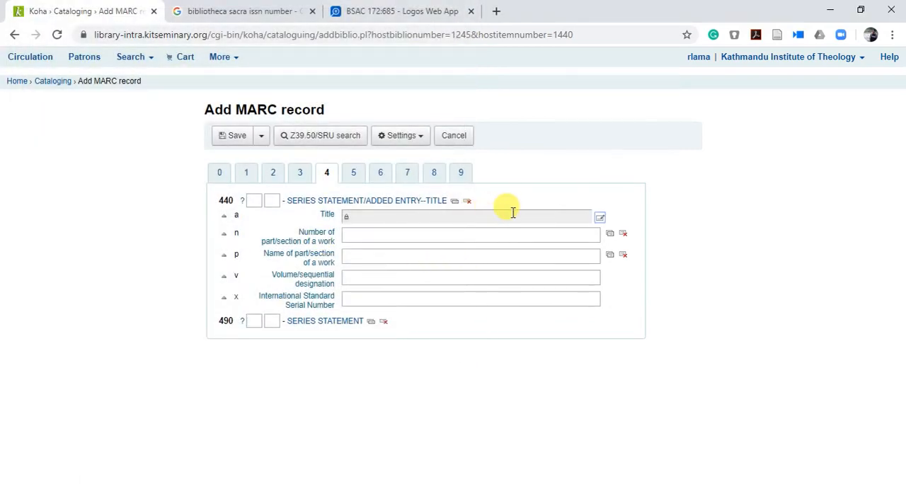
{"action": "left_click", "coordinate": [354, 174]}
{"action": "left_click", "coordinate": [386, 175]}
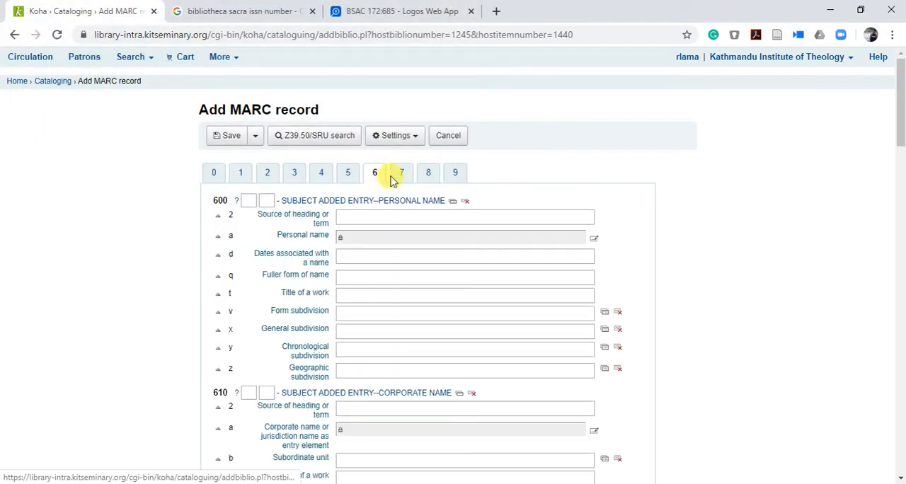
{"action": "left_click", "coordinate": [319, 178]}
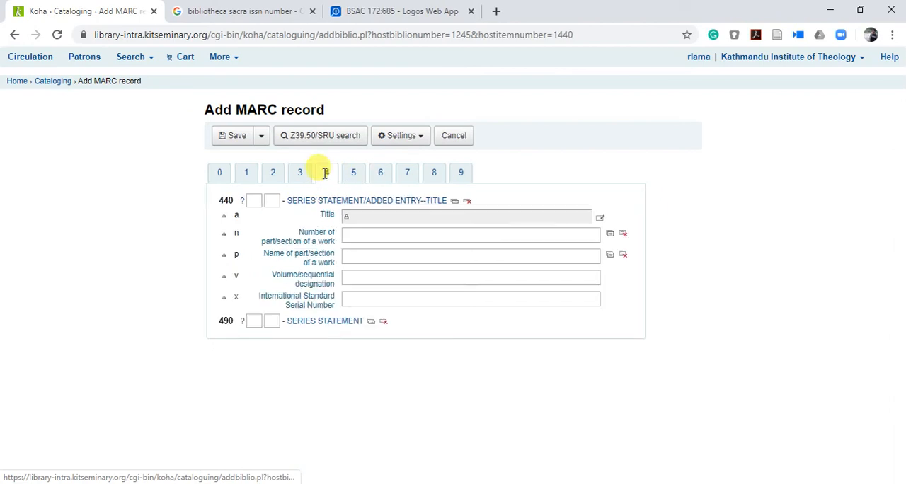
{"action": "left_click", "coordinate": [357, 177]}
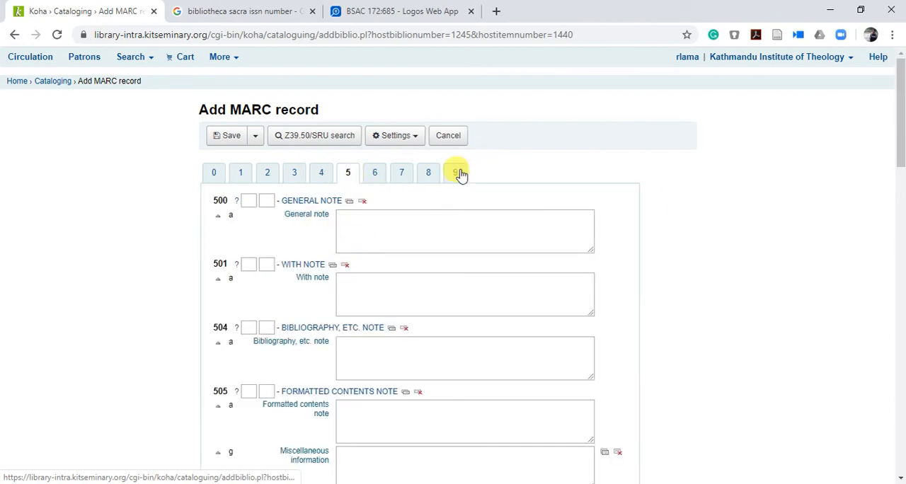
Step: Set the Koha item type in field 942 to Journal/periodical and try to save the record
{"action": "left_click", "coordinate": [458, 173]}
{"action": "left_click", "coordinate": [566, 249]}
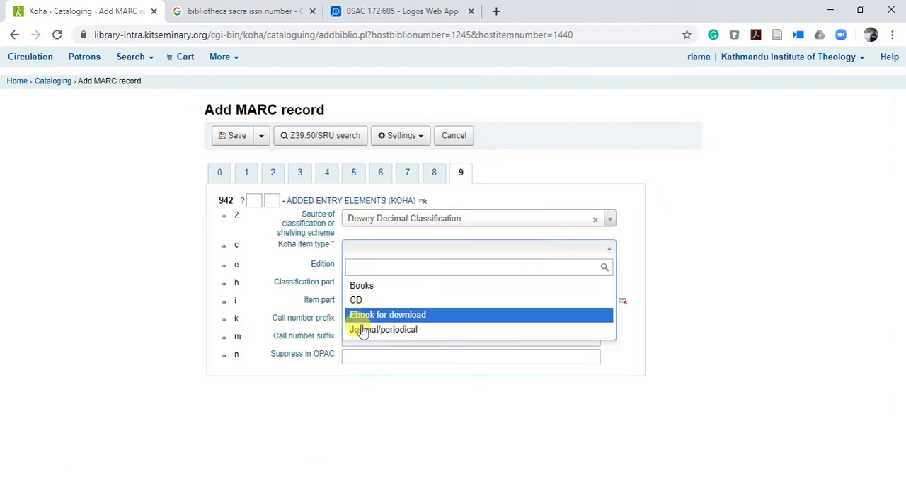
{"action": "left_click", "coordinate": [386, 330]}
{"action": "left_click", "coordinate": [235, 137]}
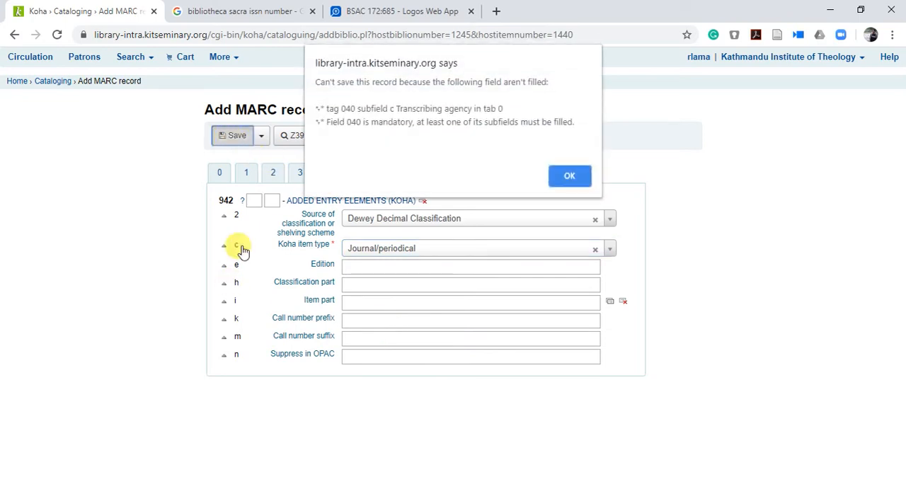
{"action": "left_click", "coordinate": [560, 177]}
Step: Set the field 040 transcribing agency to KIT and save the article's record
{"action": "left_click", "coordinate": [223, 179]}
{"action": "scroll", "coordinate": [349, 322], "scroll_direction": "down", "scroll_amount": 5}
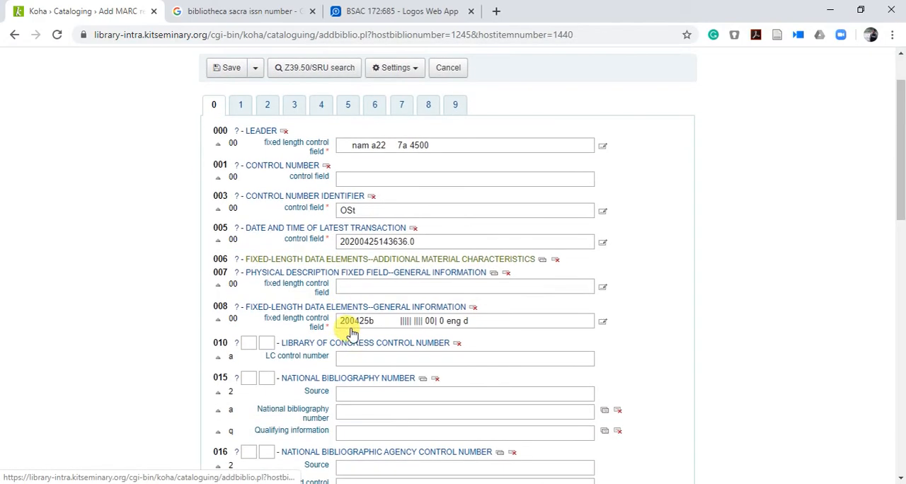
{"action": "scroll", "coordinate": [352, 328], "scroll_direction": "down", "scroll_amount": 3}
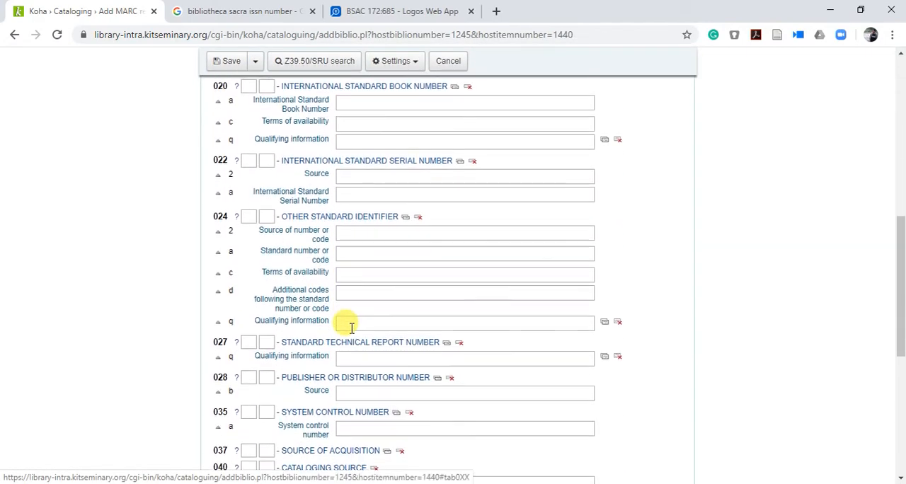
{"action": "scroll", "coordinate": [352, 327], "scroll_direction": "up", "scroll_amount": 7}
{"action": "scroll", "coordinate": [351, 327], "scroll_direction": "down", "scroll_amount": 2}
{"action": "scroll", "coordinate": [351, 327], "scroll_direction": "down", "scroll_amount": 5}
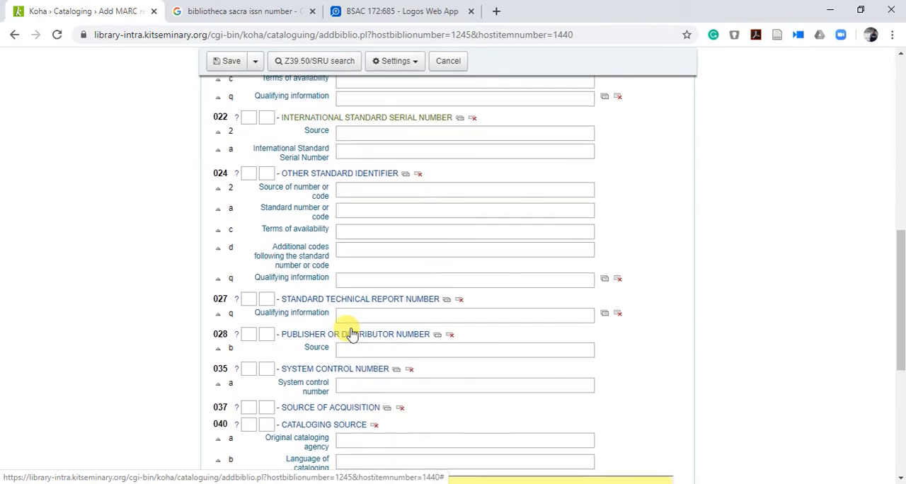
{"action": "scroll", "coordinate": [351, 327], "scroll_direction": "up", "scroll_amount": 8}
{"action": "left_click", "coordinate": [393, 215]}
{"action": "key", "text": "Tab"}
{"action": "key", "text": "Tab"}
{"action": "key", "text": "Tab"}
{"action": "key", "text": "Tab"}
{"action": "key", "text": "Tab"}
{"action": "key", "text": "Tab"}
{"action": "key", "text": "Tab"}
{"action": "key", "text": "Tab"}
{"action": "key", "text": "Tab"}
{"action": "key", "text": "Tab"}
{"action": "key", "text": "Tab"}
{"action": "key", "text": "Tab"}
{"action": "key", "text": "Tab"}
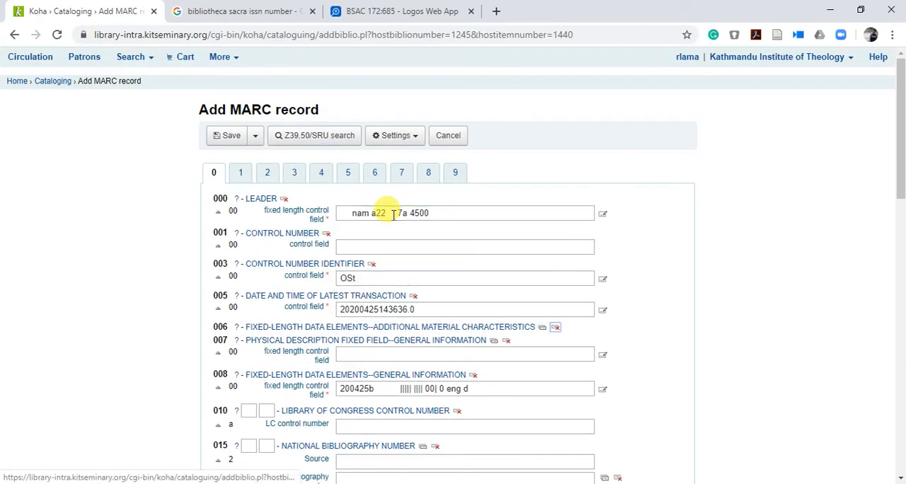
{"action": "key", "text": "Tab"}
{"action": "key", "text": "Tab"}
{"action": "key", "text": "Tab"}
{"action": "key", "text": "Tab"}
{"action": "key", "text": "Tab"}
{"action": "key", "text": "Tab"}
{"action": "key", "text": "Tab"}
{"action": "key", "text": "Tab"}
{"action": "key", "text": "Tab"}
{"action": "key", "text": "Tab"}
{"action": "key", "text": "Tab"}
{"action": "key", "text": "Tab"}
{"action": "key", "text": "Tab"}
{"action": "key", "text": "Tab"}
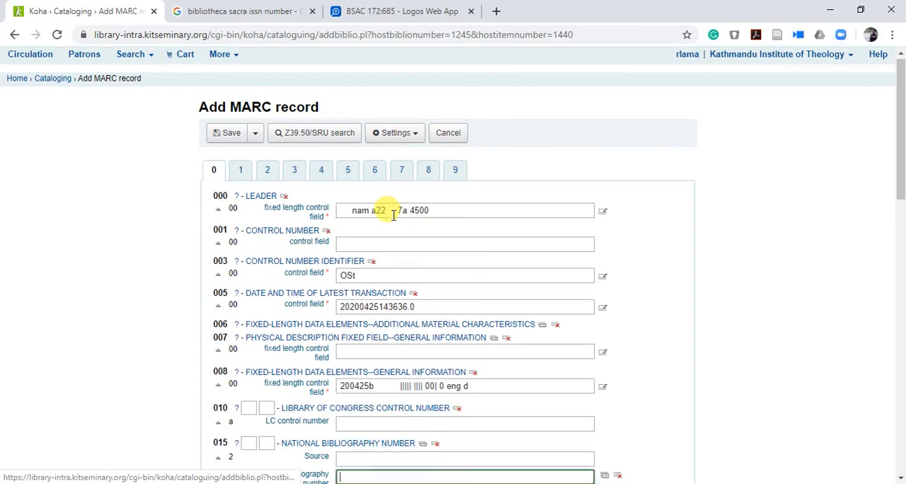
{"action": "key", "text": "Tab"}
{"action": "key", "text": "Tab"}
{"action": "key", "text": "Tab"}
{"action": "key", "text": "Tab"}
{"action": "key", "text": "Tab"}
{"action": "key", "text": "Tab"}
{"action": "key", "text": "Tab"}
{"action": "key", "text": "Tab"}
{"action": "key", "text": "Tab"}
{"action": "key", "text": "Tab"}
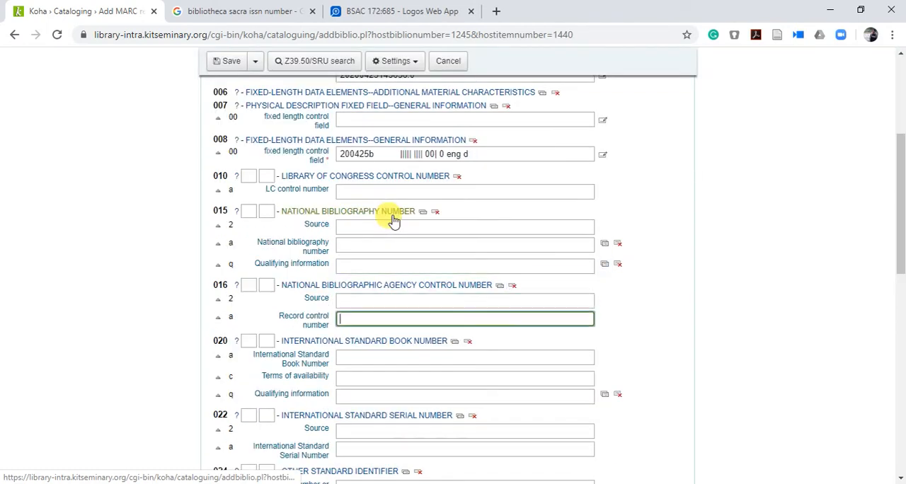
{"action": "key", "text": "Tab"}
{"action": "key", "text": "Tab"}
{"action": "key", "text": "Tab"}
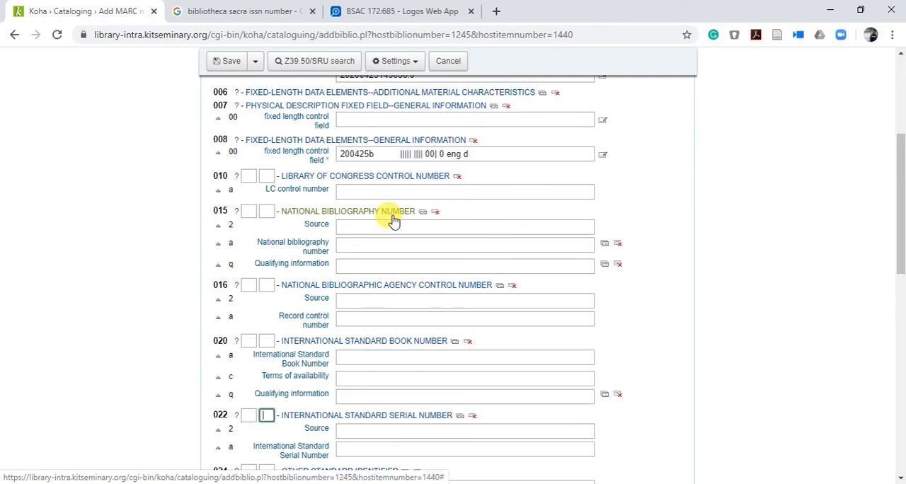
{"action": "key", "text": "Tab"}
{"action": "key", "text": "Tab"}
{"action": "scroll", "coordinate": [392, 219], "scroll_direction": "down", "scroll_amount": 3}
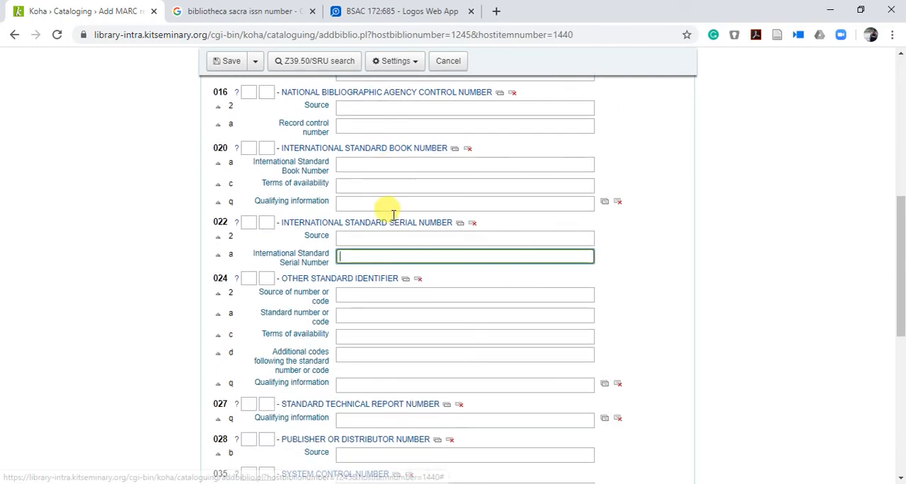
{"action": "scroll", "coordinate": [293, 283], "scroll_direction": "down", "scroll_amount": 2}
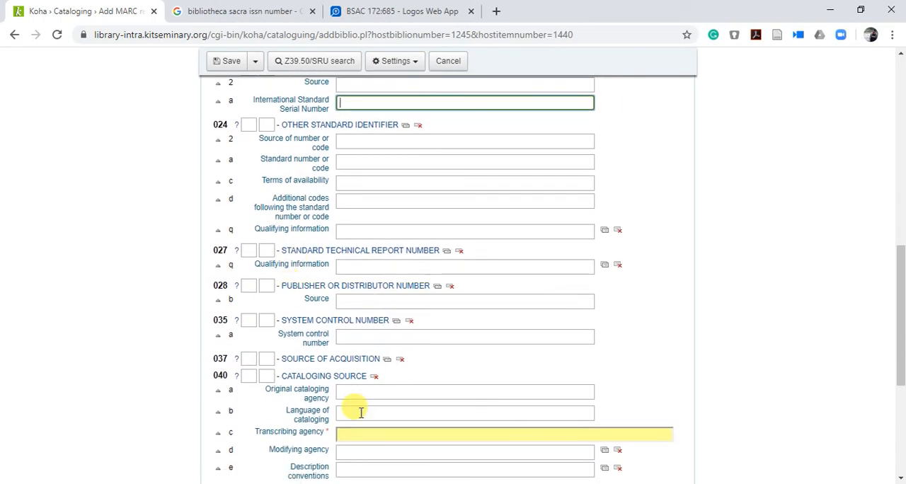
{"action": "left_click", "coordinate": [375, 433]}
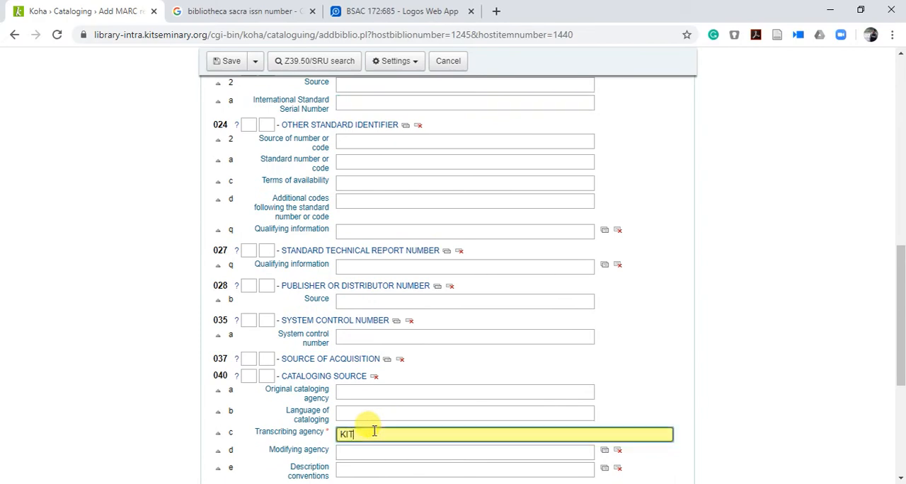
{"action": "type", "text": "KIT"}
{"action": "scroll", "coordinate": [374, 432], "scroll_direction": "up", "scroll_amount": 10}
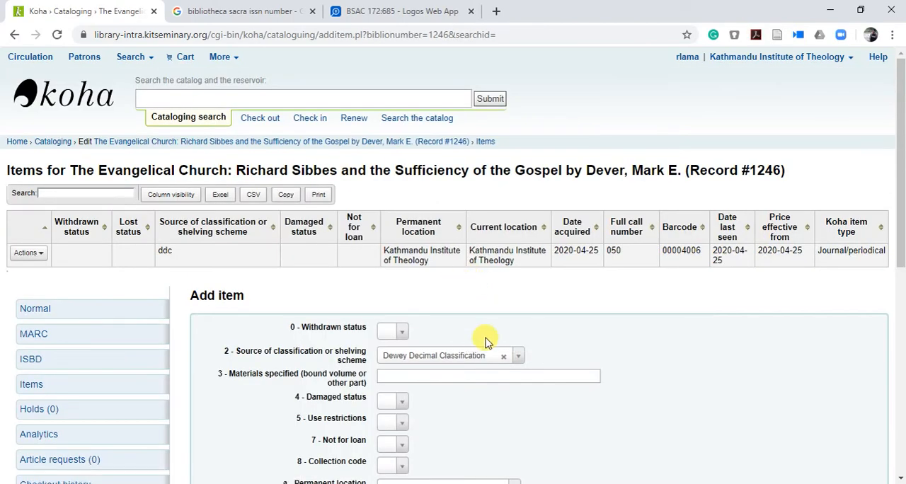
Step: Add a Journal/periodical item with call number 050 to the article's record
{"action": "scroll", "coordinate": [486, 343], "scroll_direction": "down", "scroll_amount": 6}
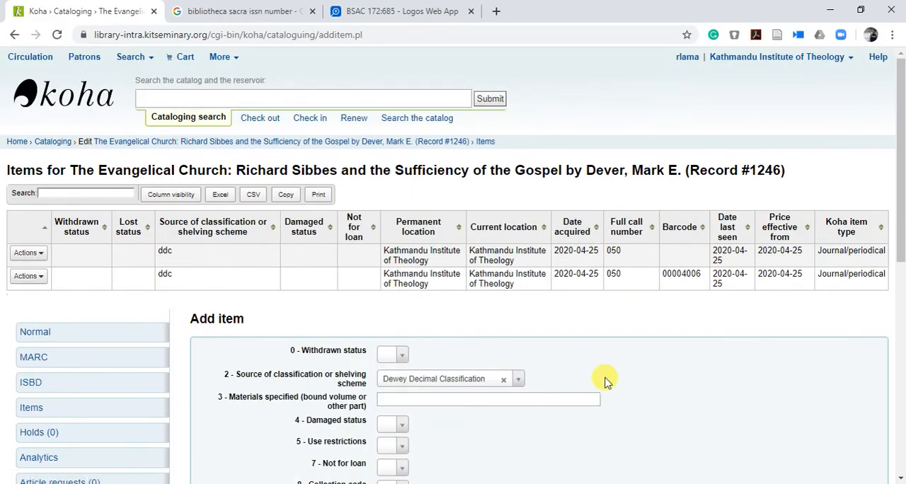
Step: Review the article record's item list and the add-item form below it
{"action": "scroll", "coordinate": [607, 383], "scroll_direction": "down", "scroll_amount": 1}
{"action": "scroll", "coordinate": [680, 340], "scroll_direction": "up", "scroll_amount": 1}
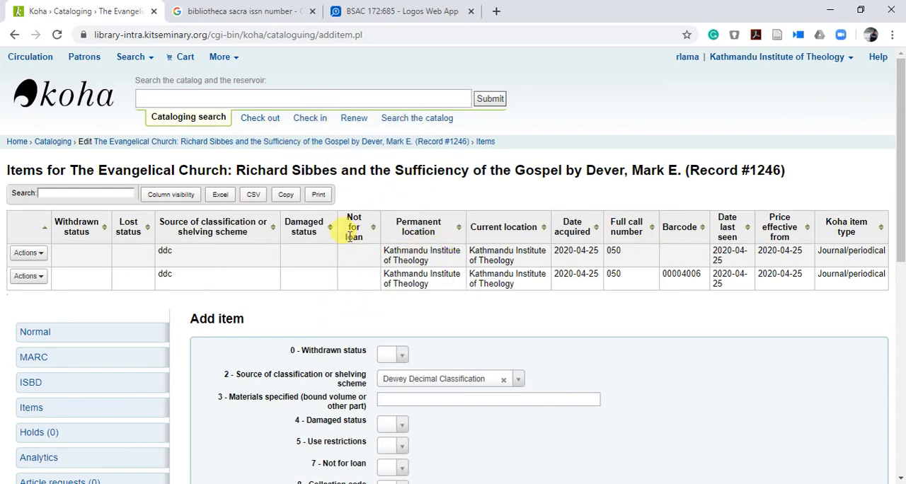
{"action": "scroll", "coordinate": [501, 285], "scroll_direction": "down", "scroll_amount": 7}
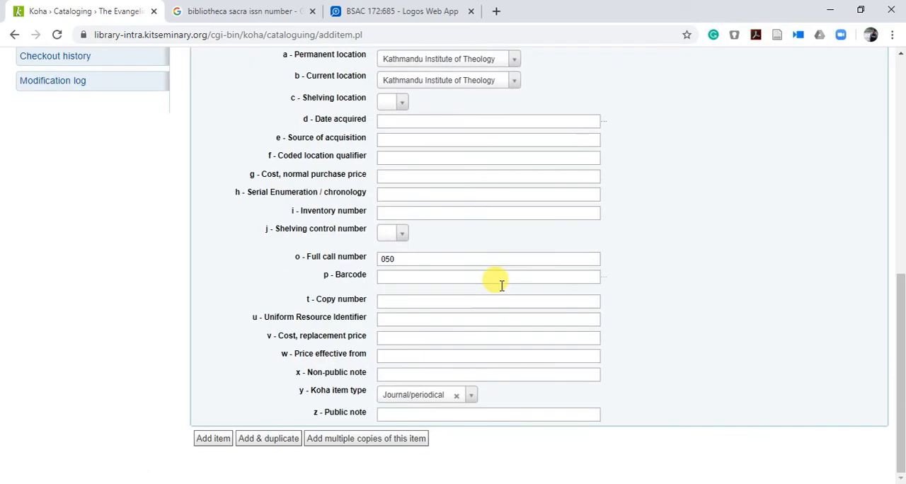
{"action": "scroll", "coordinate": [501, 284], "scroll_direction": "up", "scroll_amount": 7}
{"action": "scroll", "coordinate": [501, 285], "scroll_direction": "down", "scroll_amount": 2}
{"action": "scroll", "coordinate": [501, 285], "scroll_direction": "up", "scroll_amount": 1}
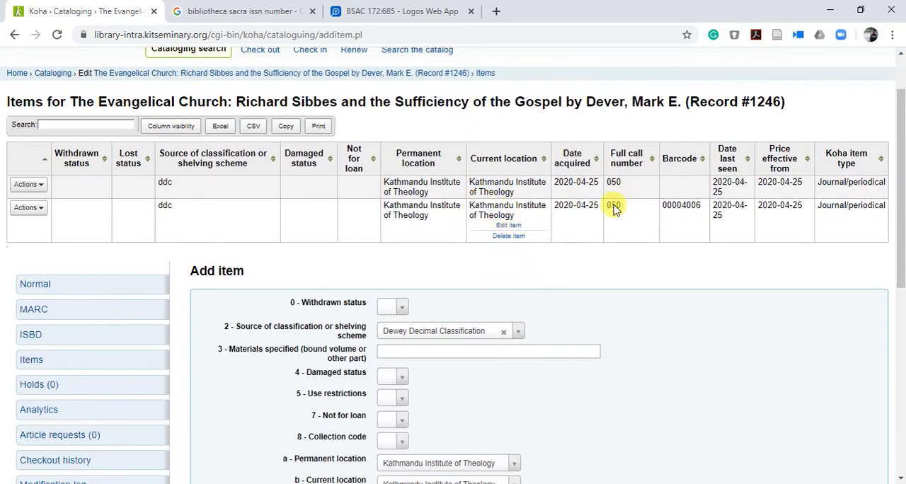
{"action": "scroll", "coordinate": [539, 241], "scroll_direction": "up", "scroll_amount": 1}
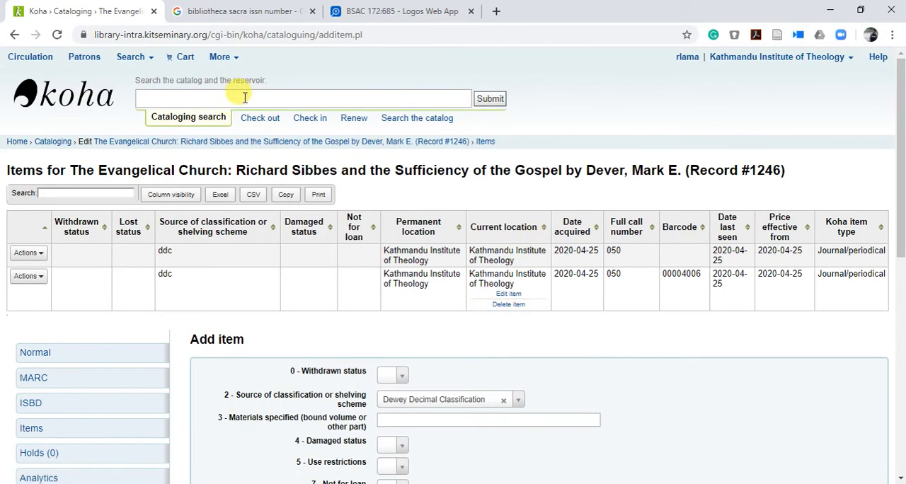
Step: Search cataloging for "Bibliotheca Sacra" and open "The Evangelical Church: Richard Sibbes and the Sufficiency of the Gospel" in normal view
{"action": "left_click", "coordinate": [238, 95]}
{"action": "type", "text": "Bibliotheca Sacra"}
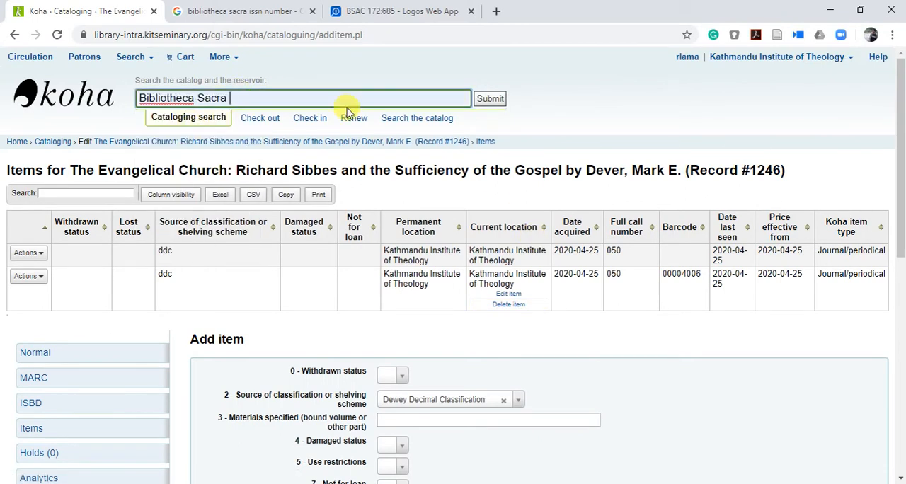
{"action": "left_click", "coordinate": [490, 103]}
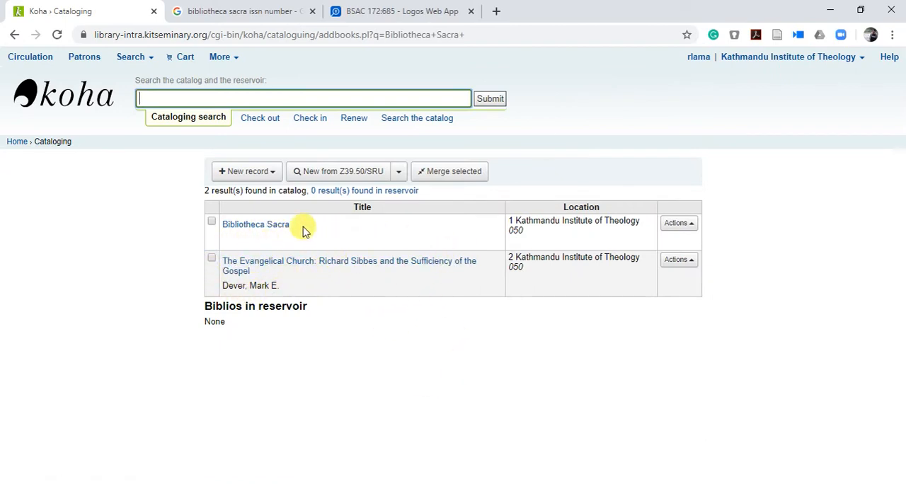
{"action": "left_click", "coordinate": [262, 265]}
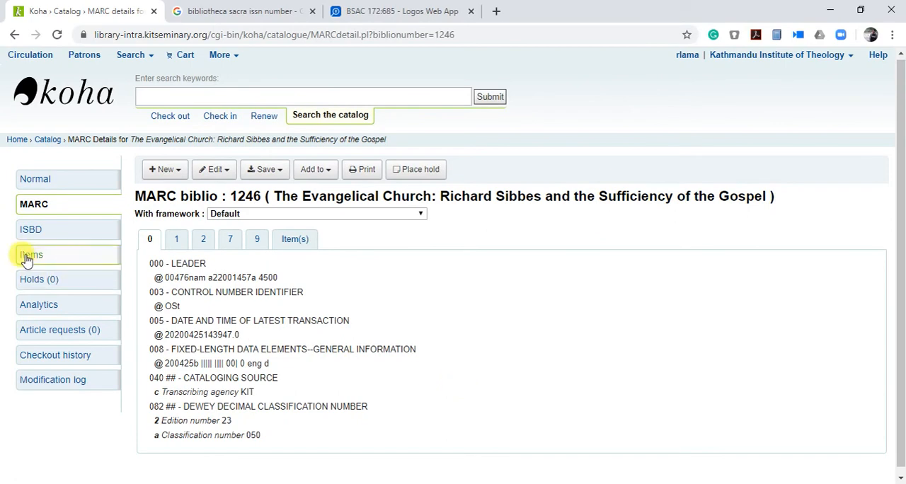
{"action": "left_click", "coordinate": [43, 185]}
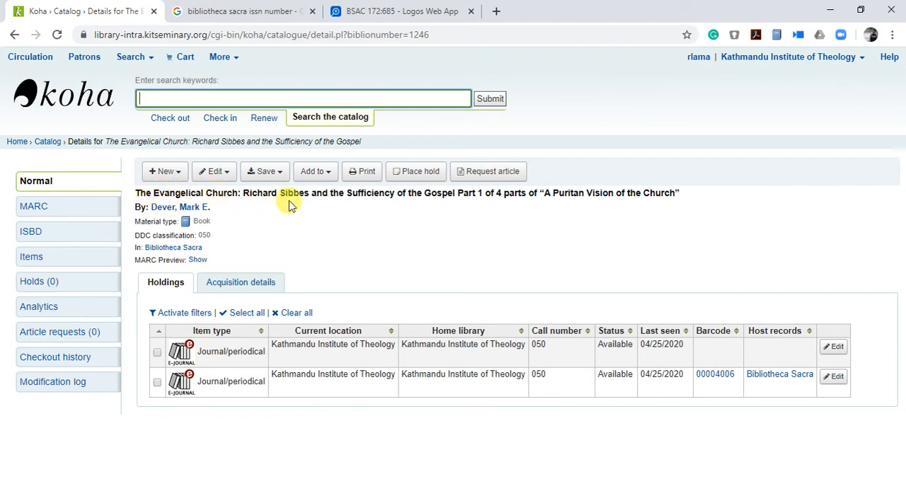
Step: Check the host journal link in the article's bibliographic details
{"action": "left_click", "coordinate": [137, 252]}
{"action": "left_click_drag", "start_coordinate": [151, 250], "coordinate": [232, 252]}
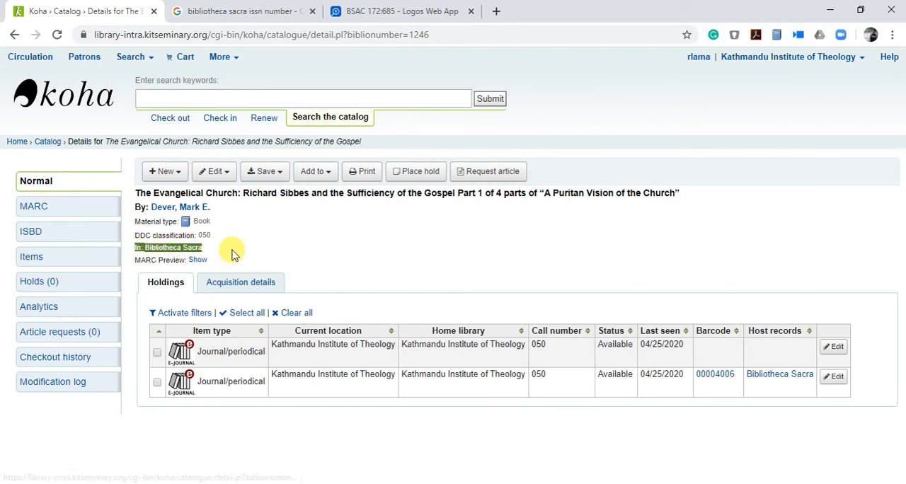
{"action": "left_click", "coordinate": [232, 252]}
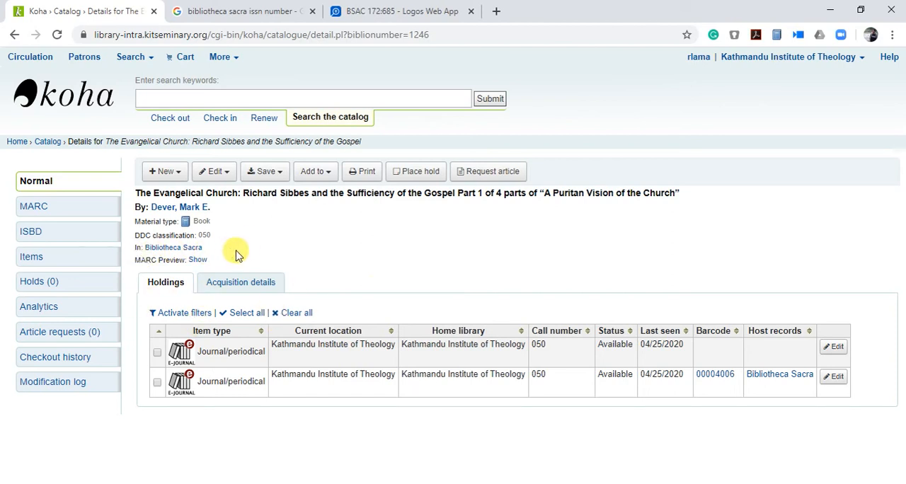
Step: Open the public library catalog at library.kitseminary.org in a new browser tab and search for "Bibliotheca Sacra"
{"action": "left_click", "coordinate": [412, 10]}
{"action": "left_click", "coordinate": [497, 11]}
{"action": "type", "text": "li"}
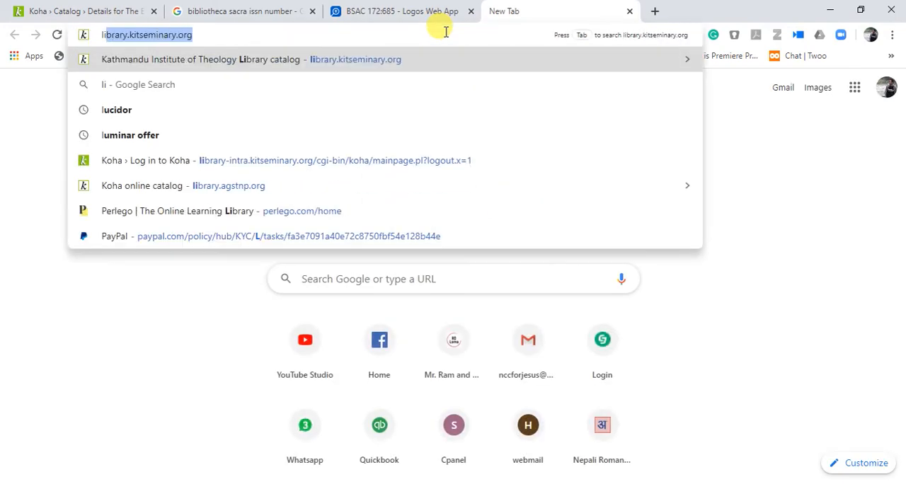
{"action": "key", "text": "Return"}
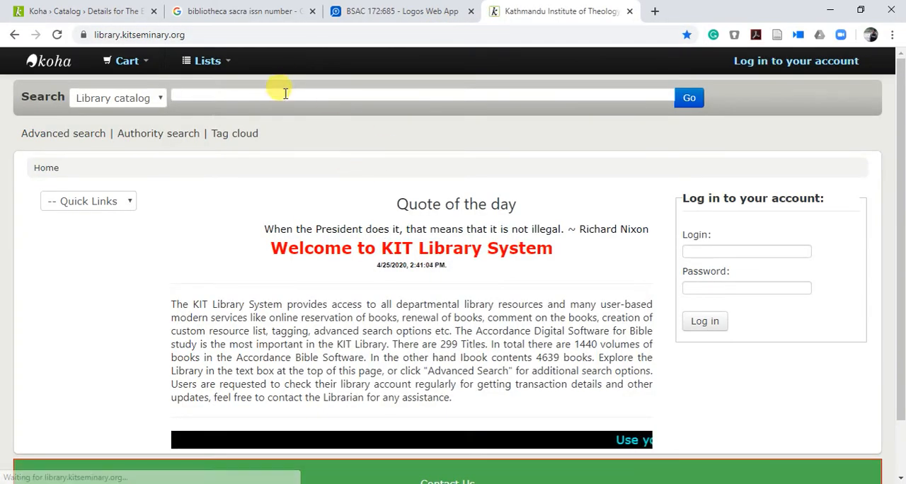
{"action": "left_click", "coordinate": [286, 93]}
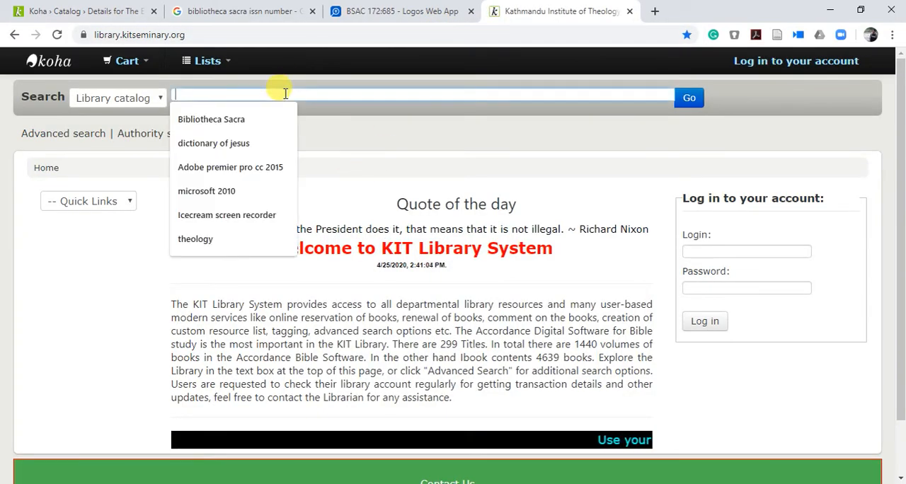
{"action": "left_click", "coordinate": [219, 119]}
{"action": "left_click", "coordinate": [687, 99]}
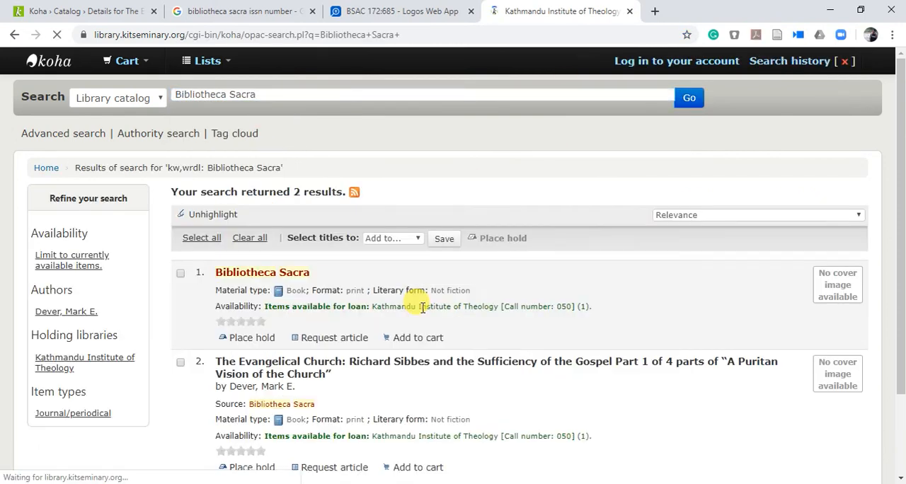
Step: Open the Richard Sibbes article in the public catalog and examine its host journal link and holdings
{"action": "scroll", "coordinate": [423, 308], "scroll_direction": "down", "scroll_amount": 2}
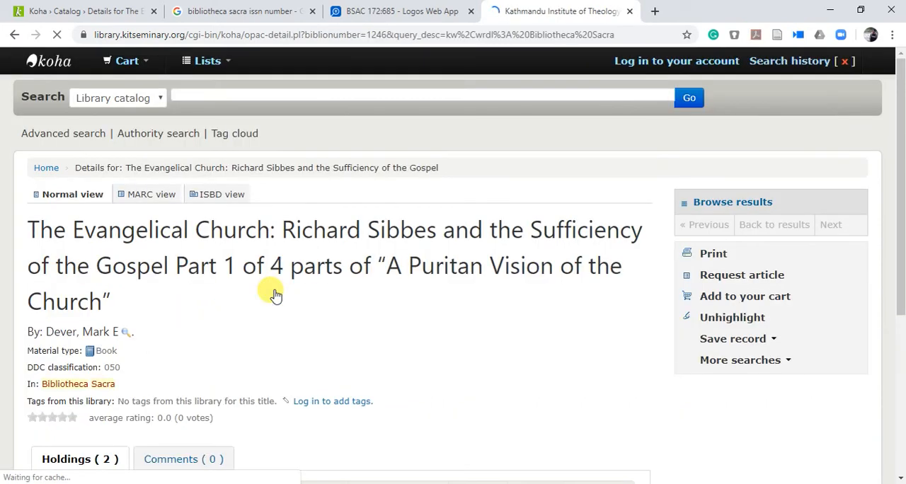
{"action": "scroll", "coordinate": [394, 322], "scroll_direction": "down", "scroll_amount": 1}
{"action": "scroll", "coordinate": [327, 360], "scroll_direction": "up", "scroll_amount": 1}
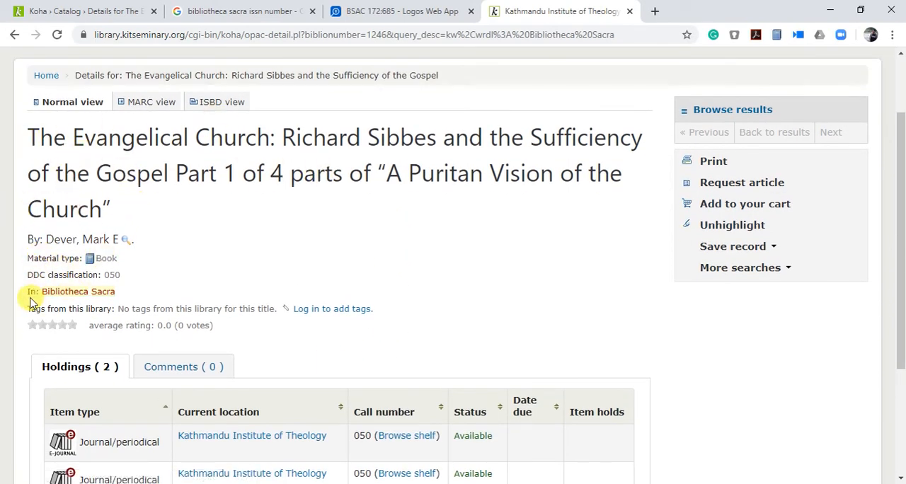
{"action": "left_click_drag", "start_coordinate": [28, 301], "coordinate": [139, 298]}
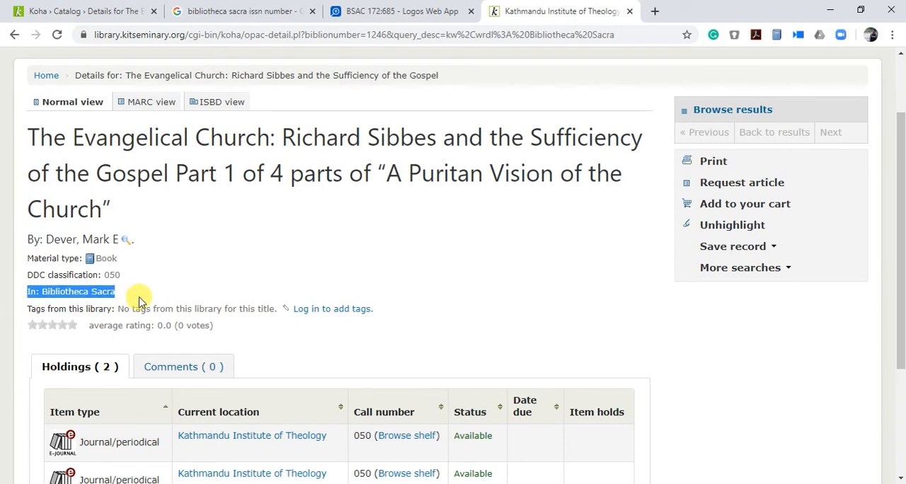
{"action": "left_click", "coordinate": [211, 270]}
{"action": "scroll", "coordinate": [262, 396], "scroll_direction": "down", "scroll_amount": 1}
{"action": "scroll", "coordinate": [259, 399], "scroll_direction": "up", "scroll_amount": 1}
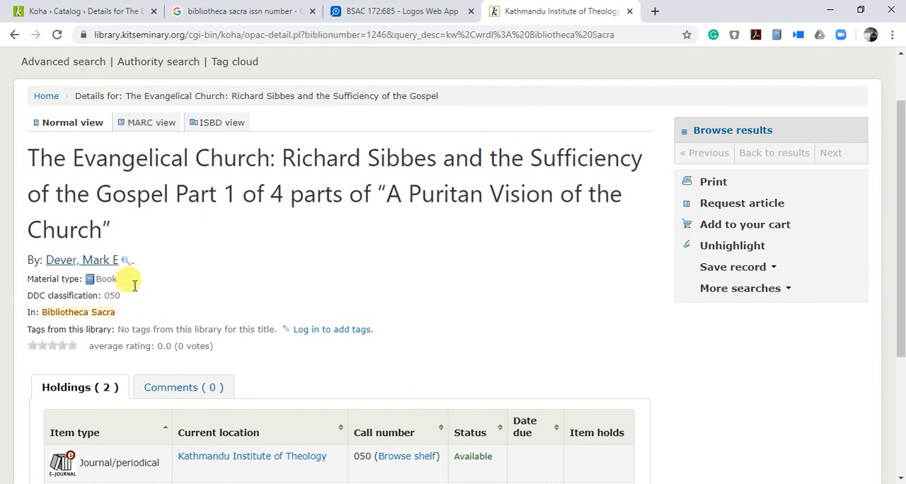
{"action": "scroll", "coordinate": [261, 300], "scroll_direction": "up", "scroll_amount": 1}
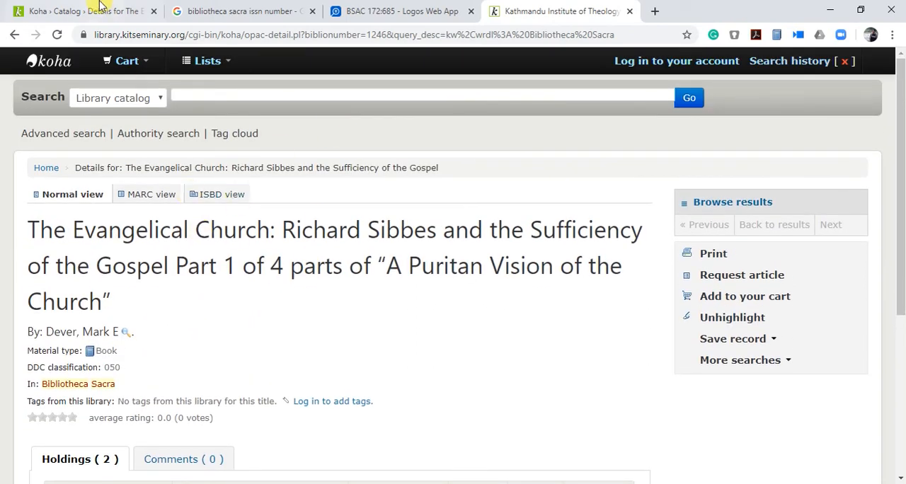
Step: Return to the Koha staff interface and search the catalog for "Bibliotheca Sacra"
{"action": "left_click", "coordinate": [36, 10]}
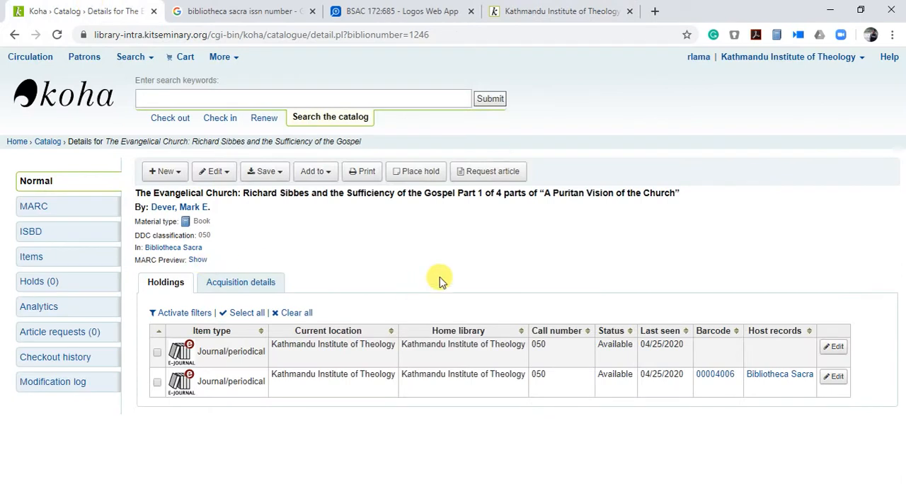
{"action": "left_click", "coordinate": [243, 100]}
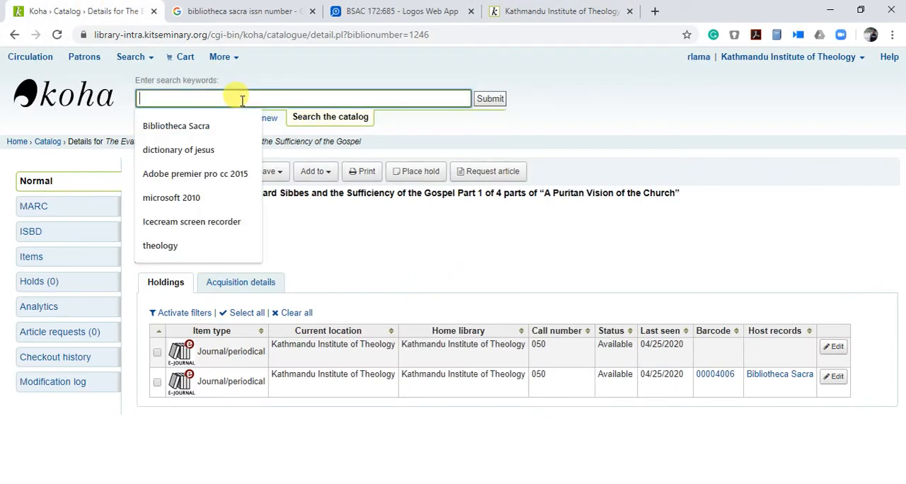
{"action": "left_click", "coordinate": [182, 126]}
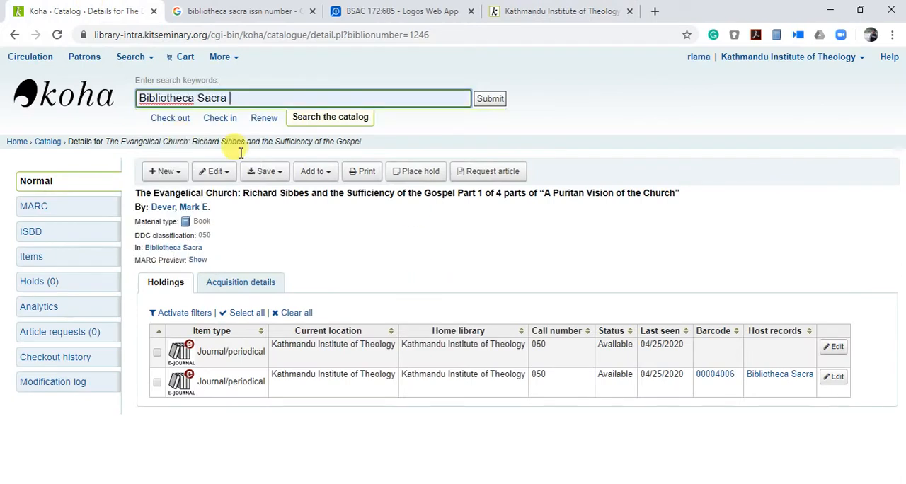
{"action": "left_click", "coordinate": [490, 99]}
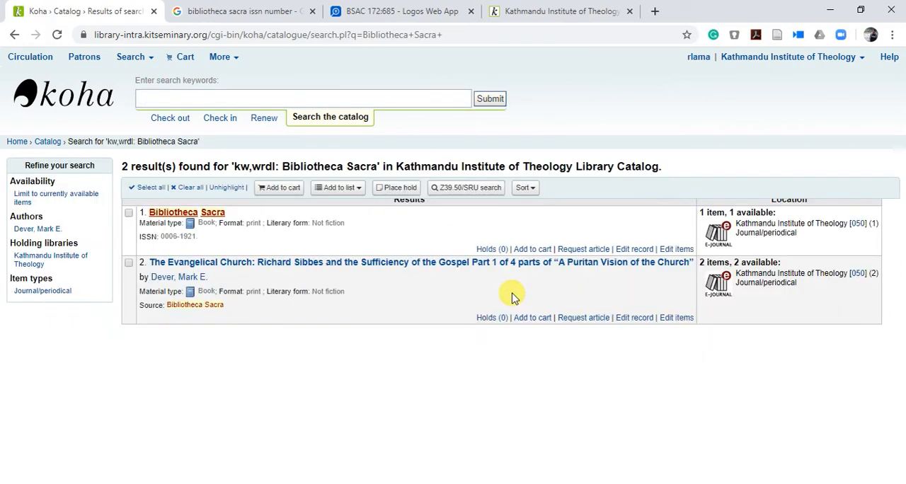
Step: Open the Bibliotheca Sacra journal record and start a new analytical record from its item
{"action": "left_click", "coordinate": [198, 215]}
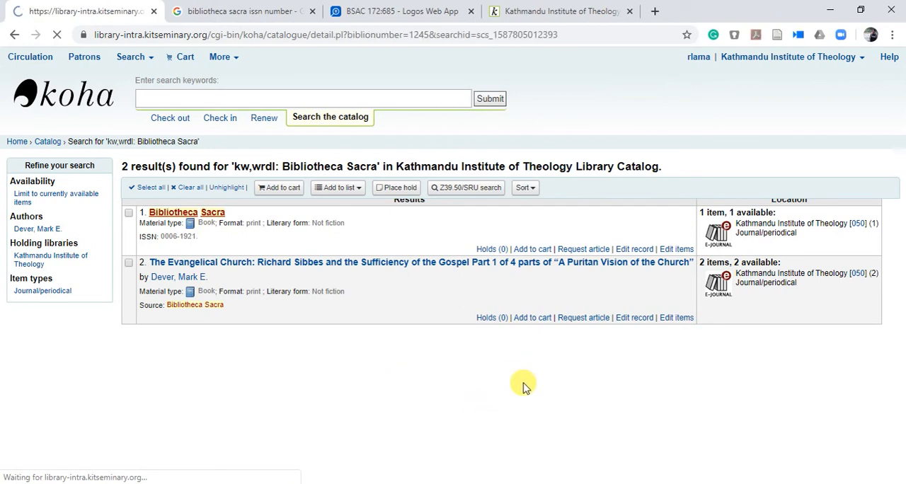
{"action": "scroll", "coordinate": [523, 385], "scroll_direction": "down", "scroll_amount": 1}
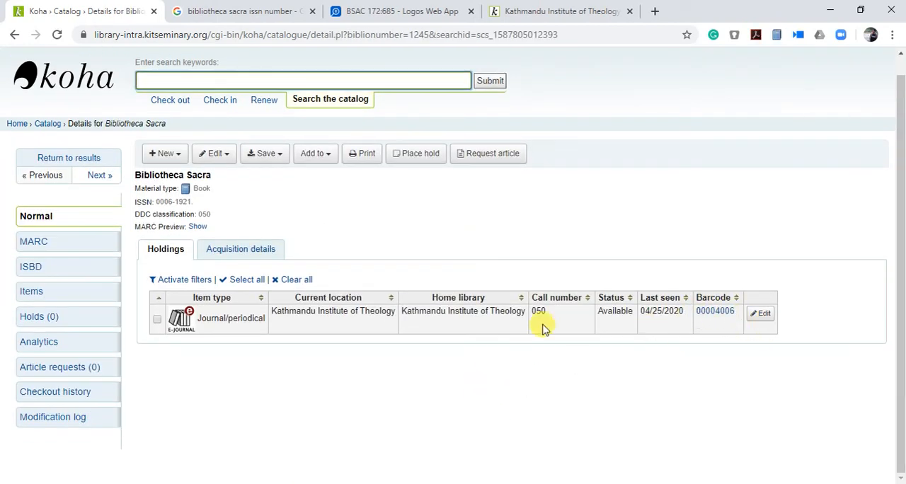
{"action": "left_click", "coordinate": [35, 345]}
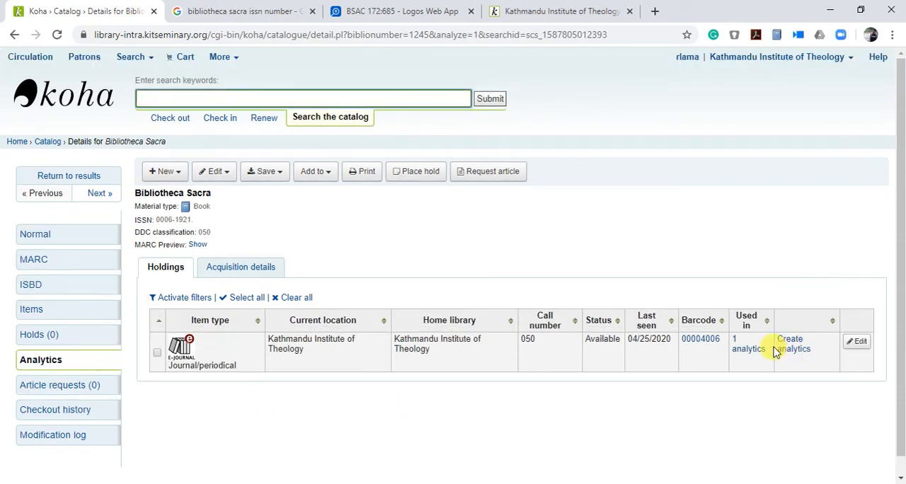
{"action": "left_click", "coordinate": [778, 348]}
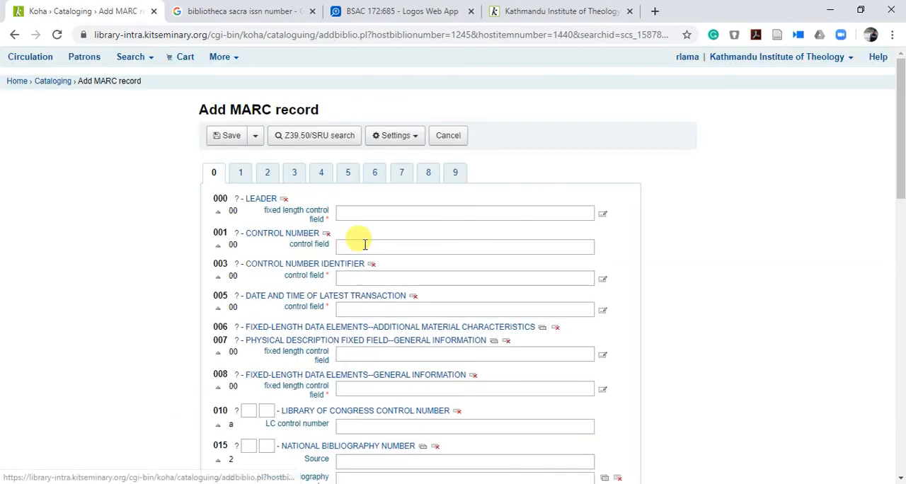
Step: Fill the new record's leader and control fields 003, 005 and 008 with their default values
{"action": "left_click", "coordinate": [359, 210]}
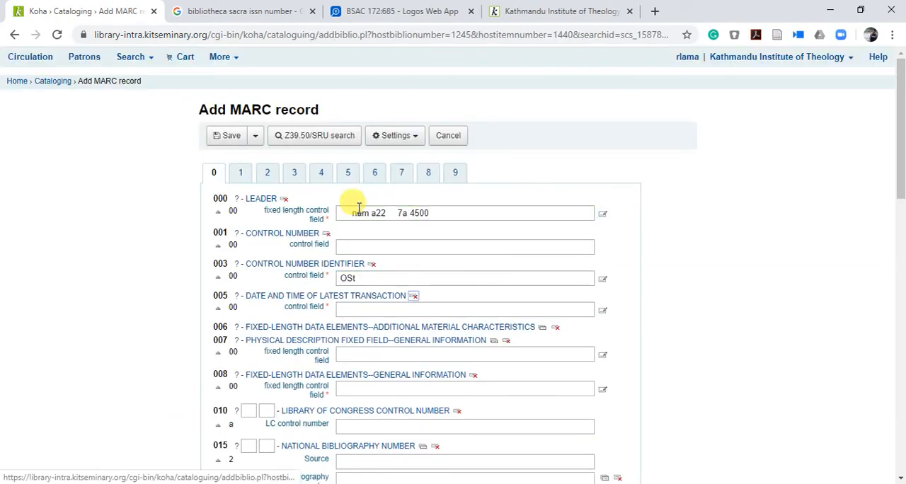
{"action": "key", "text": "Tab"}
{"action": "key", "text": "Tab"}
{"action": "key", "text": "Tab"}
{"action": "key", "text": "Tab"}
{"action": "key", "text": "Tab"}
{"action": "key", "text": "Tab"}
{"action": "key", "text": "Tab"}
{"action": "scroll", "coordinate": [383, 301], "scroll_direction": "down", "scroll_amount": 8}
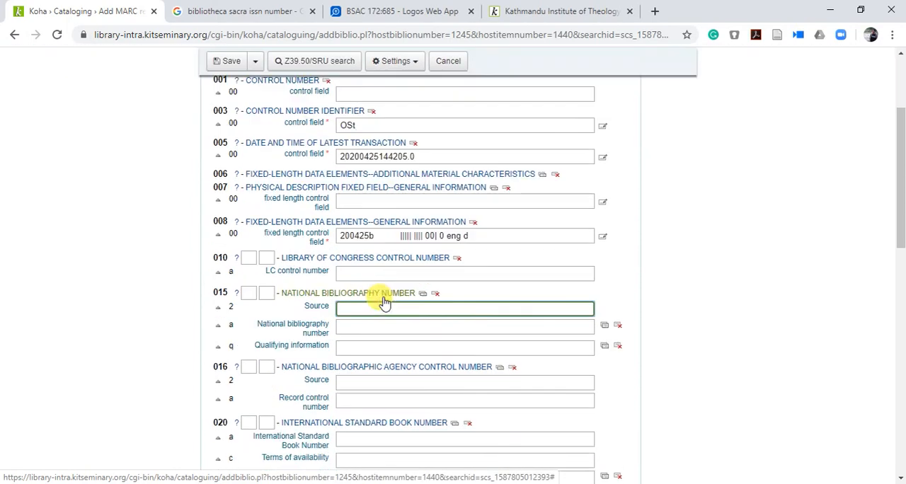
{"action": "left_click", "coordinate": [359, 394]}
{"action": "scroll", "coordinate": [359, 394], "scroll_direction": "up", "scroll_amount": 10}
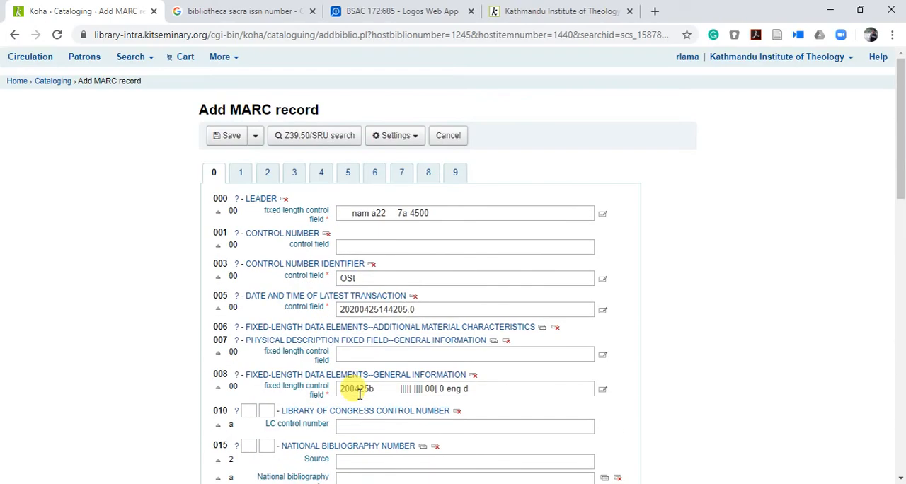
Step: Switch to the Logos Web App and copy the author's name of the Old Testament chronology article from the BSAC 172:685 contents
{"action": "left_click", "coordinate": [240, 175]}
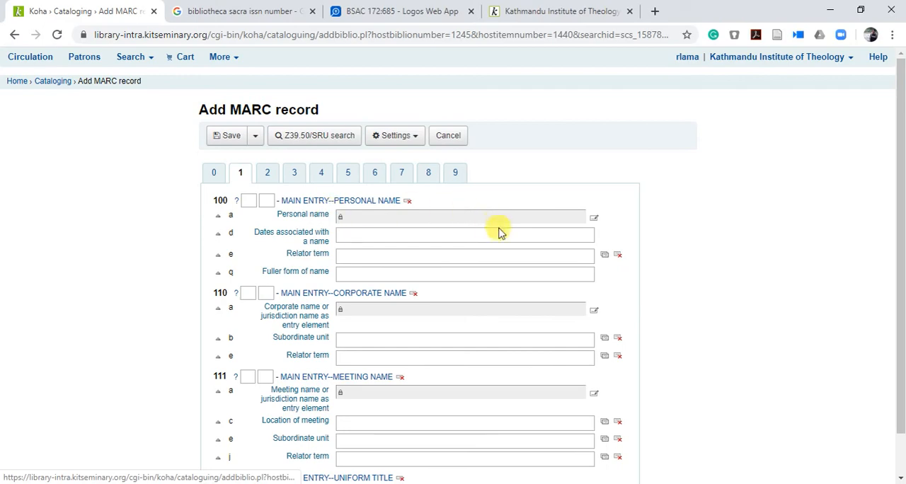
{"action": "left_click", "coordinate": [396, 10]}
{"action": "scroll", "coordinate": [439, 312], "scroll_direction": "down", "scroll_amount": 2}
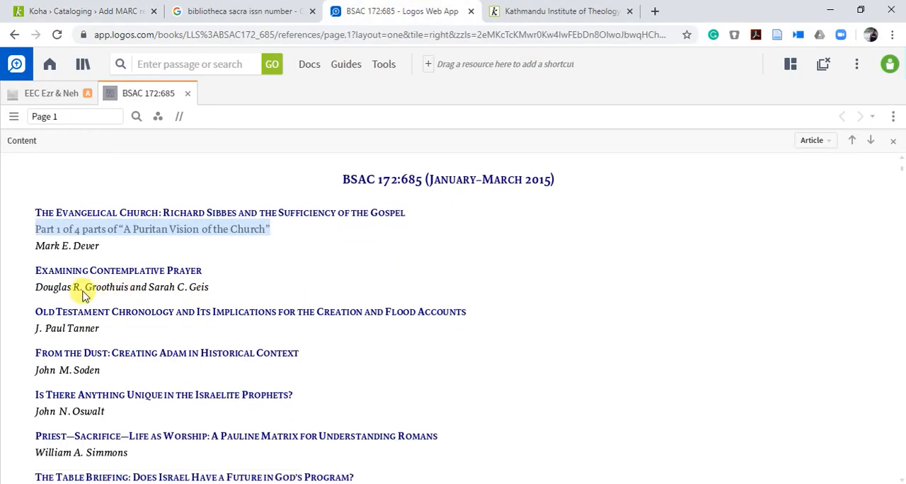
{"action": "left_click", "coordinate": [210, 290]}
{"action": "left_click_drag", "start_coordinate": [210, 290], "coordinate": [39, 288]}
{"action": "left_click", "coordinate": [306, 336]}
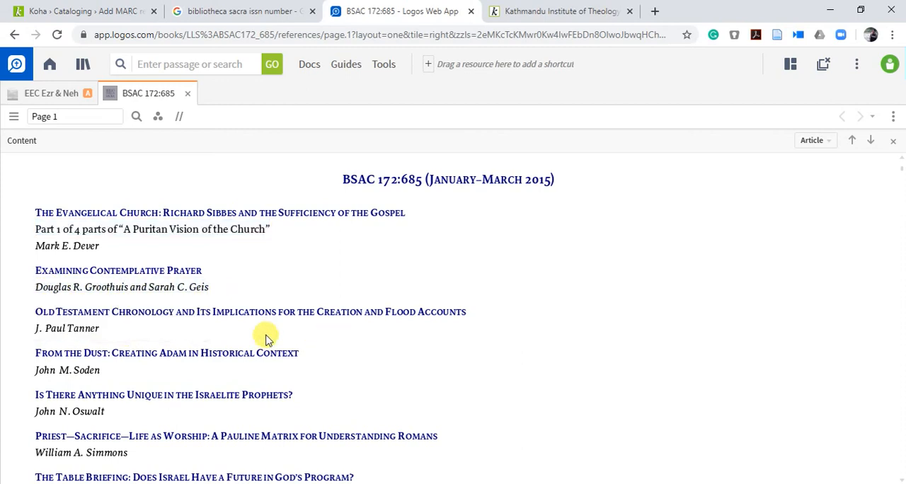
{"action": "left_click_drag", "start_coordinate": [101, 329], "coordinate": [32, 332]}
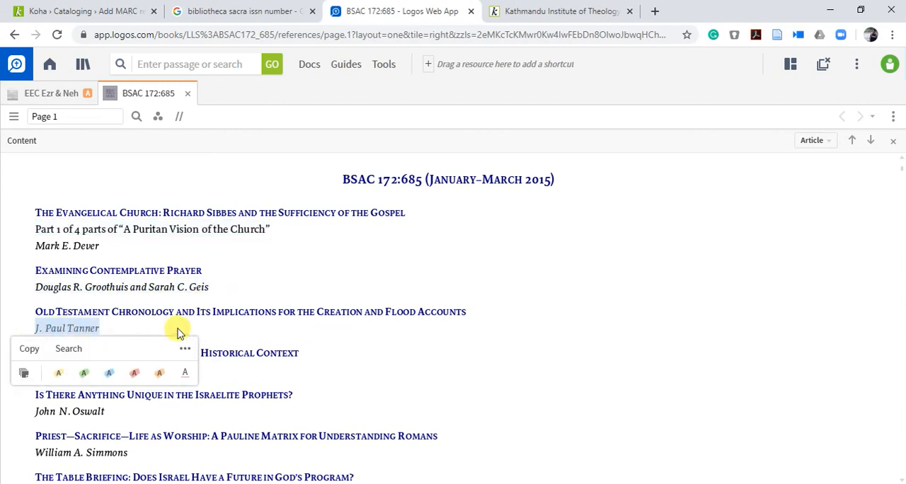
{"action": "left_click", "coordinate": [25, 352]}
Step: Back in Koha, start a new personal name authority from field 100 and fill its leader and control fields with default values
{"action": "left_click", "coordinate": [83, 10]}
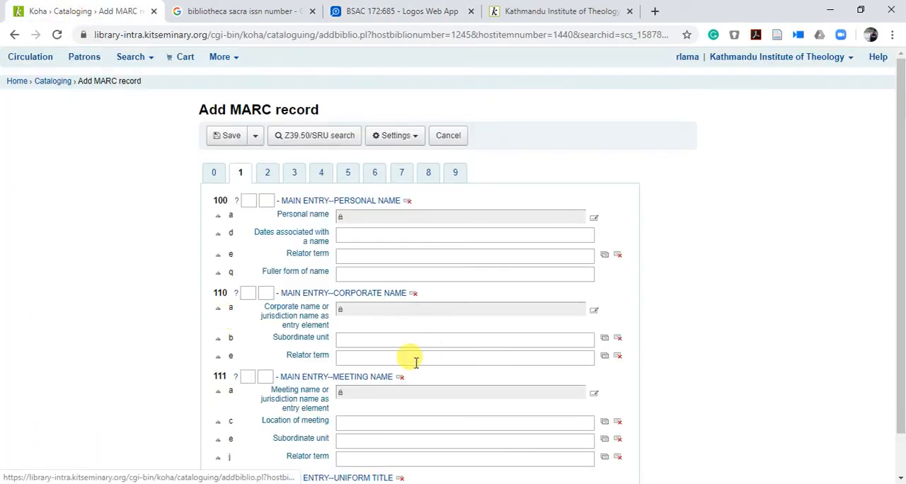
{"action": "left_click", "coordinate": [595, 219]}
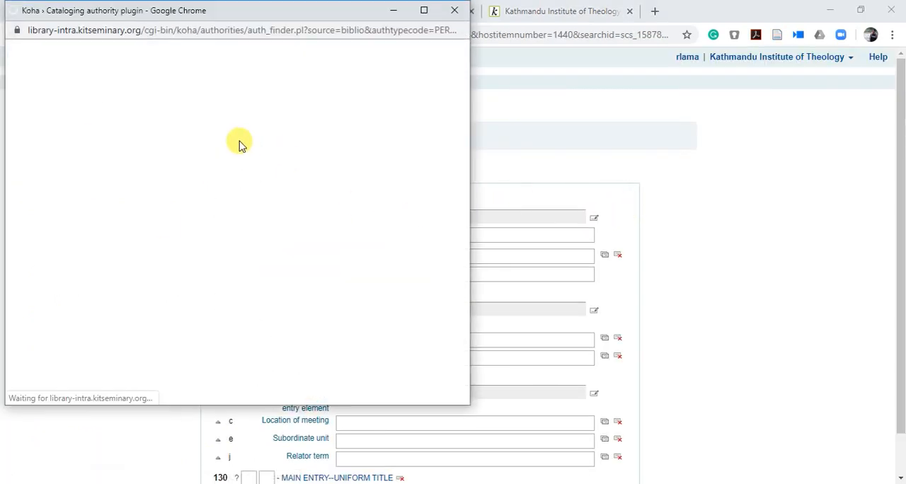
{"action": "left_click", "coordinate": [135, 77]}
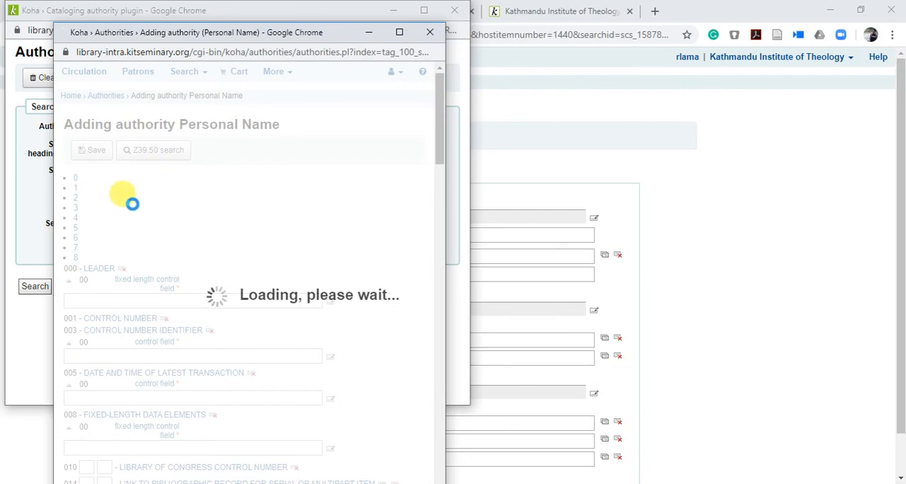
{"action": "left_click", "coordinate": [153, 245]}
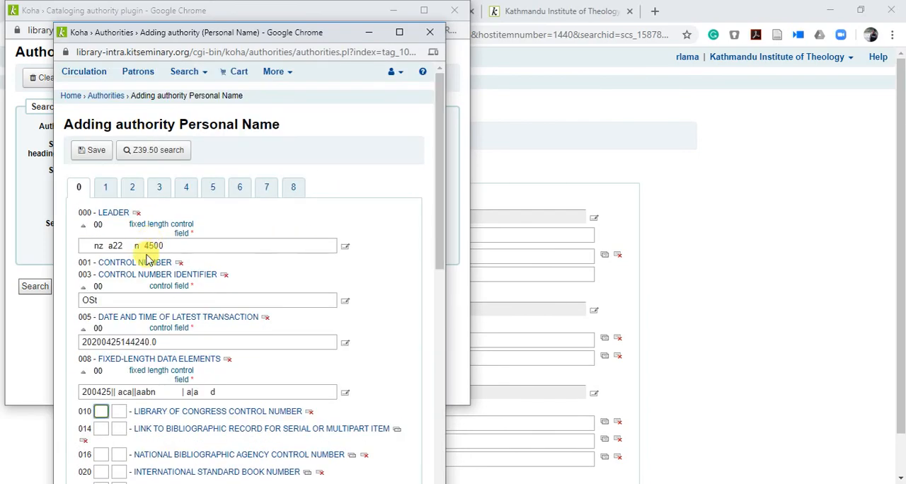
Step: Enter the copied author's name, surname first, as the authority's field 100 personal name heading and save it into the article record
{"action": "left_click", "coordinate": [106, 188]}
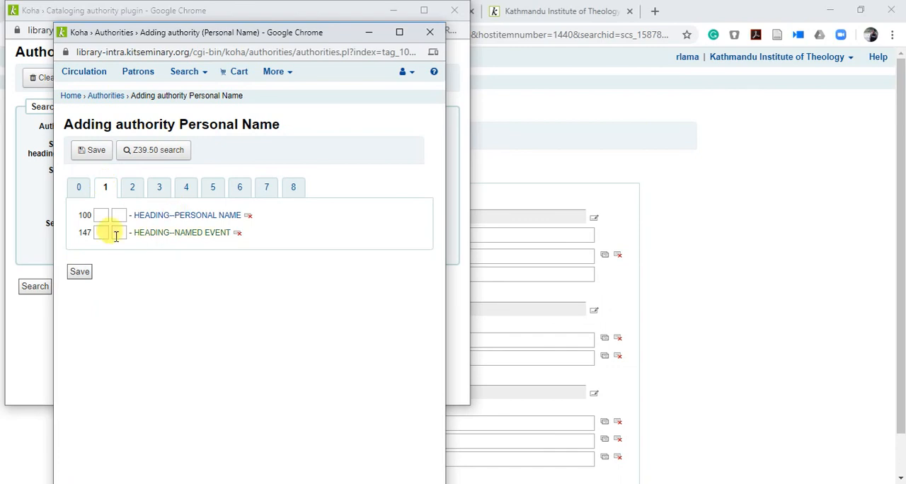
{"action": "left_click", "coordinate": [185, 219]}
{"action": "left_click", "coordinate": [163, 310]}
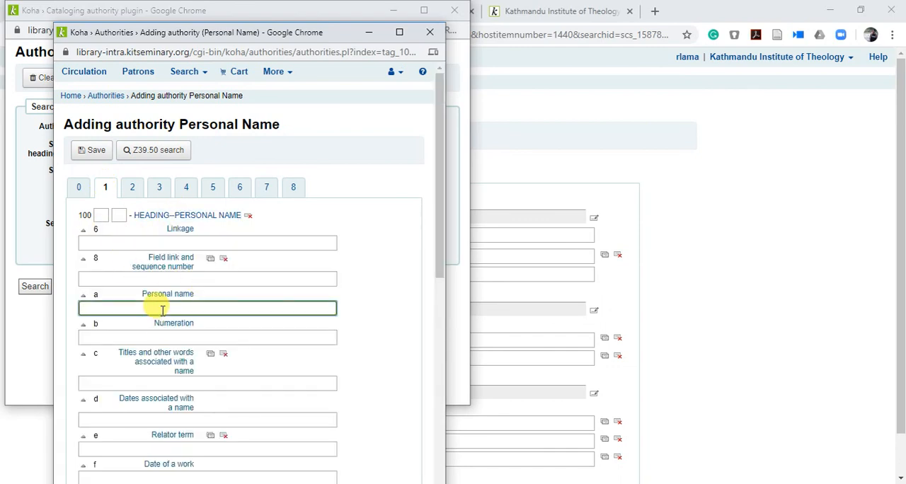
{"action": "key", "text": "ctrl+v"}
{"action": "left_click_drag", "start_coordinate": [143, 310], "coordinate": [114, 308]}
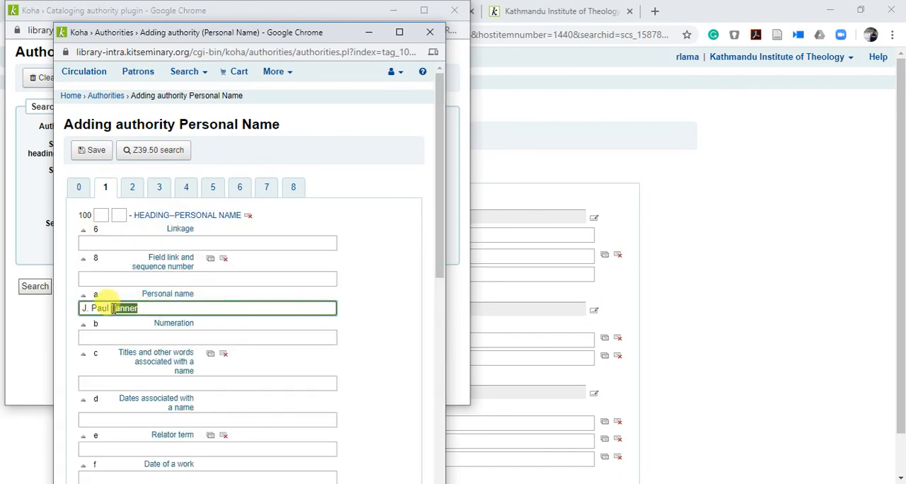
{"action": "key", "text": "BackSpace"}
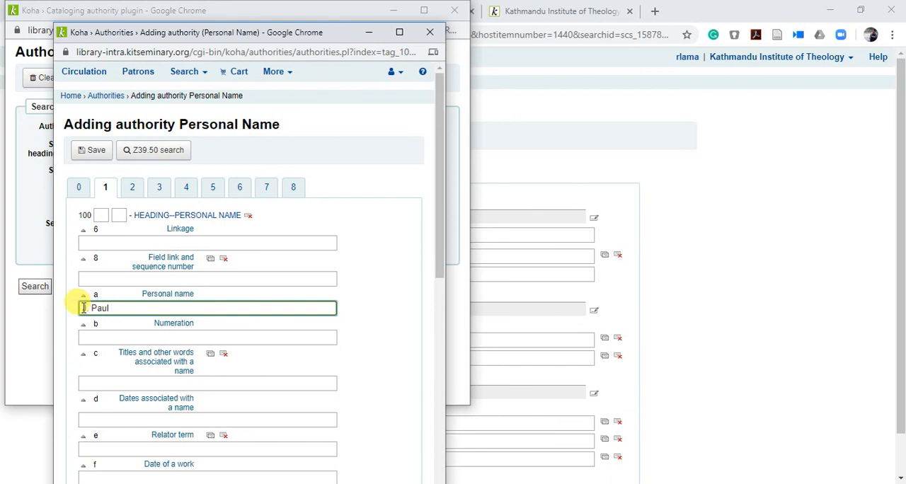
{"action": "left_click", "coordinate": [91, 149]}
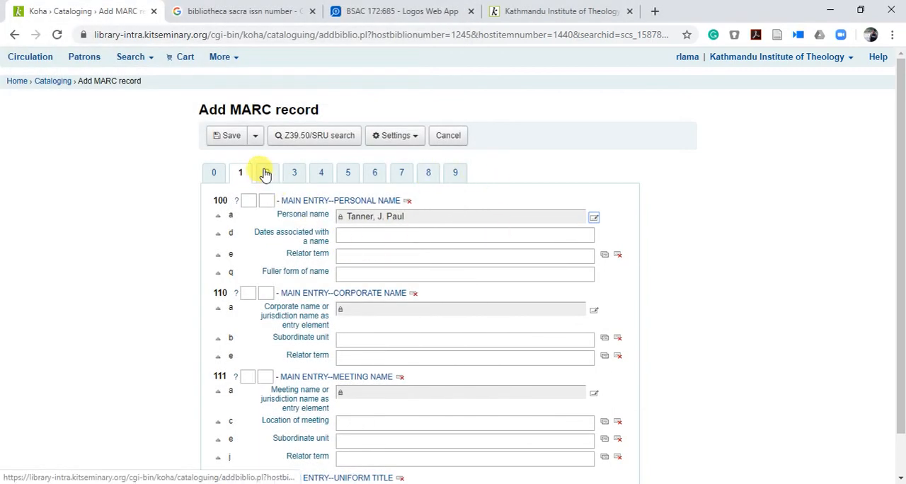
Step: Copy "Old Testament Chronology and Its Implications for the Creation and Flood Accounts" from Logos into the Koha record's 245 title
{"action": "left_click", "coordinate": [267, 172]}
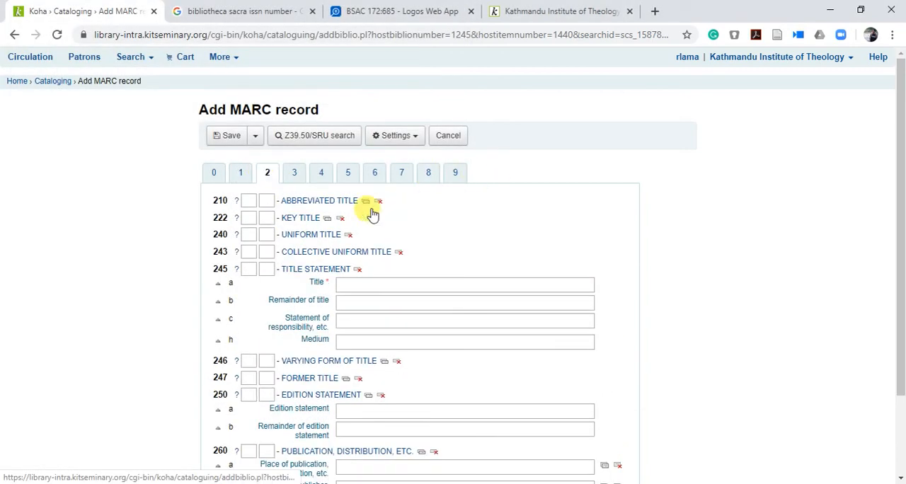
{"action": "left_click", "coordinate": [360, 285]}
{"action": "left_click", "coordinate": [395, 8]}
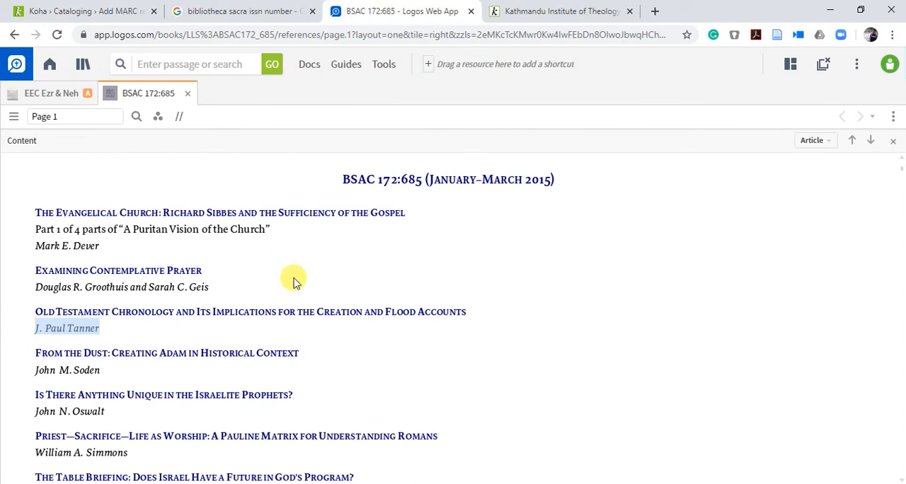
{"action": "triple_click", "coordinate": [327, 311]}
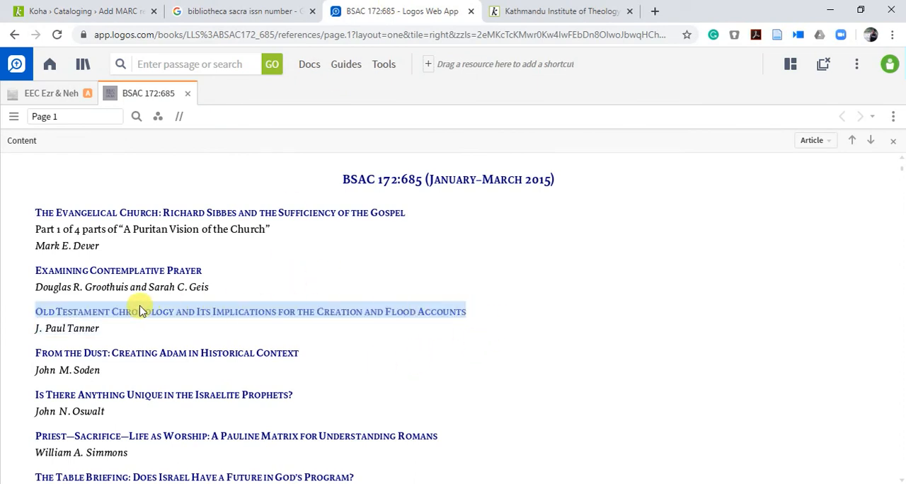
{"action": "left_click", "coordinate": [135, 327]}
{"action": "left_click", "coordinate": [68, 7]}
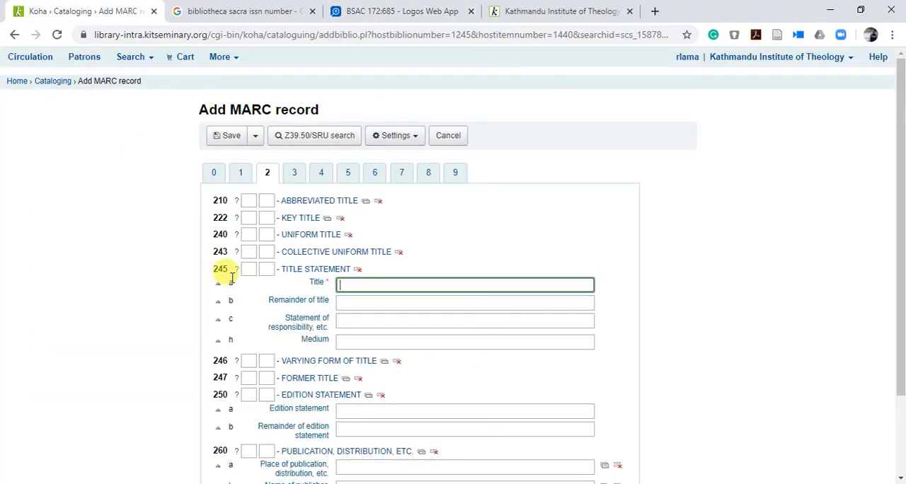
{"action": "key", "text": "ctrl+v"}
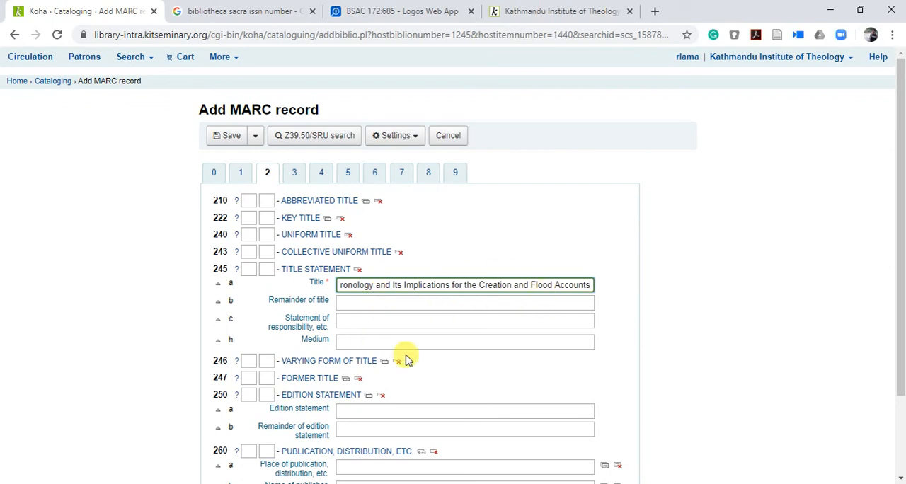
Step: Set the record's Koha item type to Journal/periodical and save the analytical record
{"action": "left_click", "coordinate": [296, 177]}
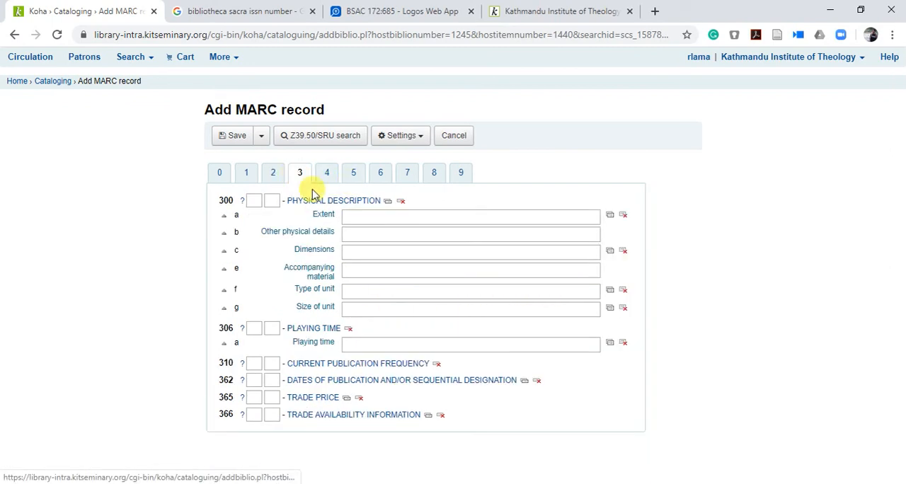
{"action": "left_click", "coordinate": [460, 177]}
{"action": "left_click", "coordinate": [419, 249]}
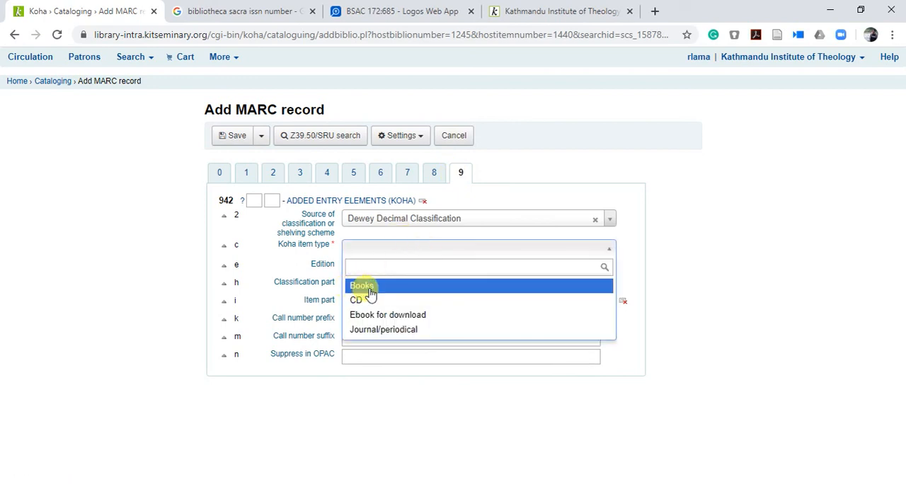
{"action": "left_click", "coordinate": [380, 332]}
{"action": "left_click", "coordinate": [237, 138]}
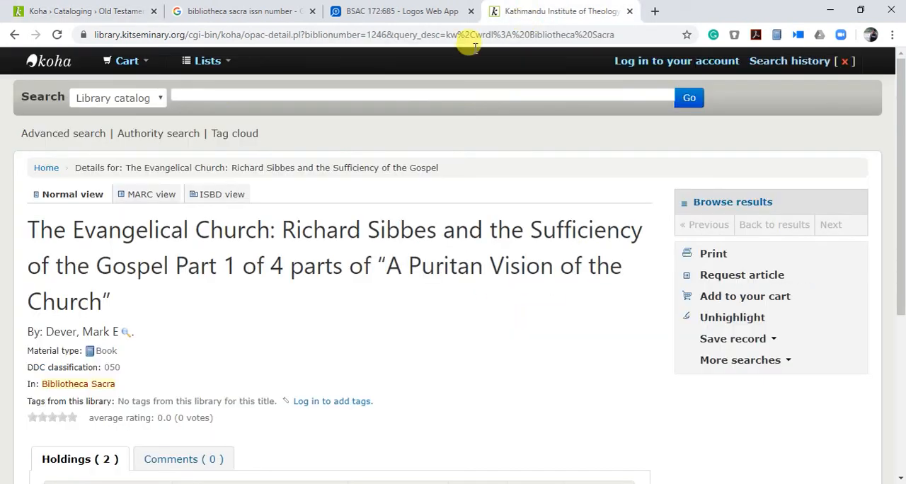
Step: Search the public catalog for "Old Testament Chronology and Its Implications for the Creation and Flood Accounts" and examine the record's host journal and holdings
{"action": "left_click", "coordinate": [552, 11]}
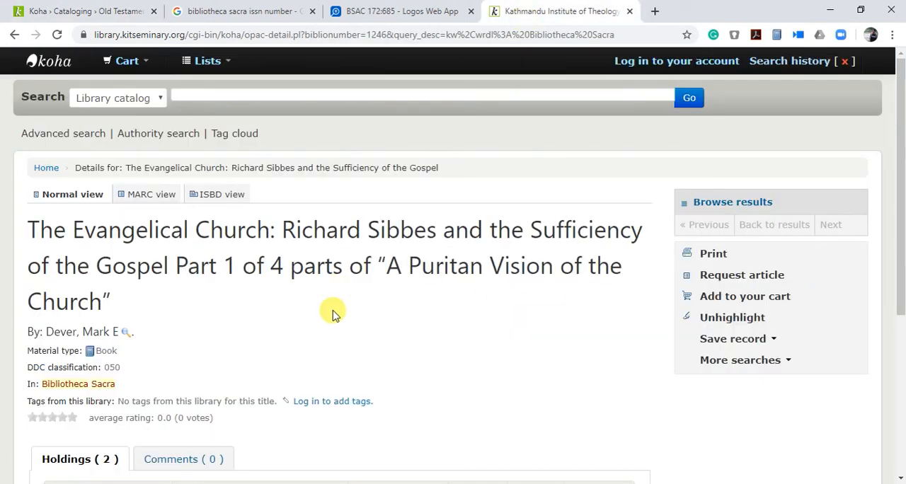
{"action": "left_click", "coordinate": [224, 92]}
{"action": "key", "text": "ctrl+v"}
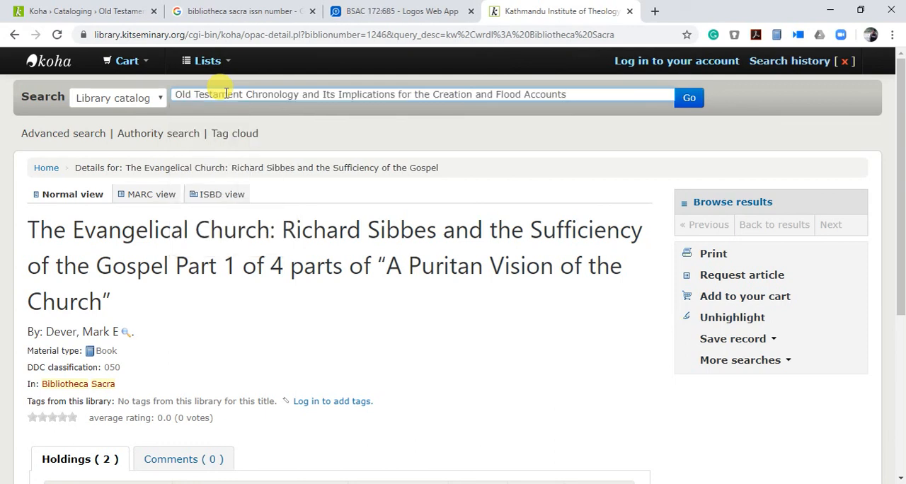
{"action": "key", "text": "Return"}
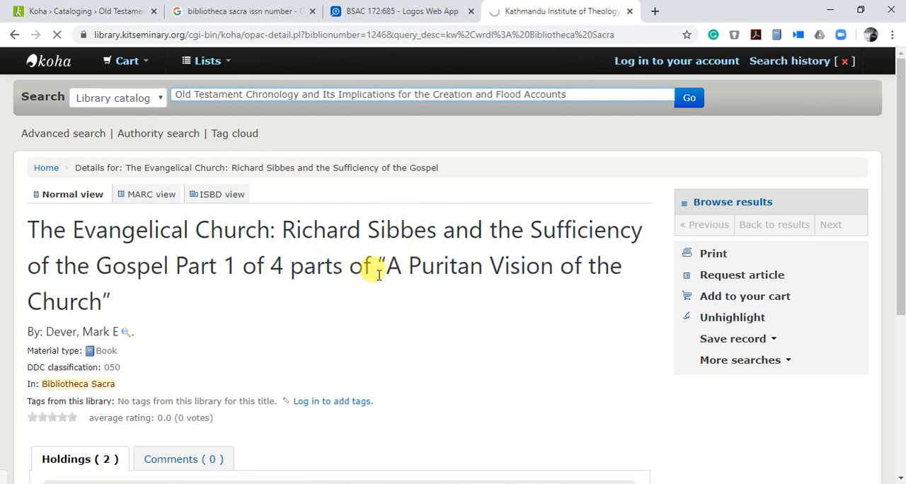
{"action": "scroll", "coordinate": [390, 327], "scroll_direction": "down", "scroll_amount": 1}
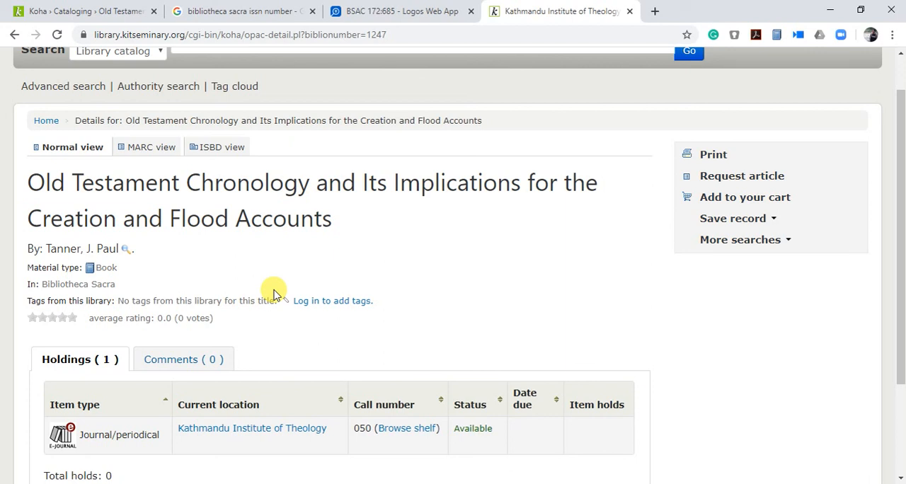
{"action": "left_click", "coordinate": [39, 11]}
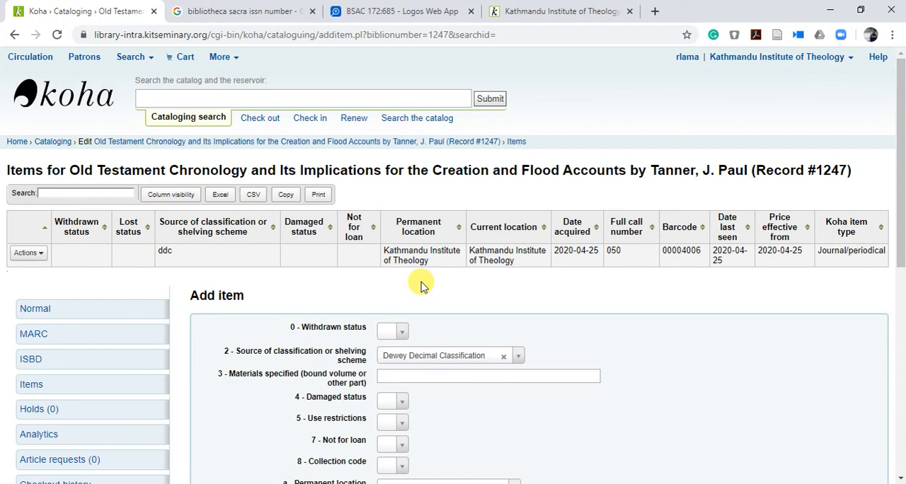
{"action": "left_click", "coordinate": [589, 483]}
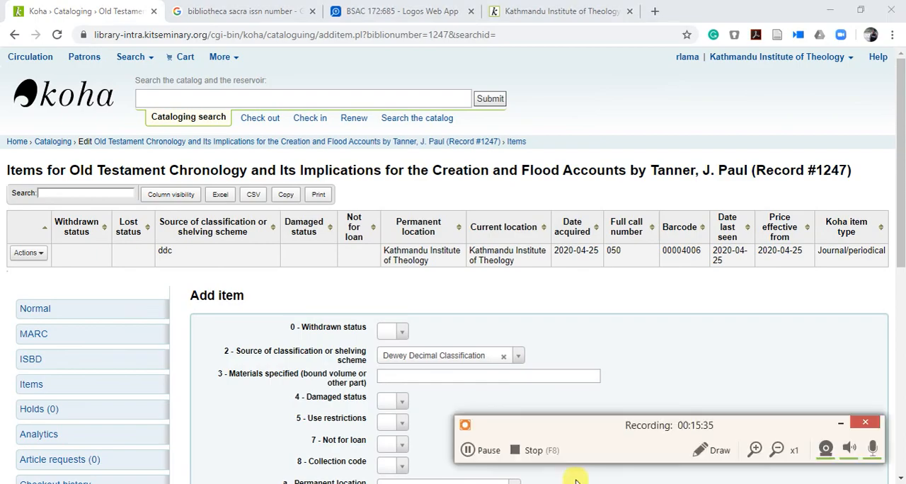